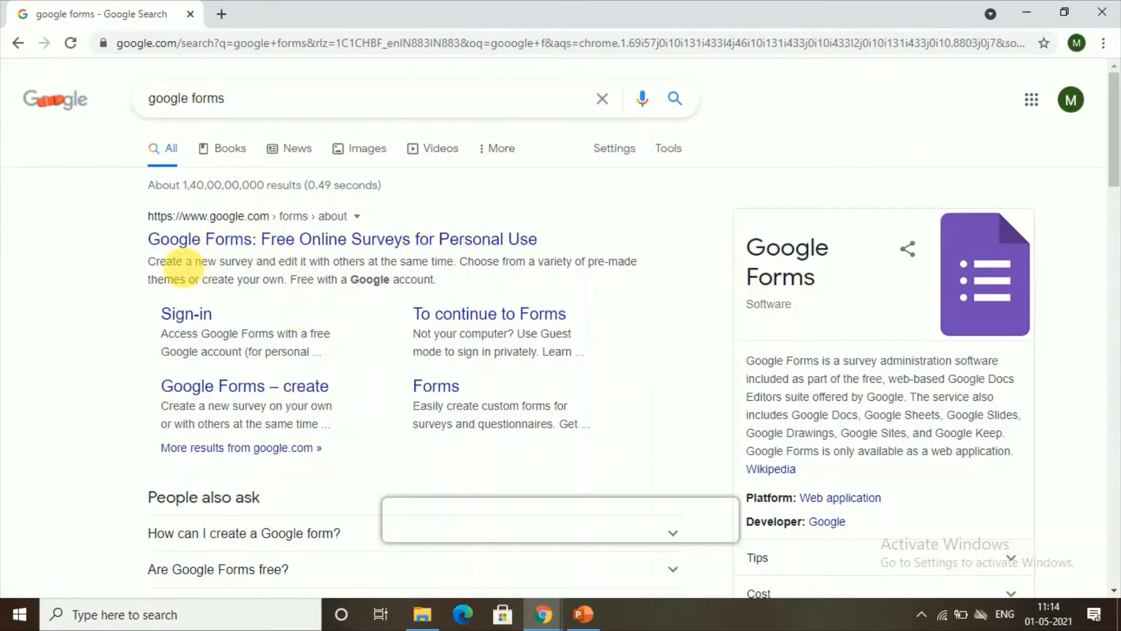
Go from the 'Google Forms: Free Online Surveys' search result to the Google Forms home page
left_click(204, 241)
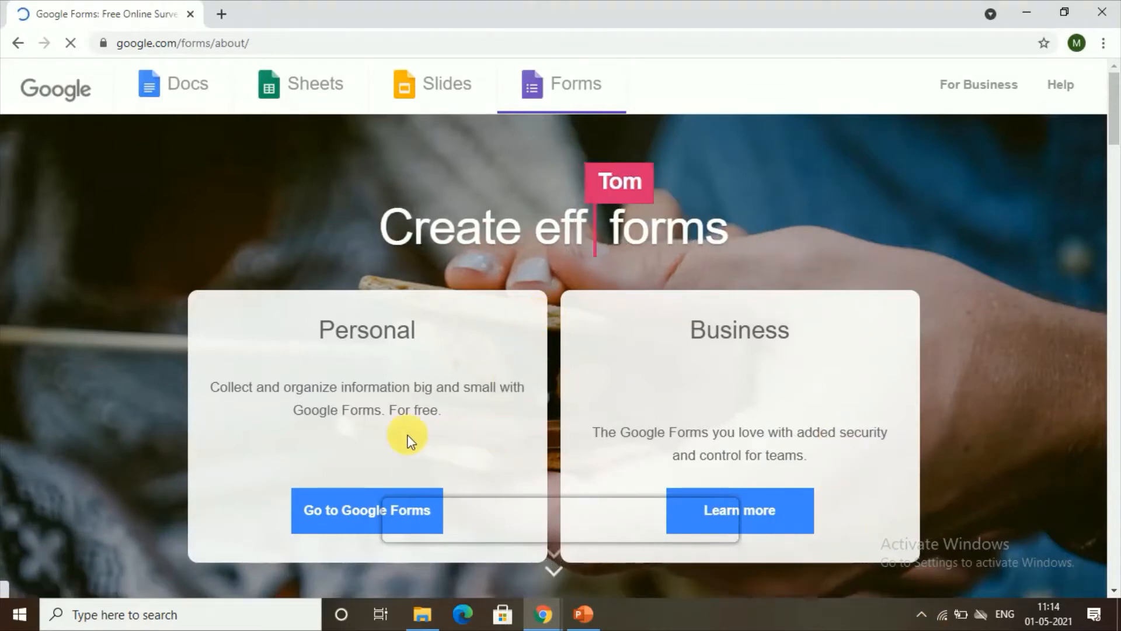
left_click(333, 518)
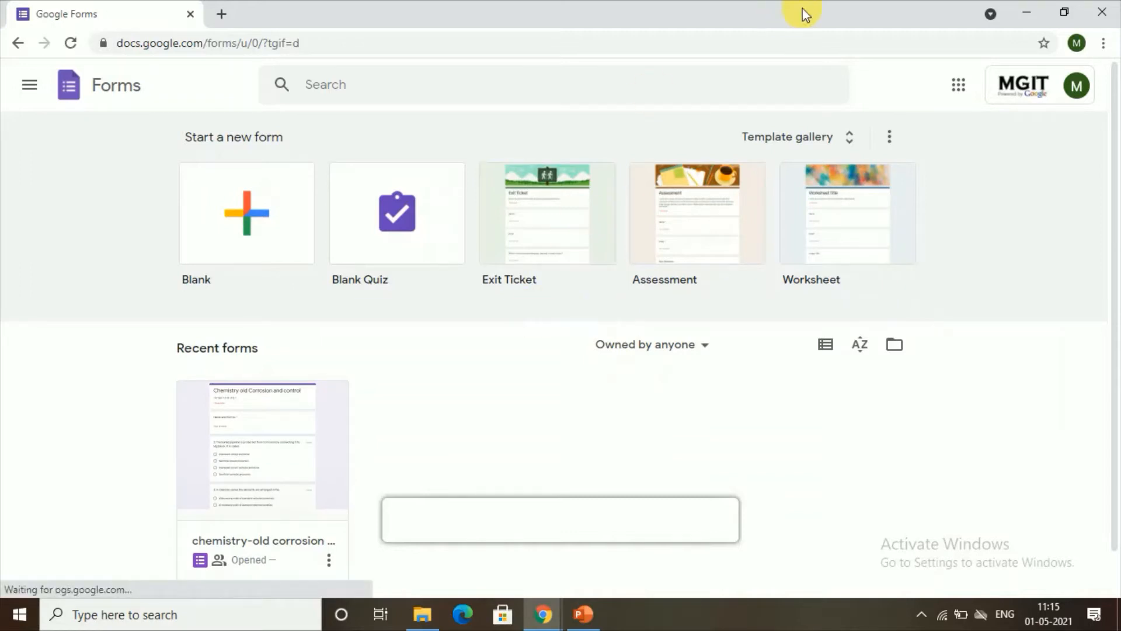
Browse the Template gallery's General tab through its Education, Personal and Work templates
left_click(799, 139)
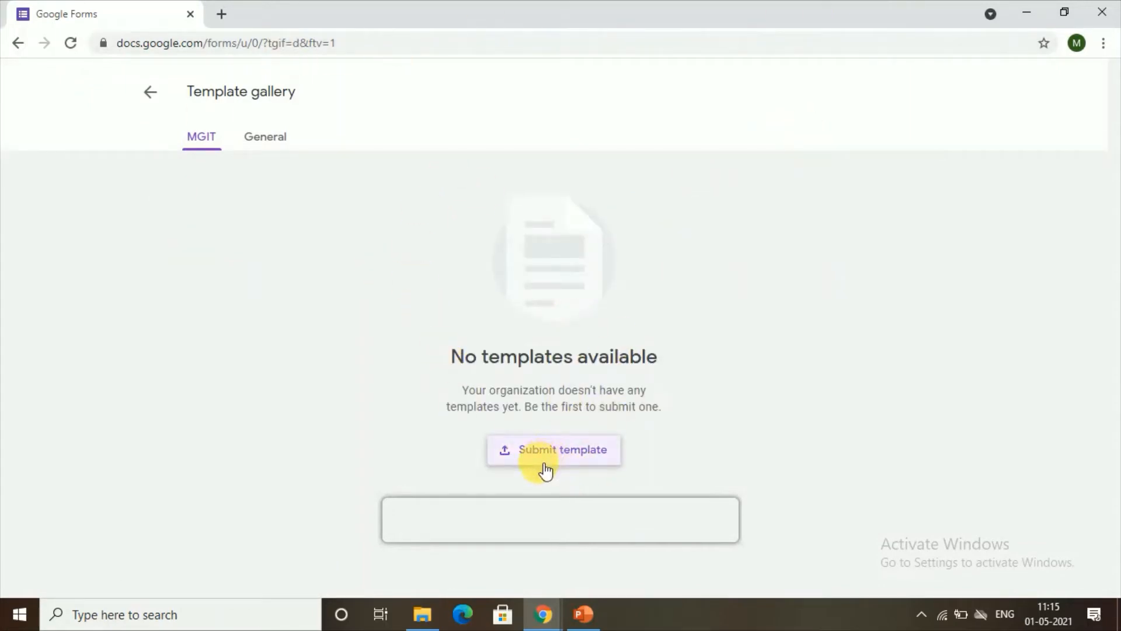
left_click(272, 140)
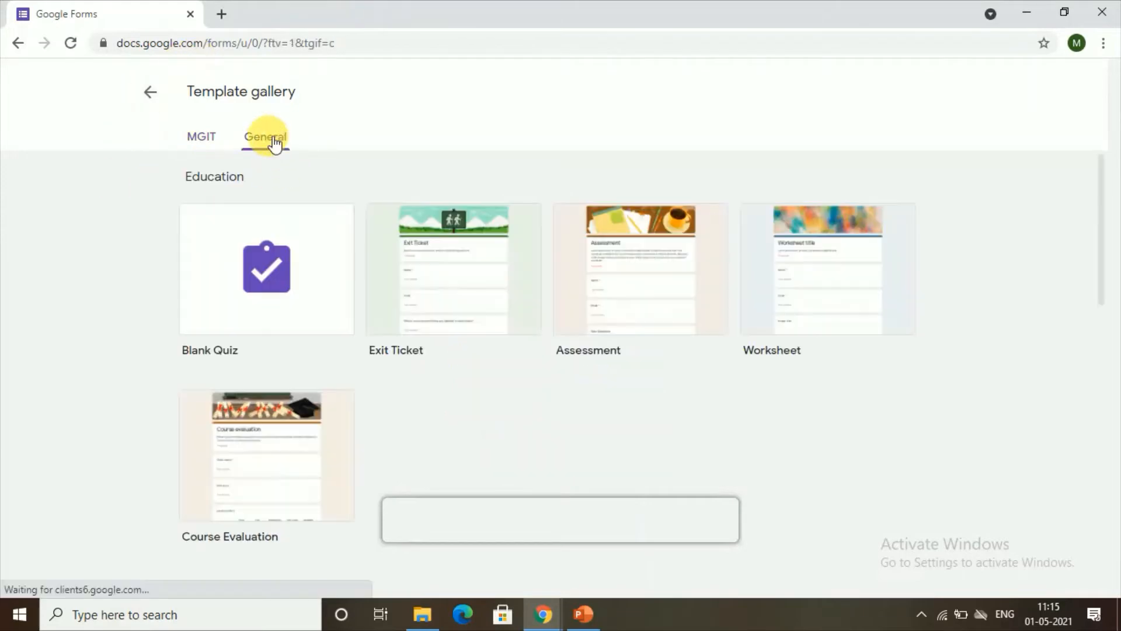
scroll(574, 420, "down", 7)
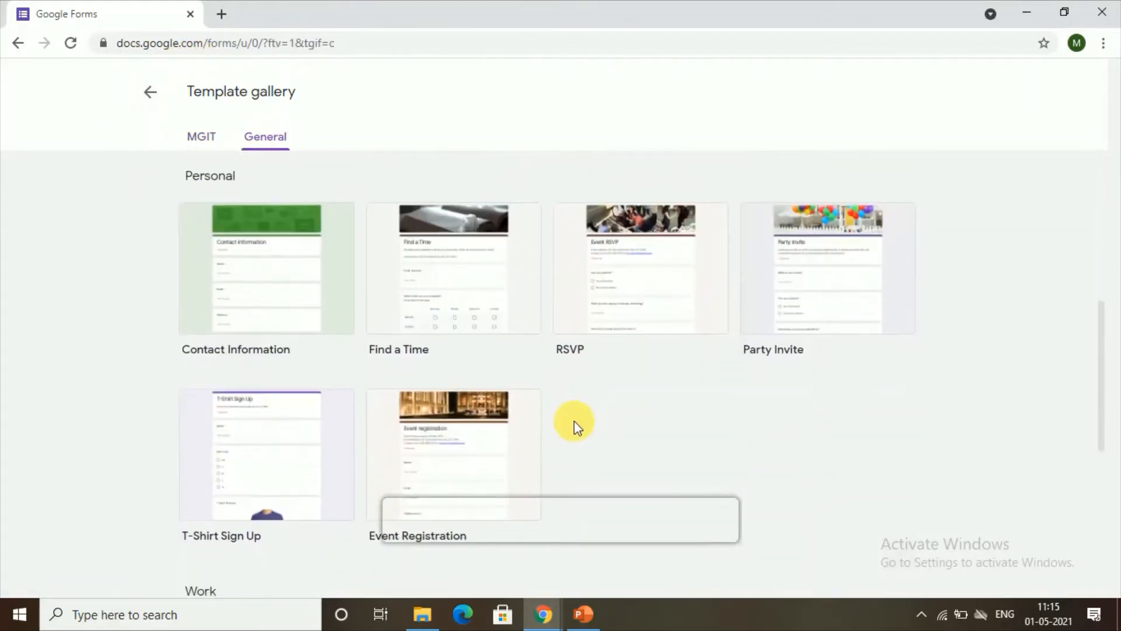
scroll(573, 420, "down", 6)
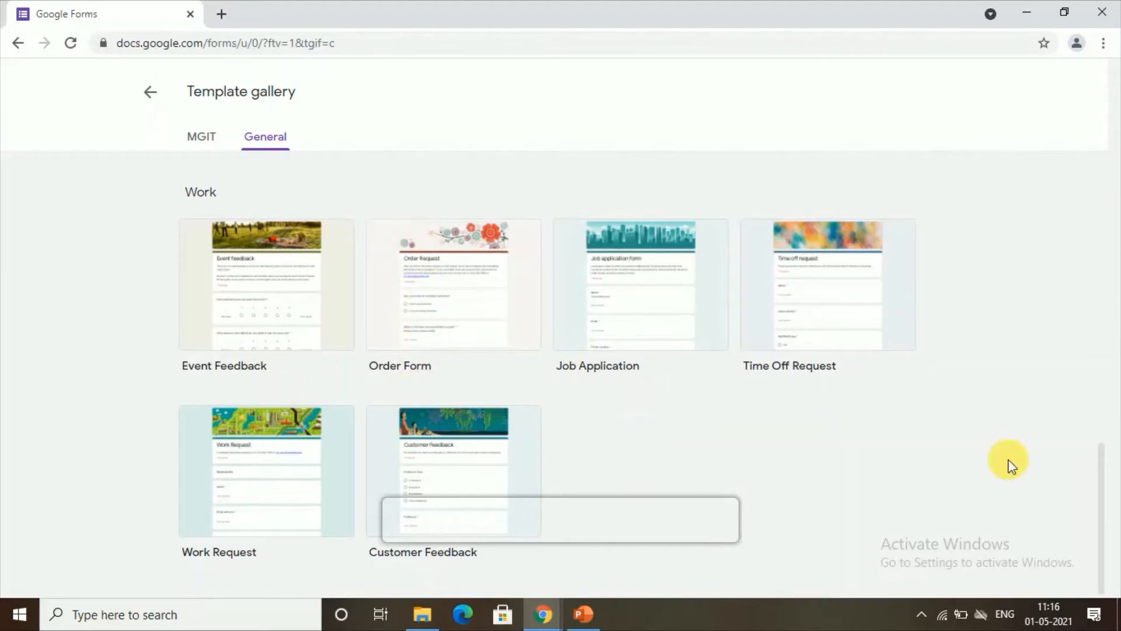
scroll(184, 396, "up", 1)
scroll(184, 396, "up", 6)
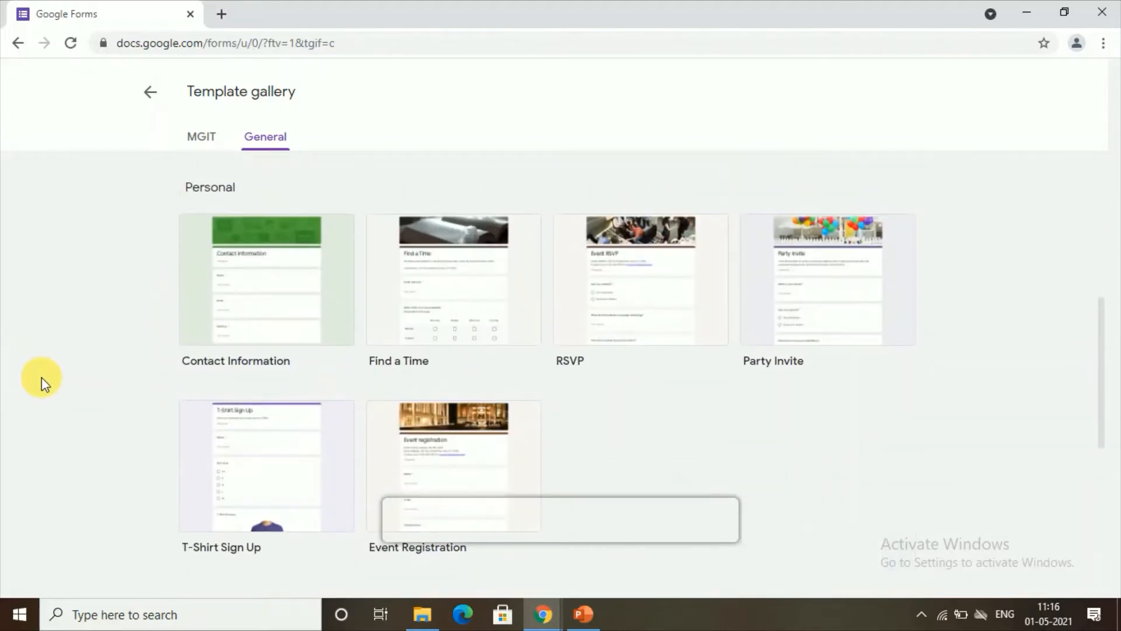
scroll(167, 320, "up", 1)
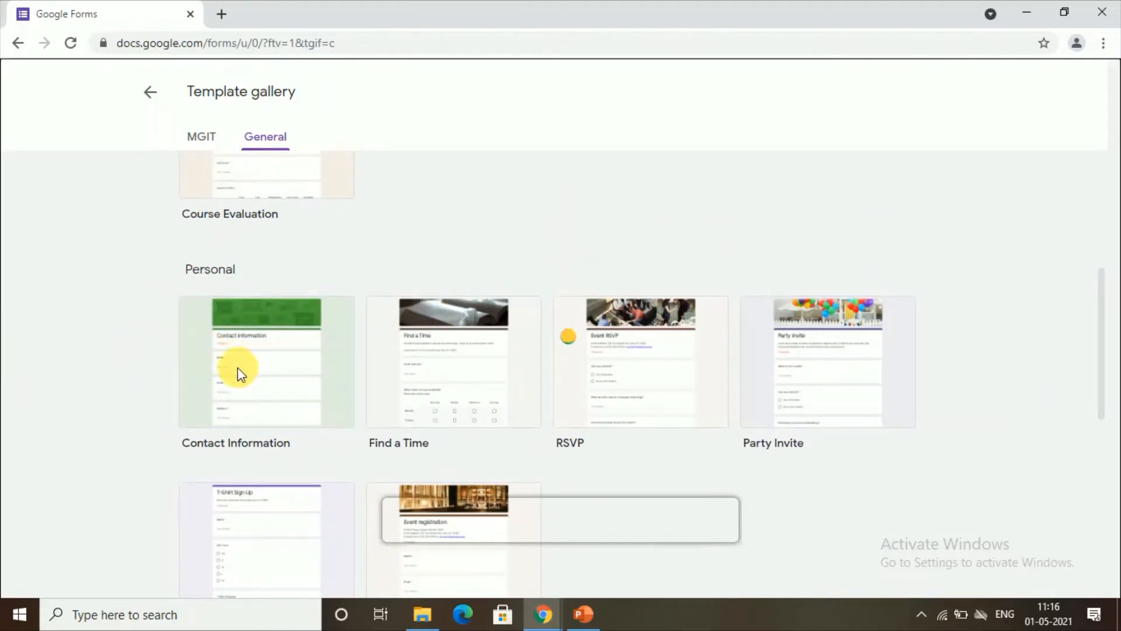
Create a new form from the Contact Information template and dismiss the tip
left_click(249, 408)
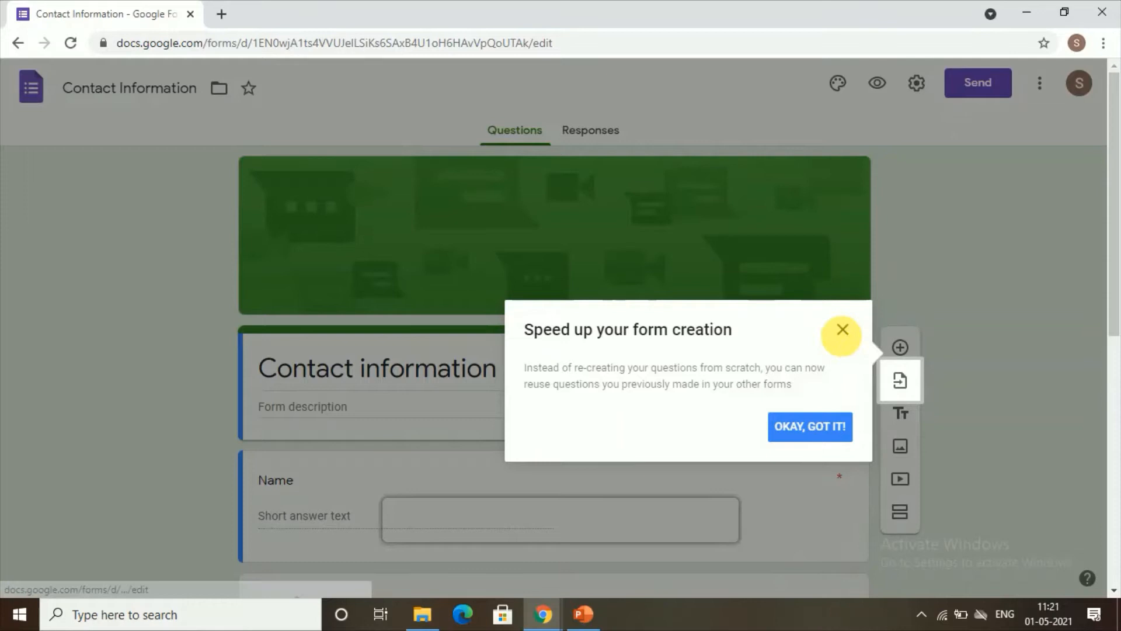
left_click(843, 330)
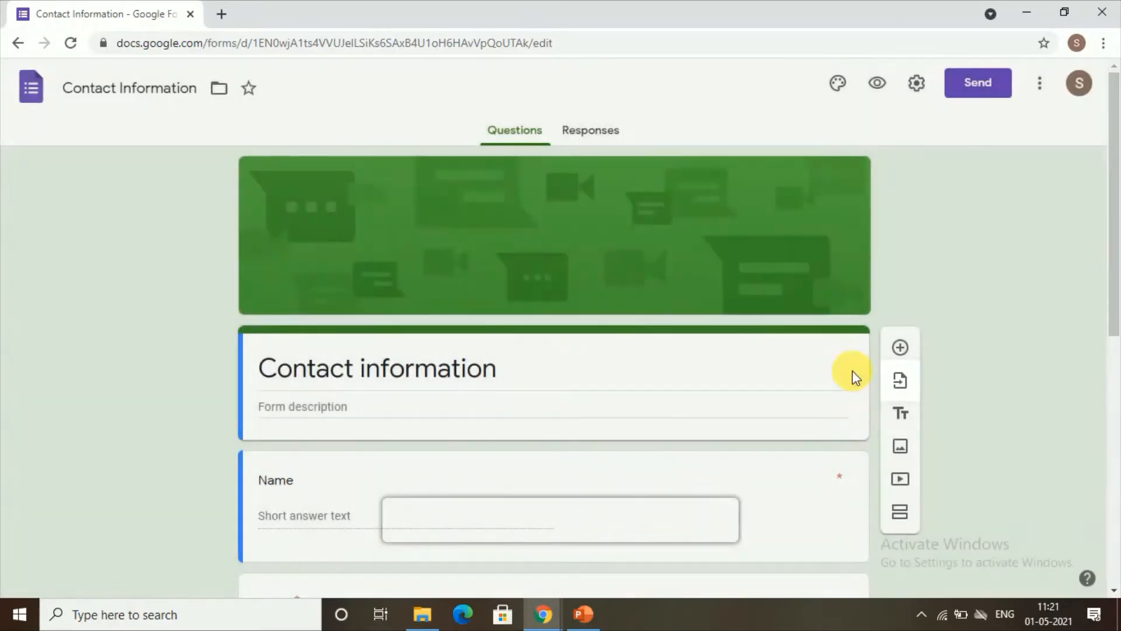
scroll(334, 446, "down", 7)
scroll(334, 452, "down", 1)
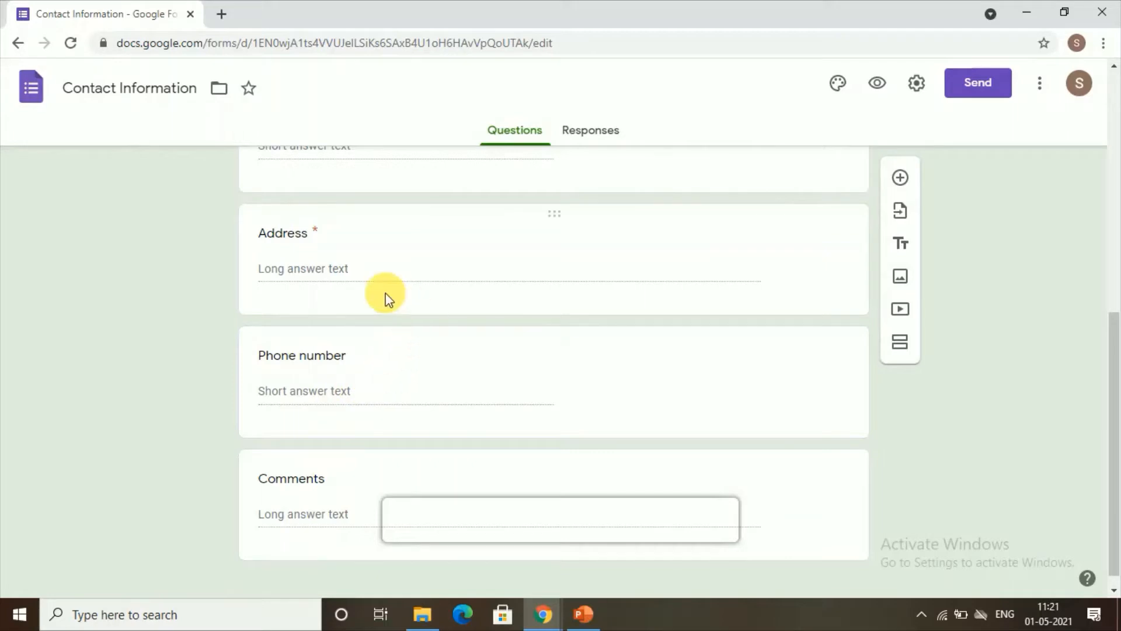
scroll(385, 293, "up", 8)
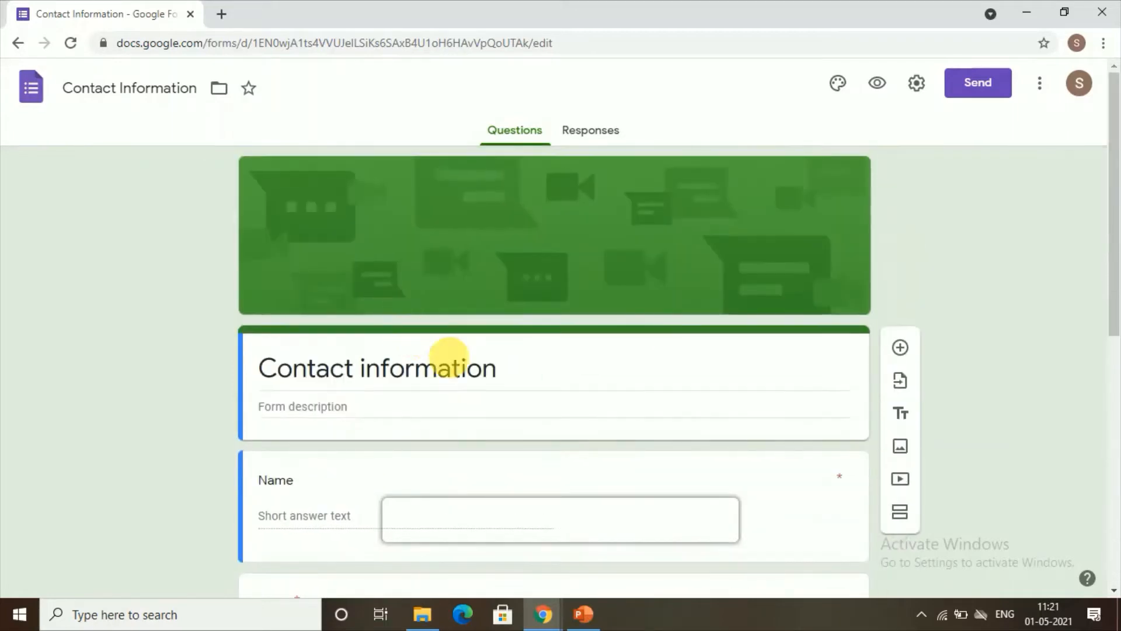
Replace the 'Contact information' title with 'feedback'
triple_click(424, 369)
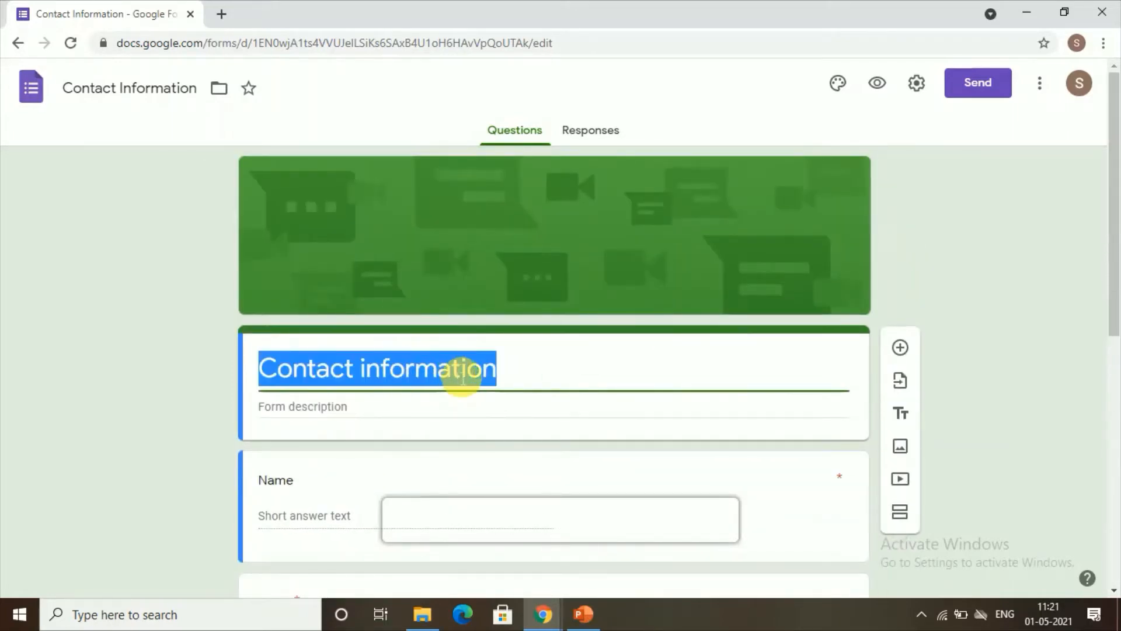
key("BackSpace")
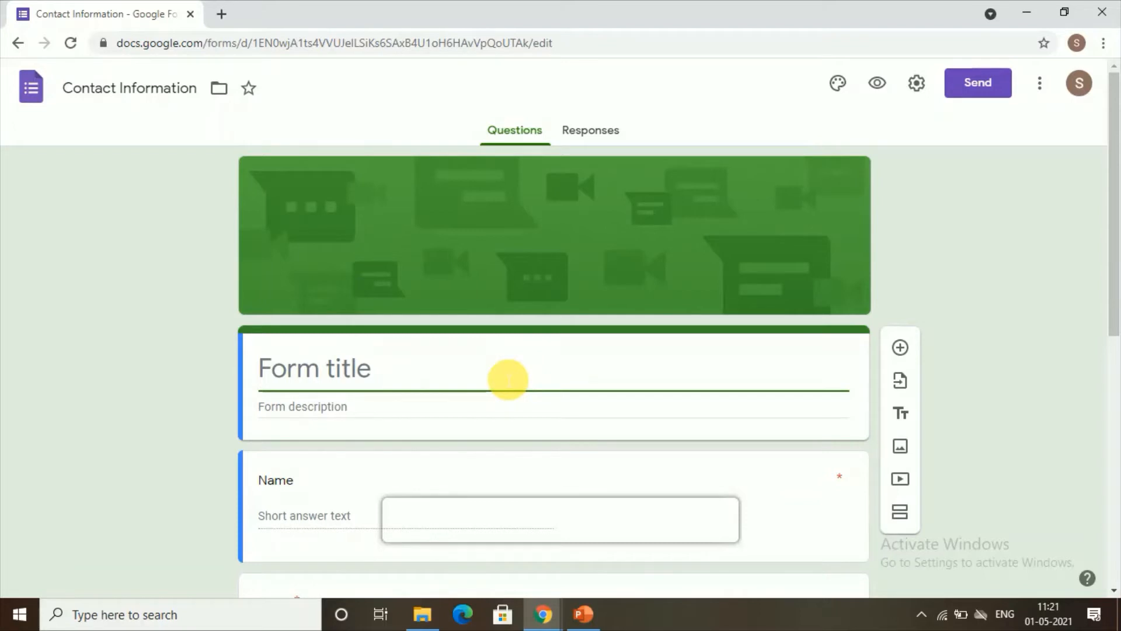
type("feee")
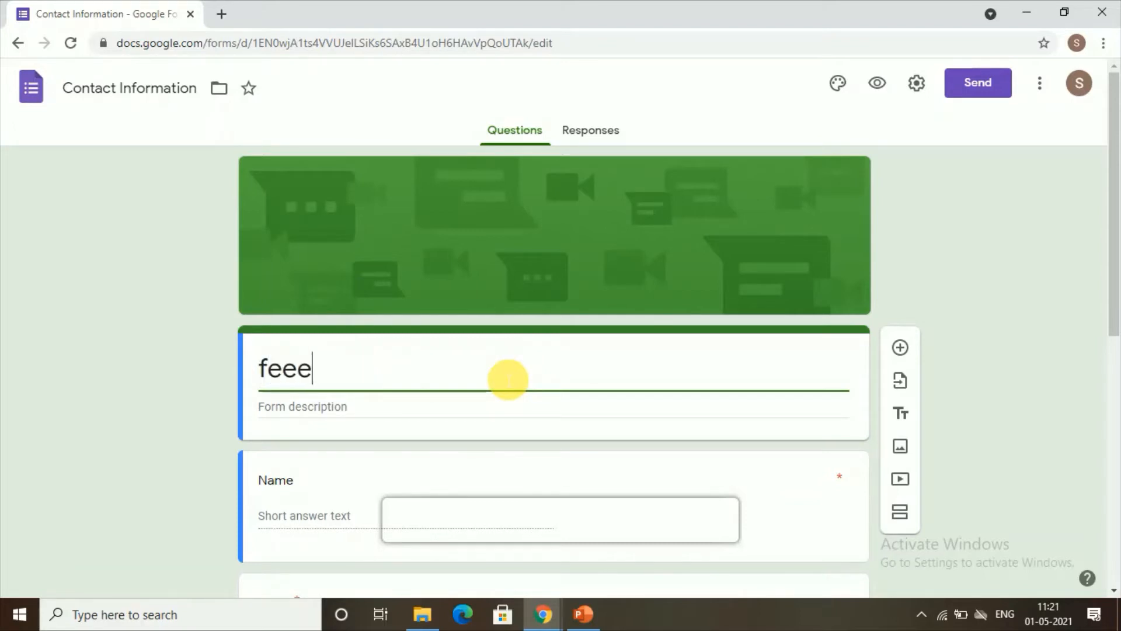
key("BackSpace")
type("dback ")
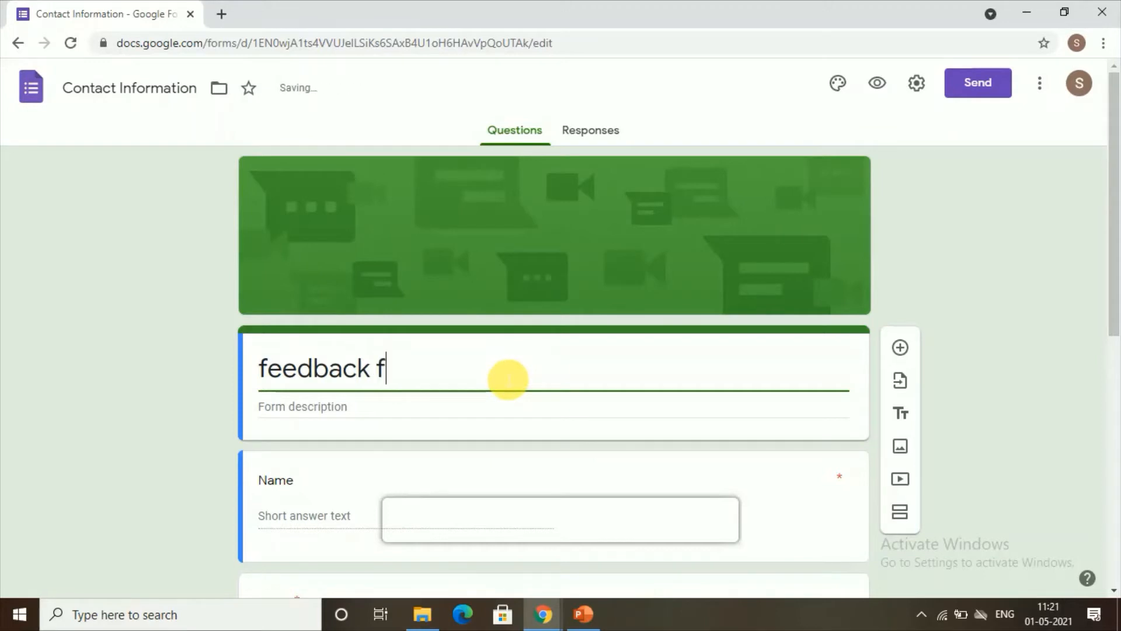
type("form")
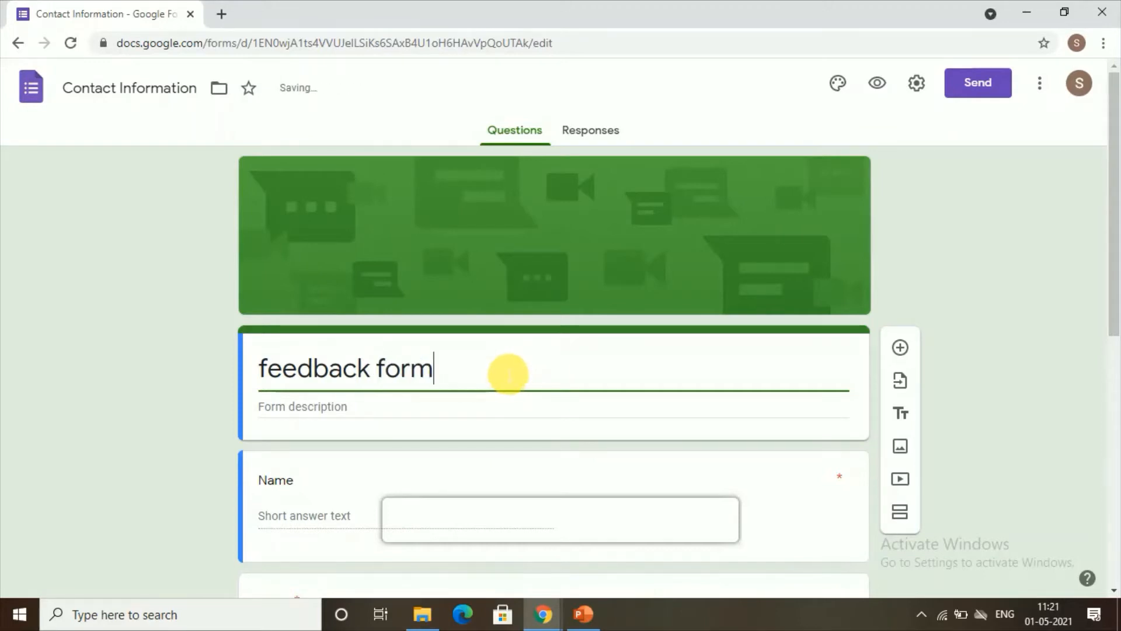
left_click_drag(372, 374, 464, 377)
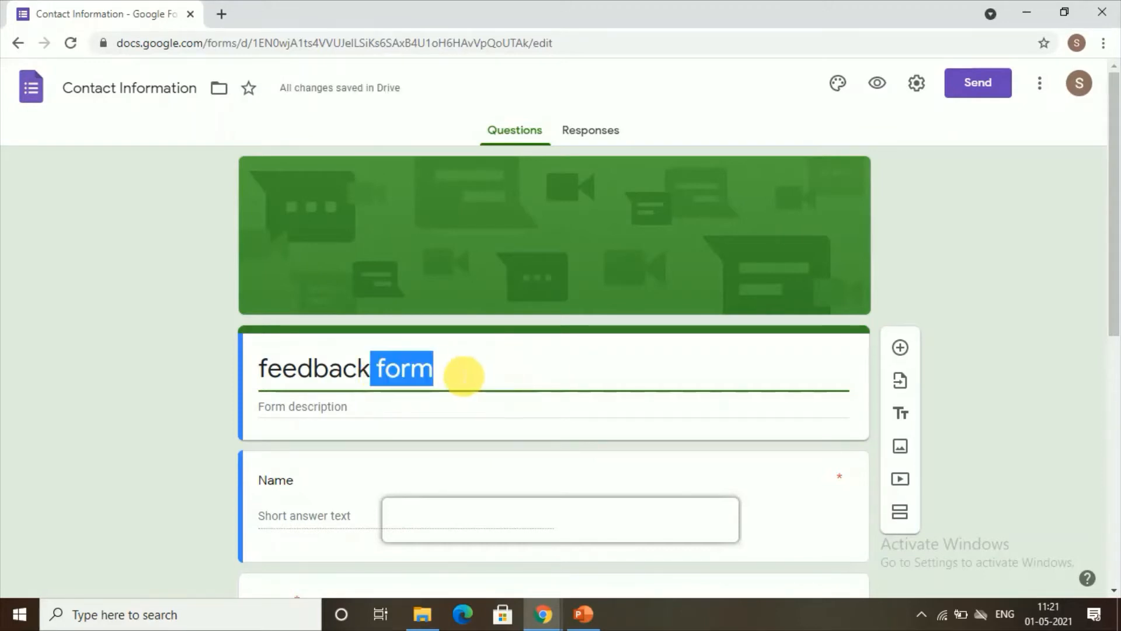
key("BackSpace")
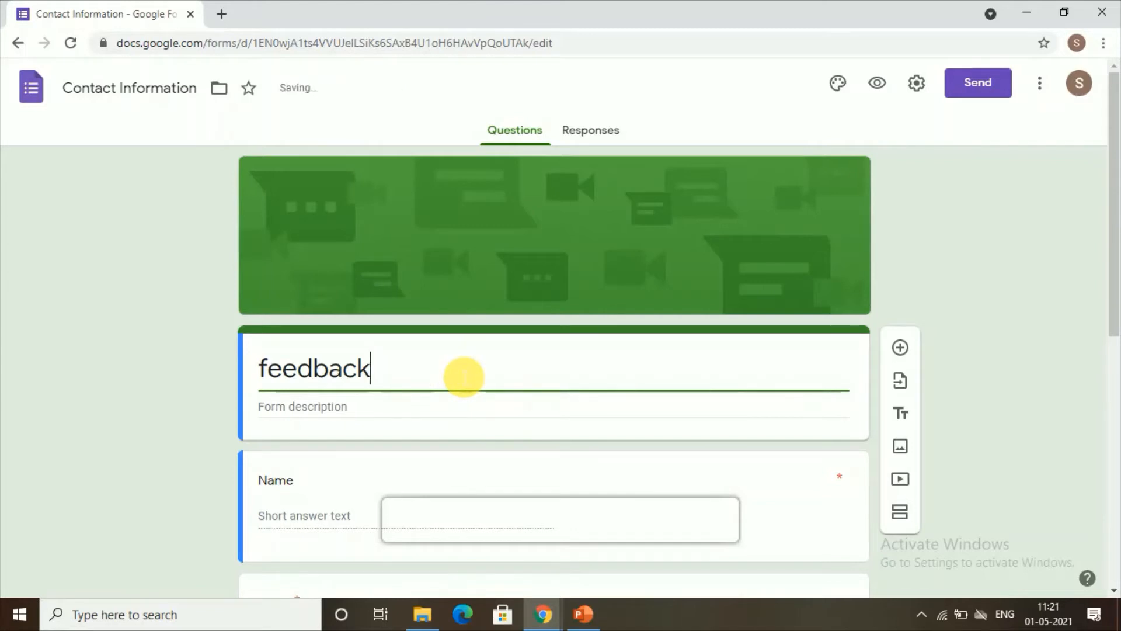
Delete the Address question, leaving Name, Email, Phone number and Comments
scroll(518, 433, "down", 3)
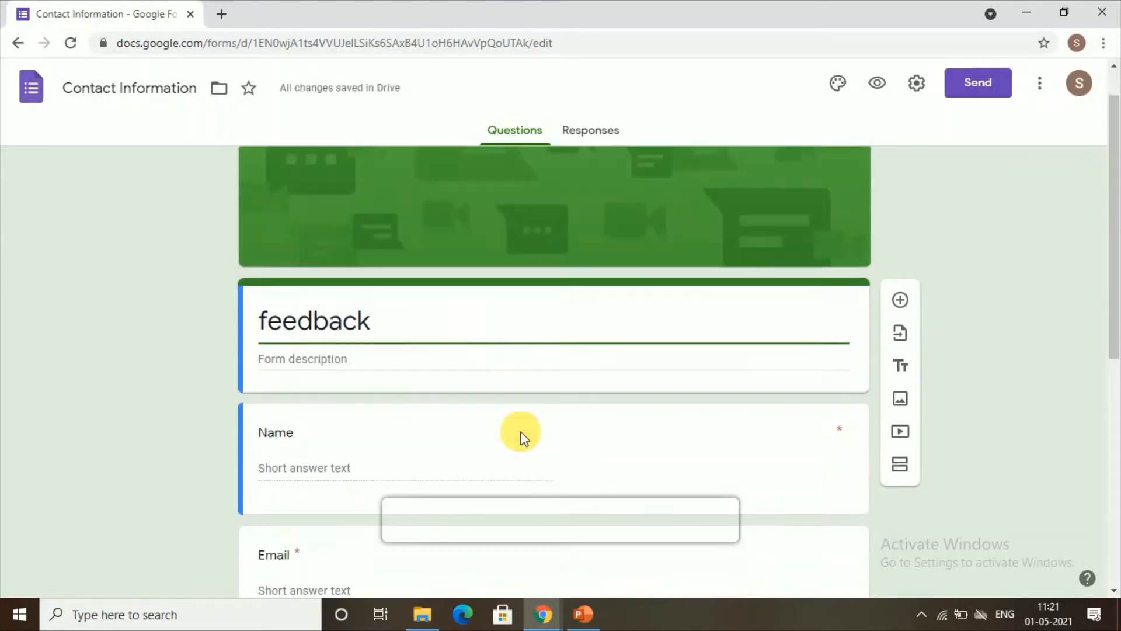
scroll(446, 377, "down", 6)
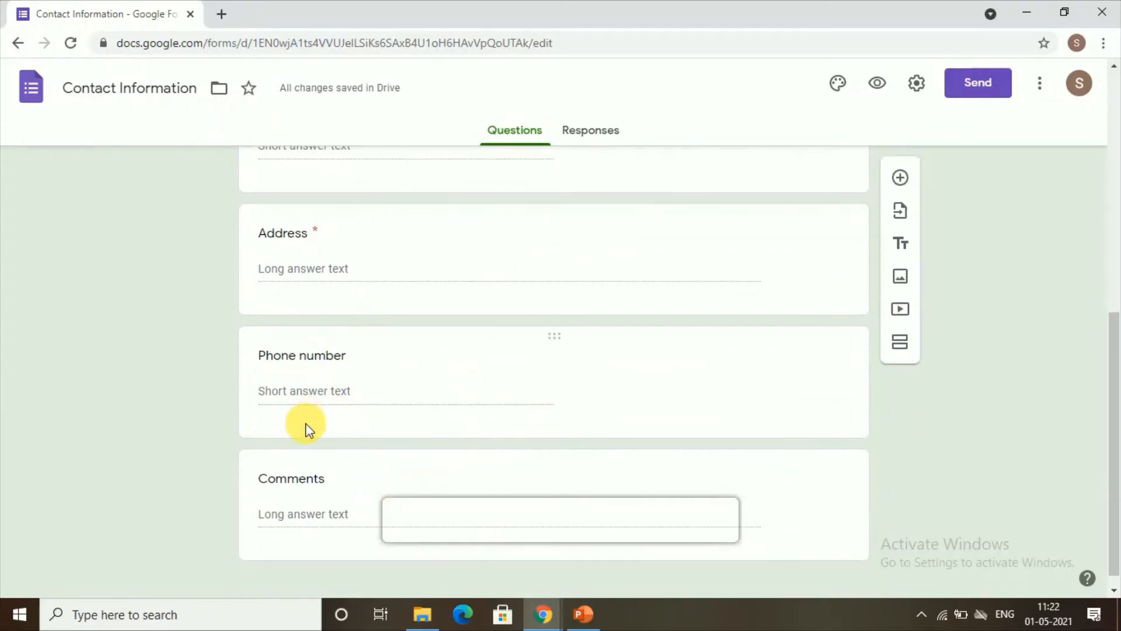
scroll(306, 425, "down", 1)
scroll(294, 388, "up", 4)
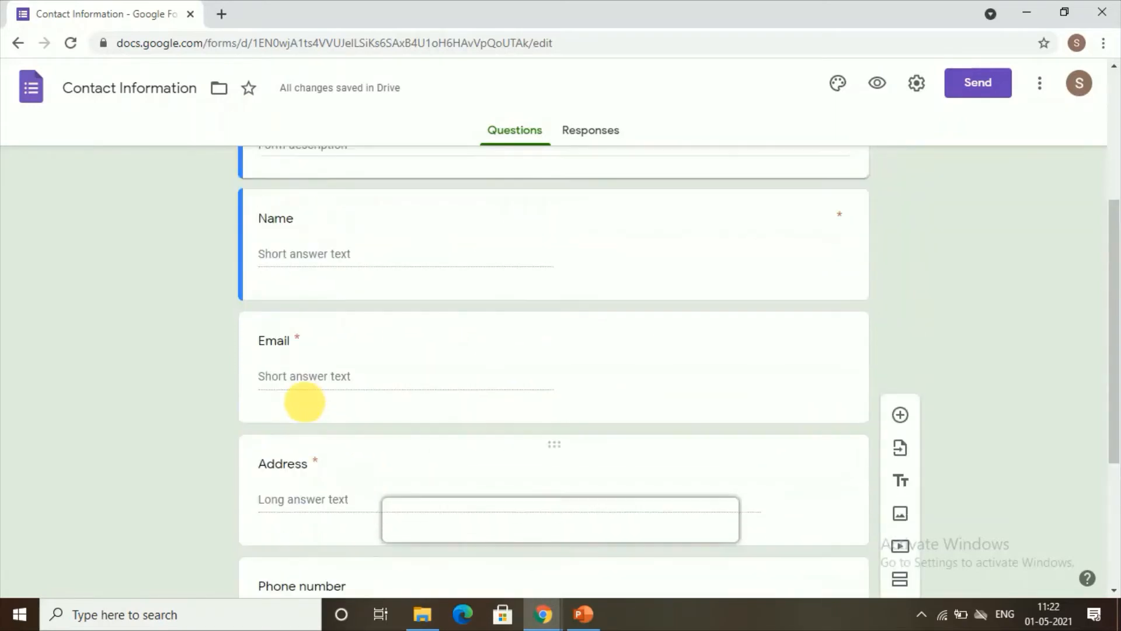
double_click(307, 465)
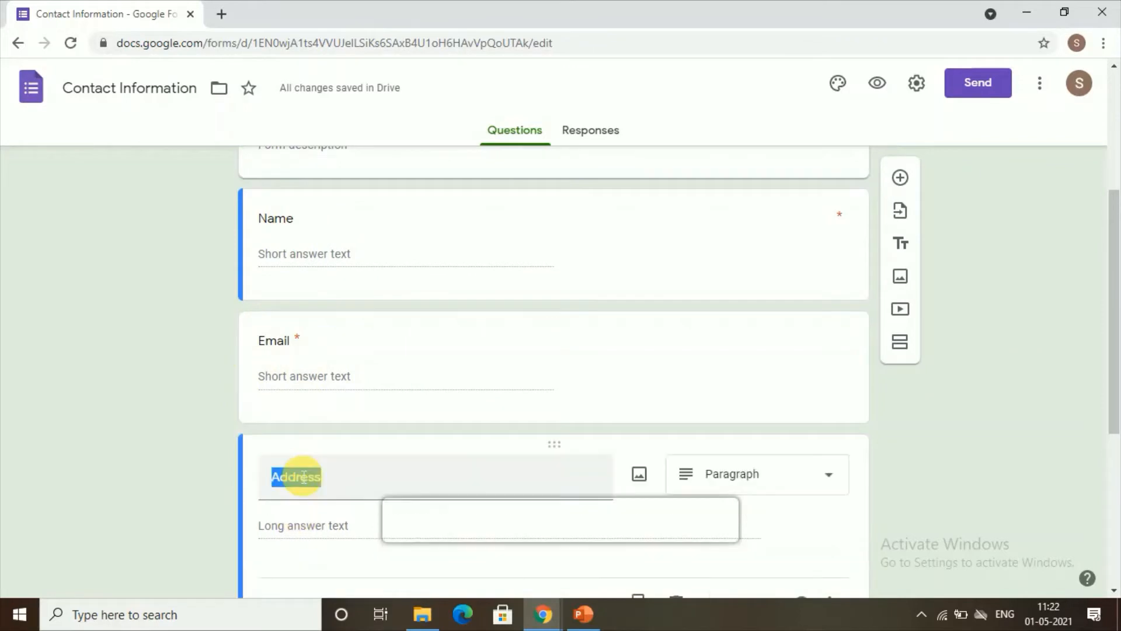
left_click(362, 475)
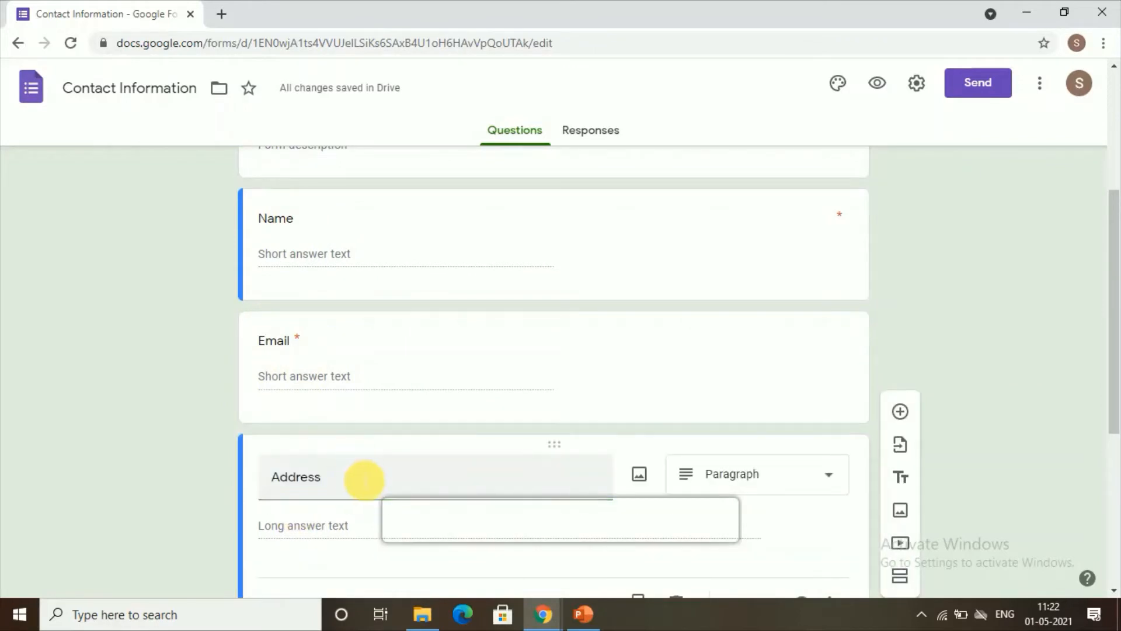
scroll(362, 477, "down", 3)
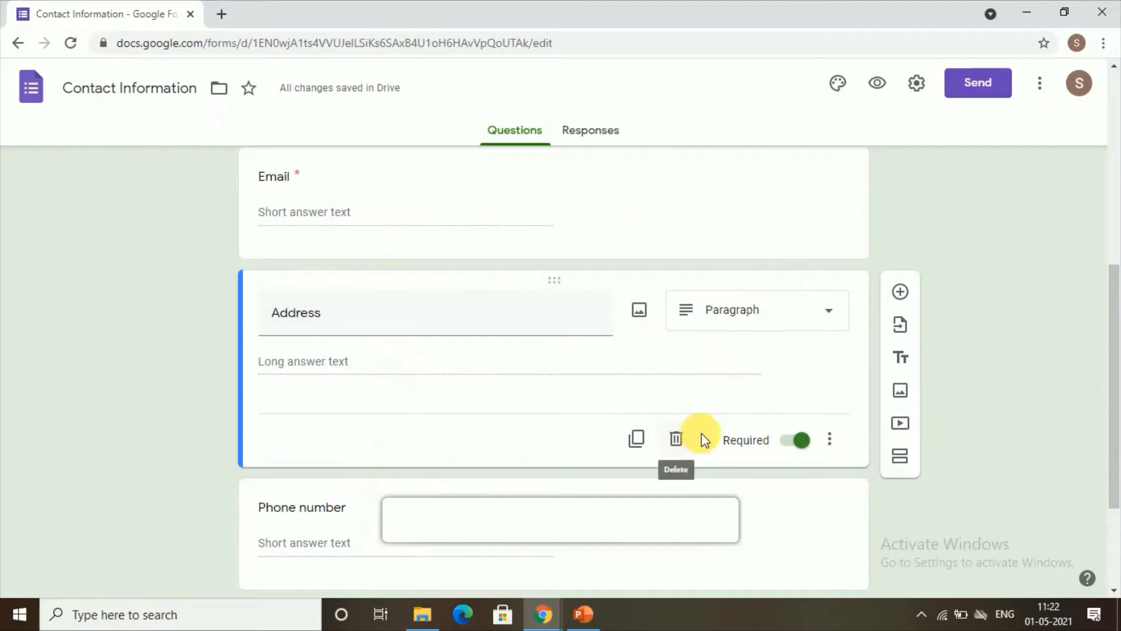
left_click(677, 439)
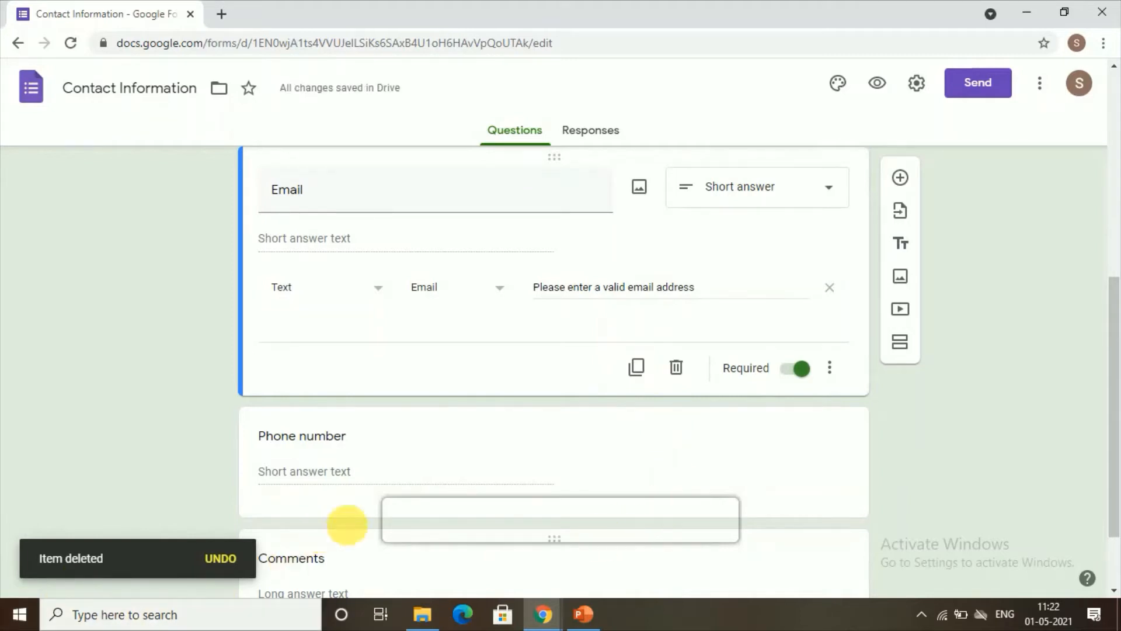
scroll(739, 466, "up", 3)
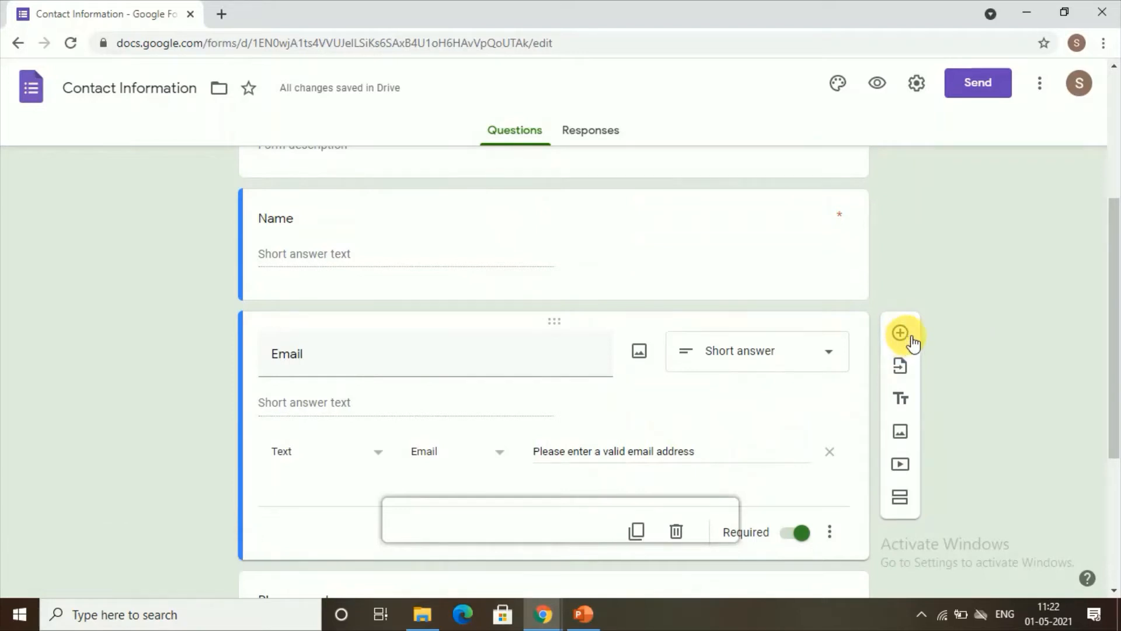
Add a new Paragraph-type question below the Email question
left_click(908, 339)
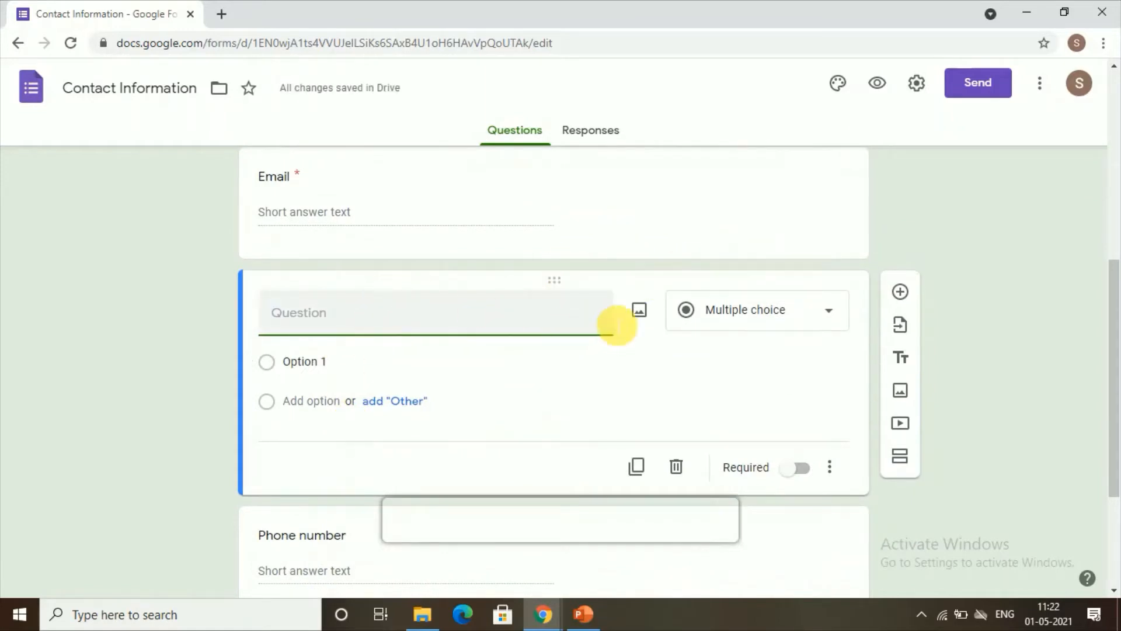
left_click(764, 320)
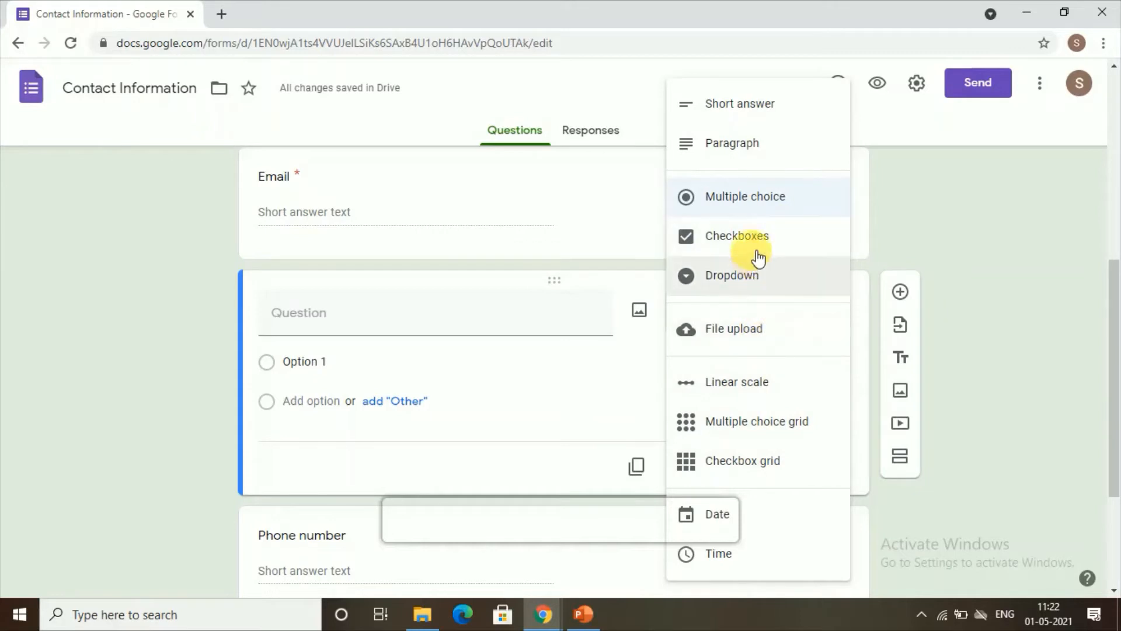
left_click(733, 146)
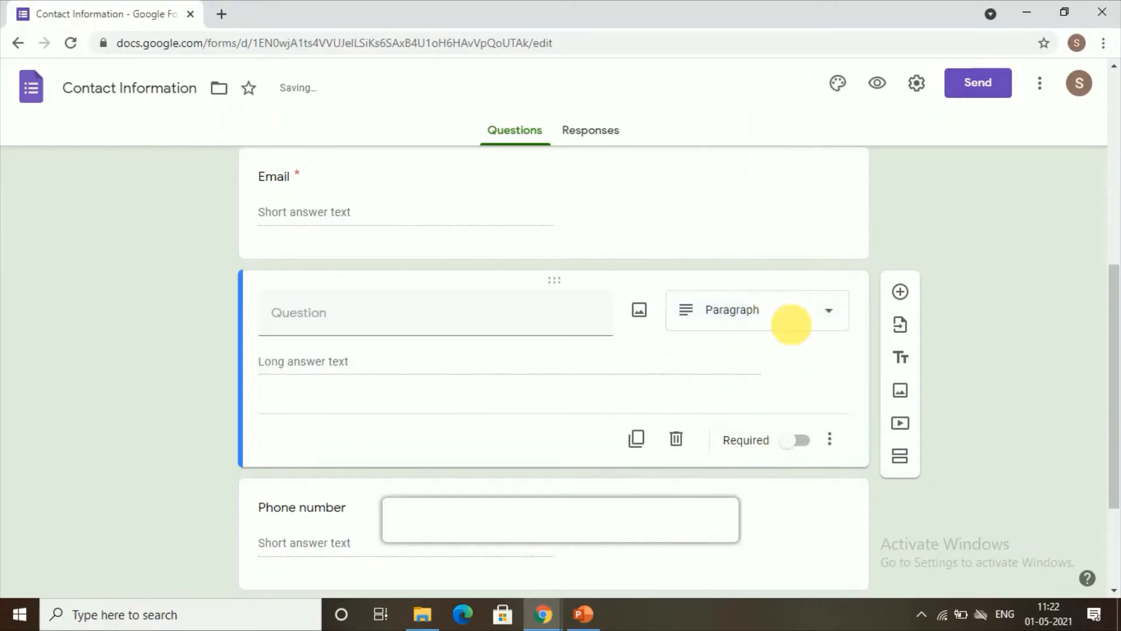
Title the new paragraph question 'Your feedback'
left_click(442, 322)
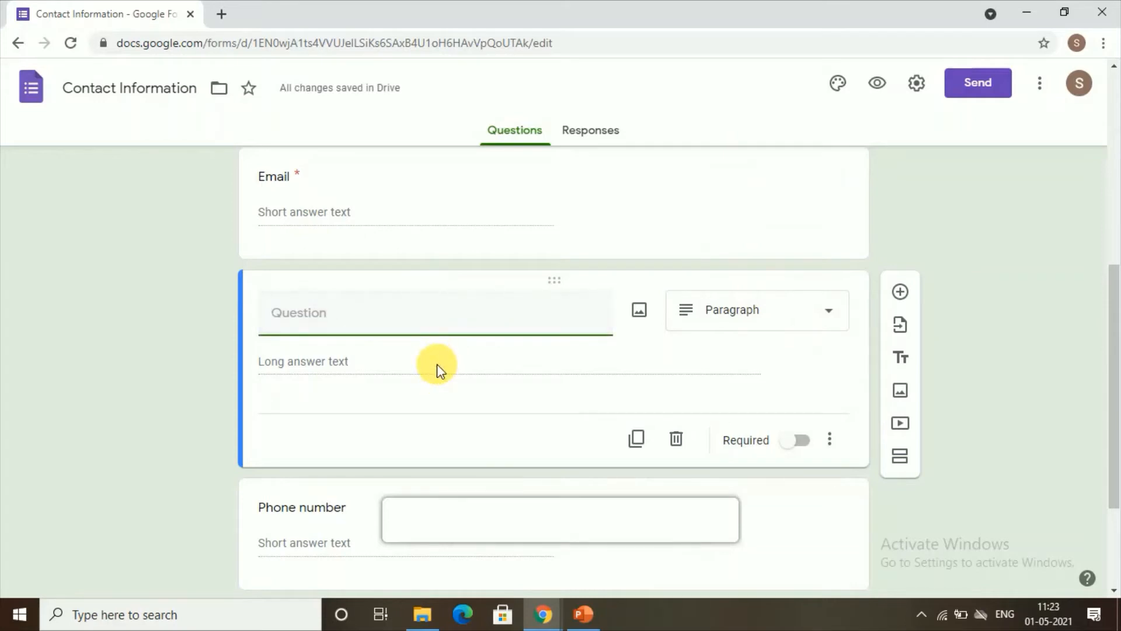
type("feeb")
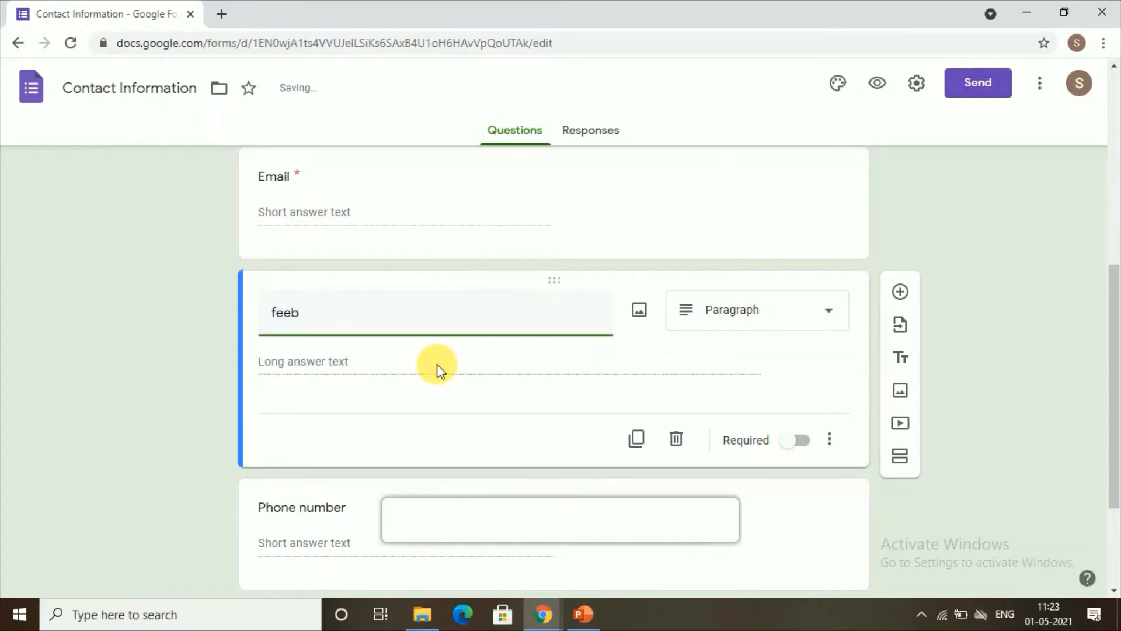
key("BackSpace")
type("dback")
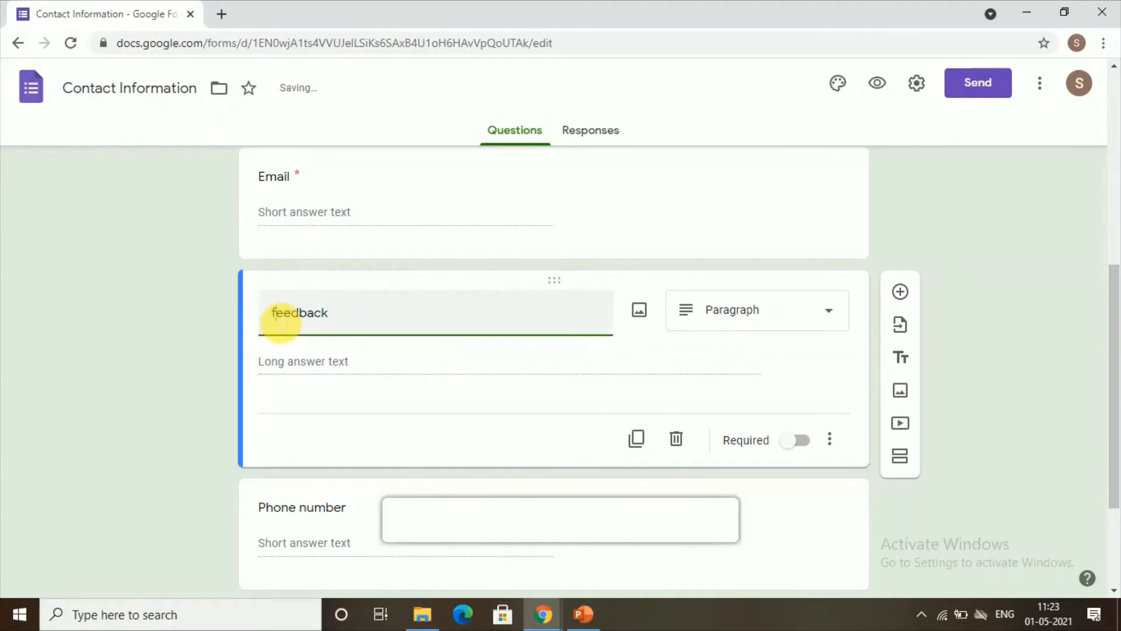
left_click(274, 321)
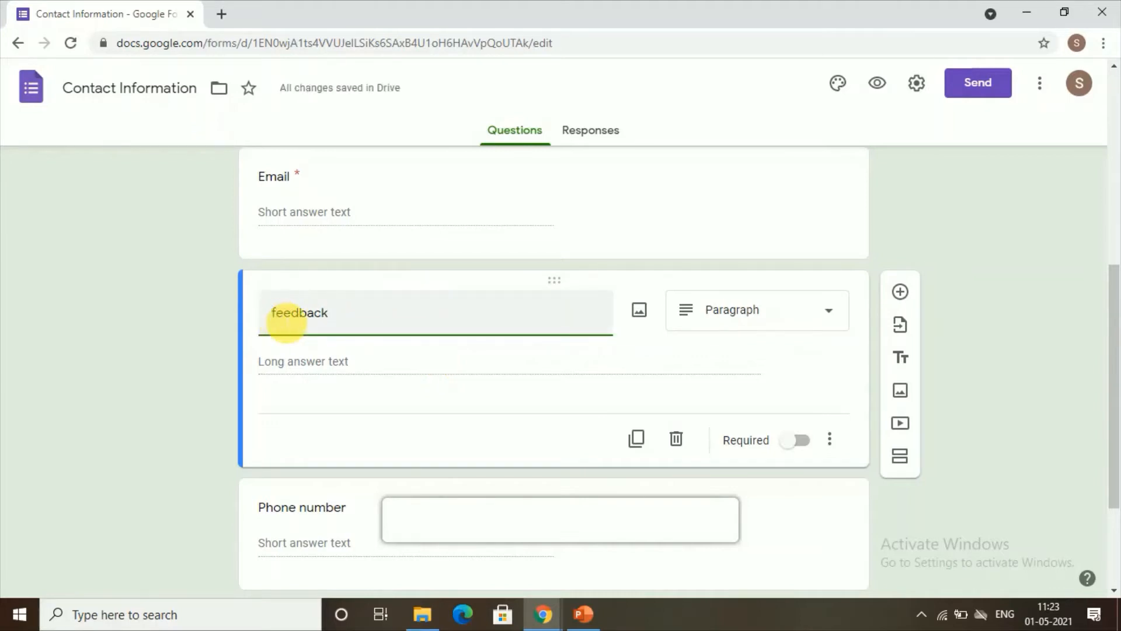
type("c")
key("BackSpace")
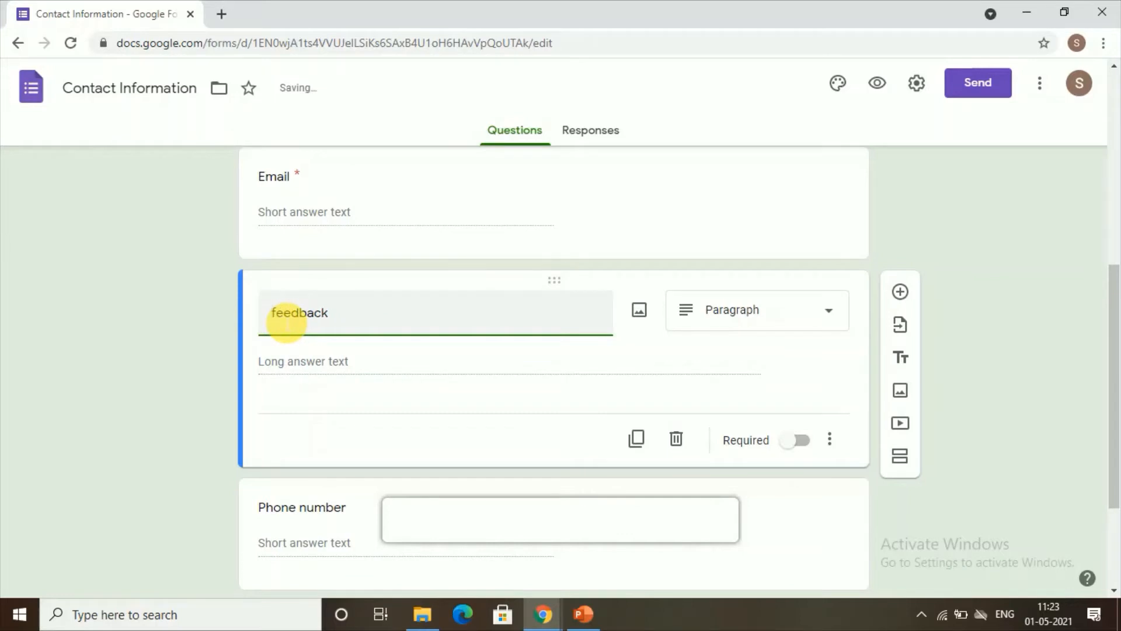
type("Your")
left_click(297, 357)
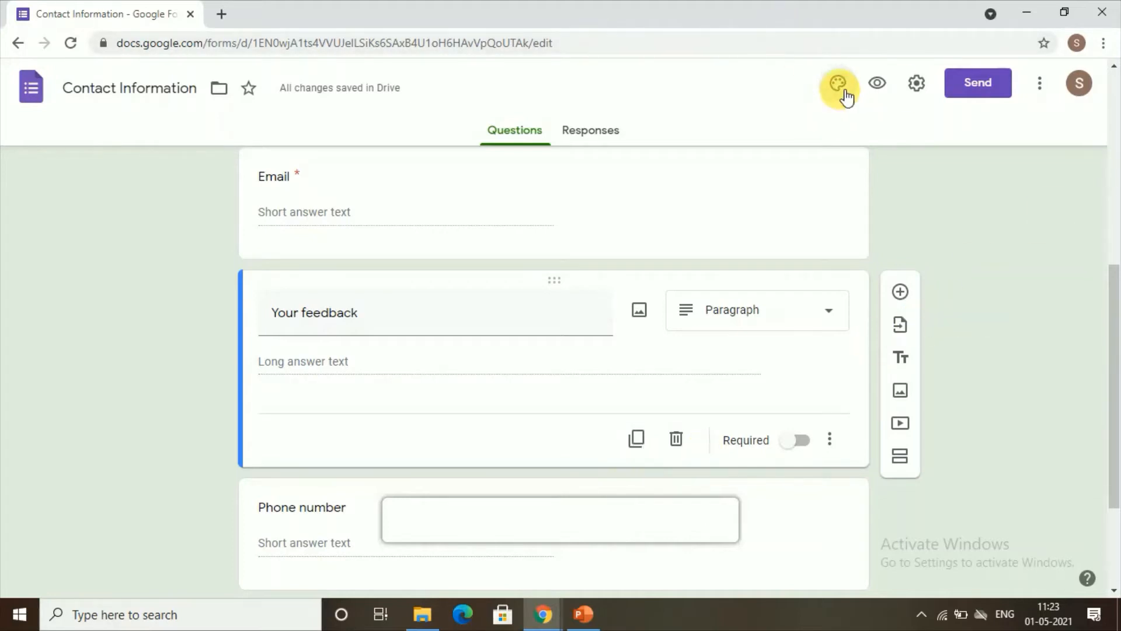
Set the form's theme colour to Blue Gray (#607d8b) in the theme options
left_click(841, 88)
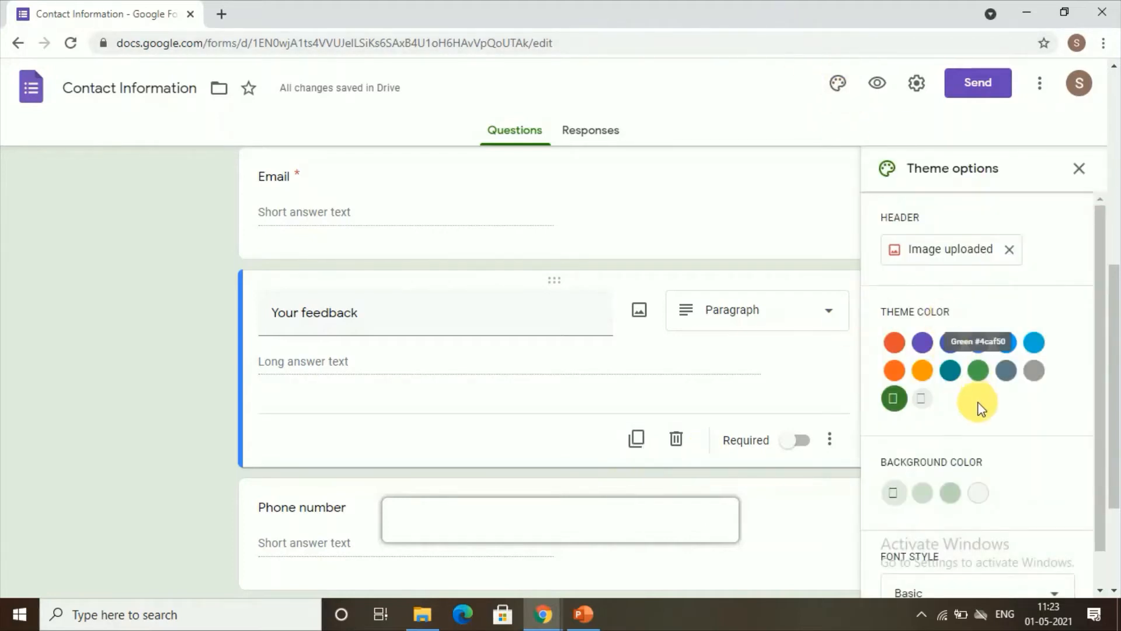
scroll(587, 374, "up", 7)
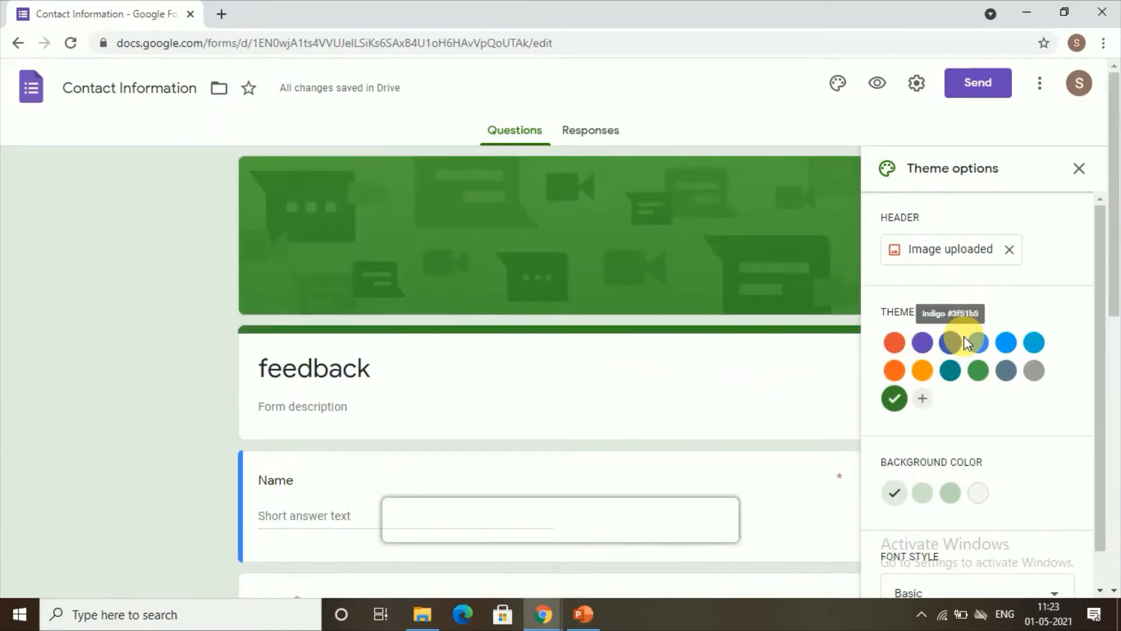
left_click(1004, 371)
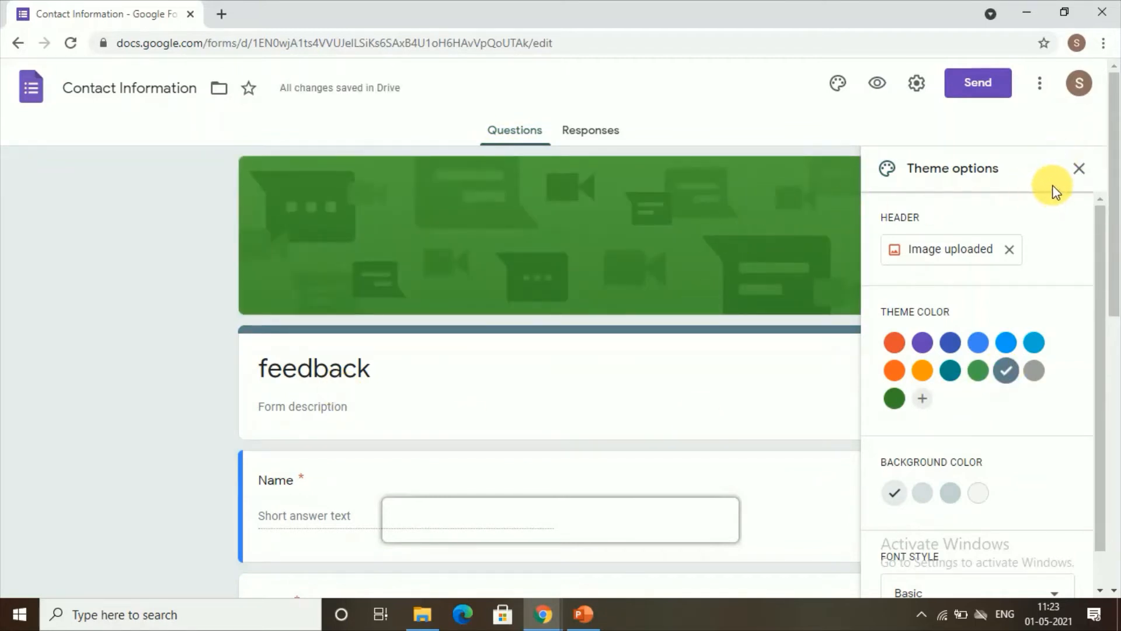
left_click(1079, 169)
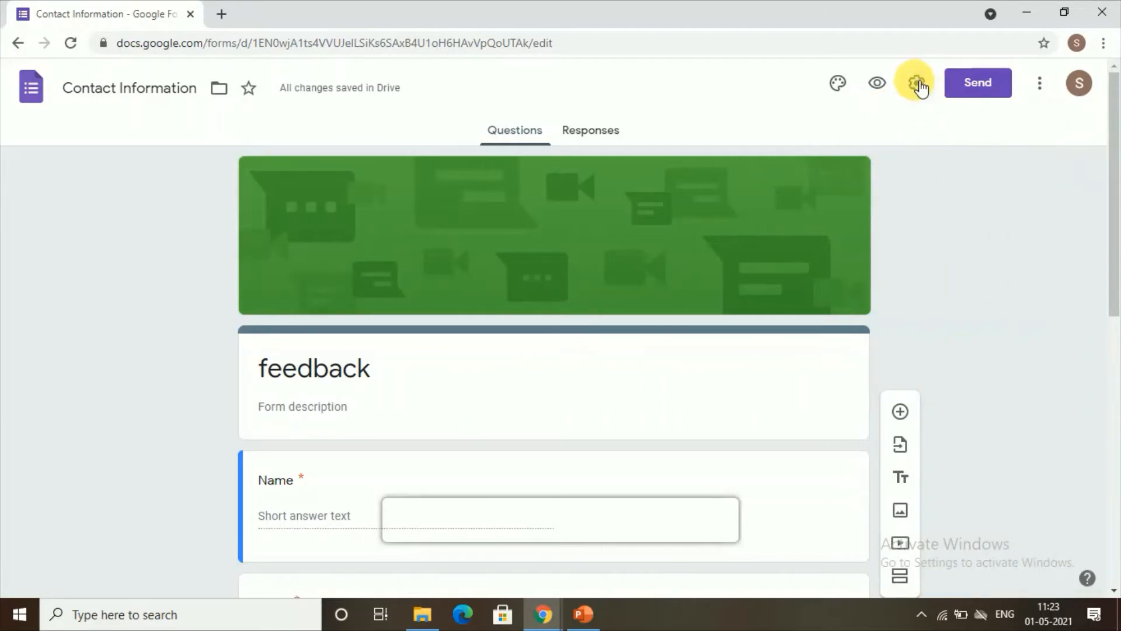
Untick 'Limit to 1 response' in Settings, save, and bring up the Send form dialog
left_click(916, 82)
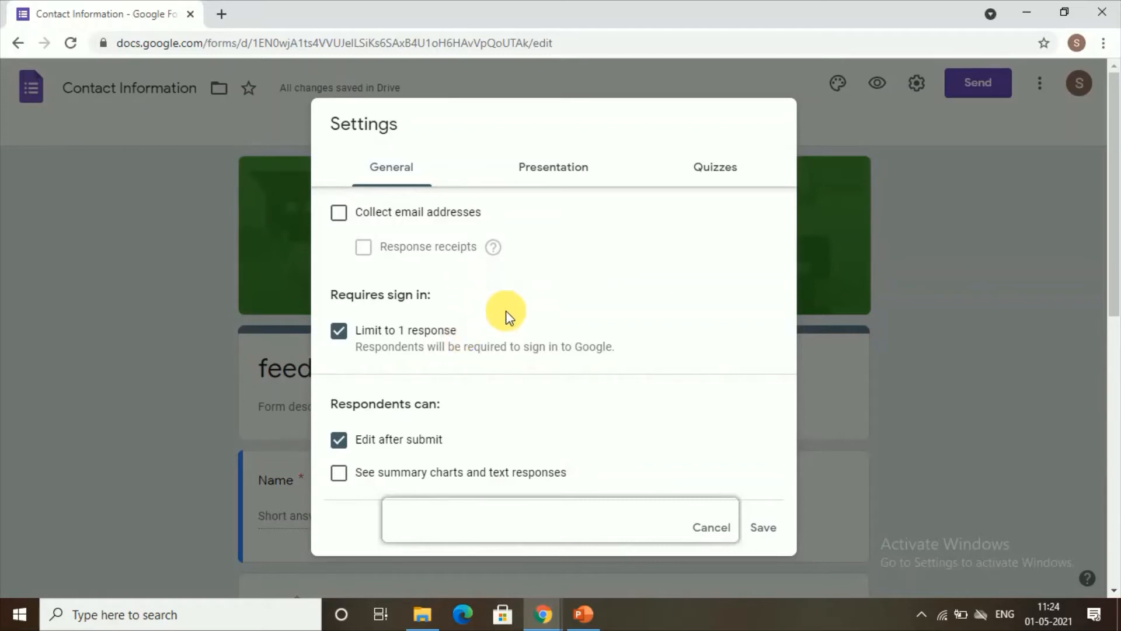
left_click(345, 332)
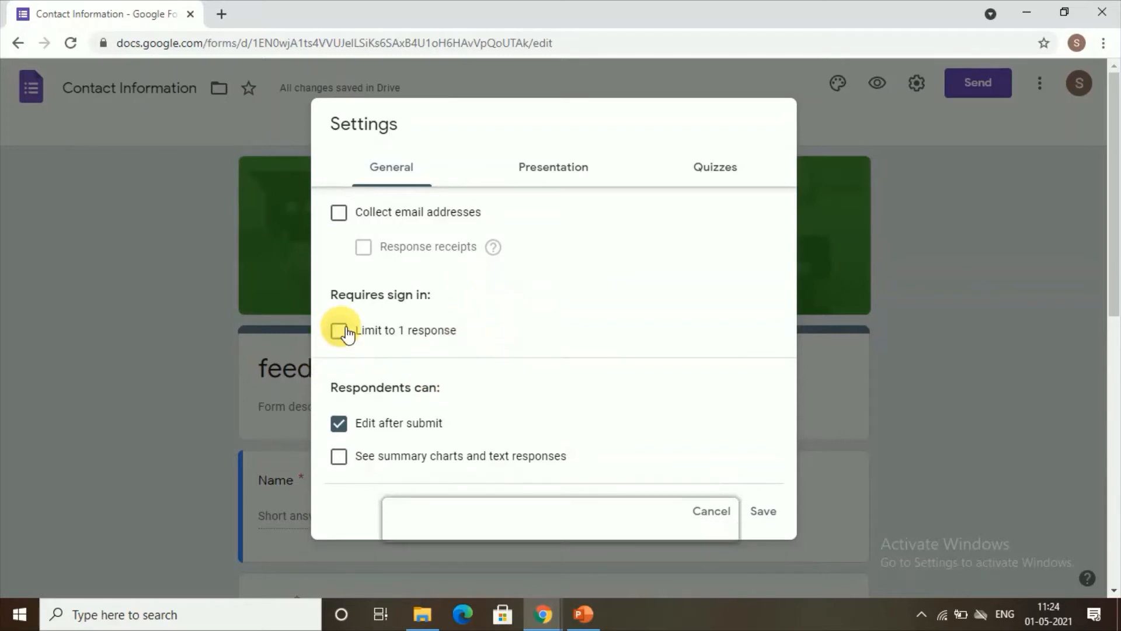
left_click(765, 513)
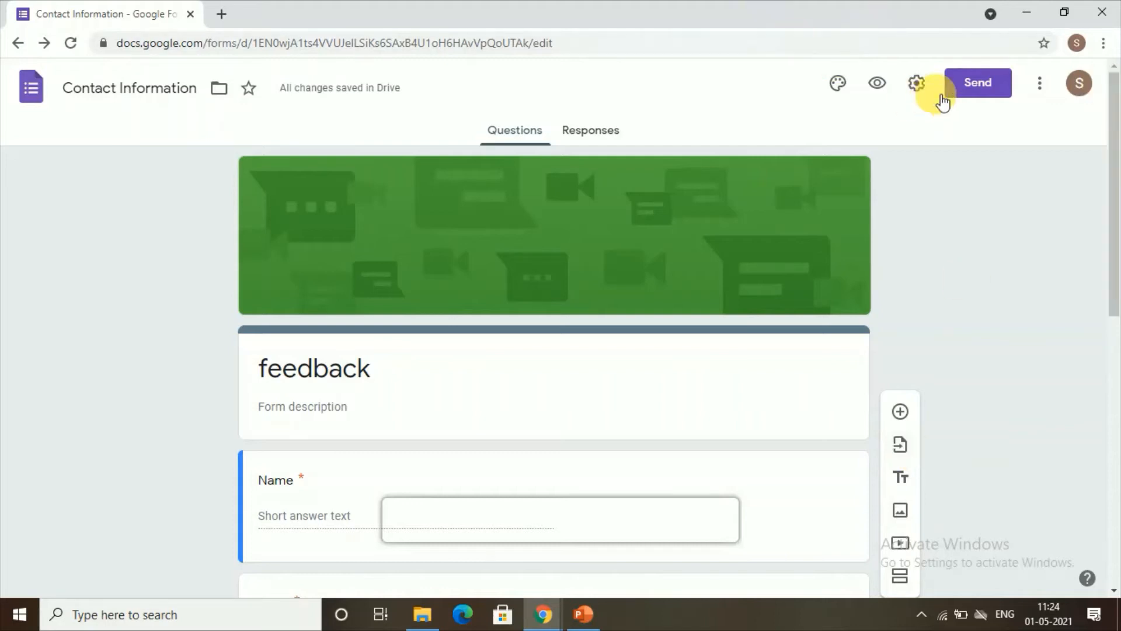
left_click(964, 98)
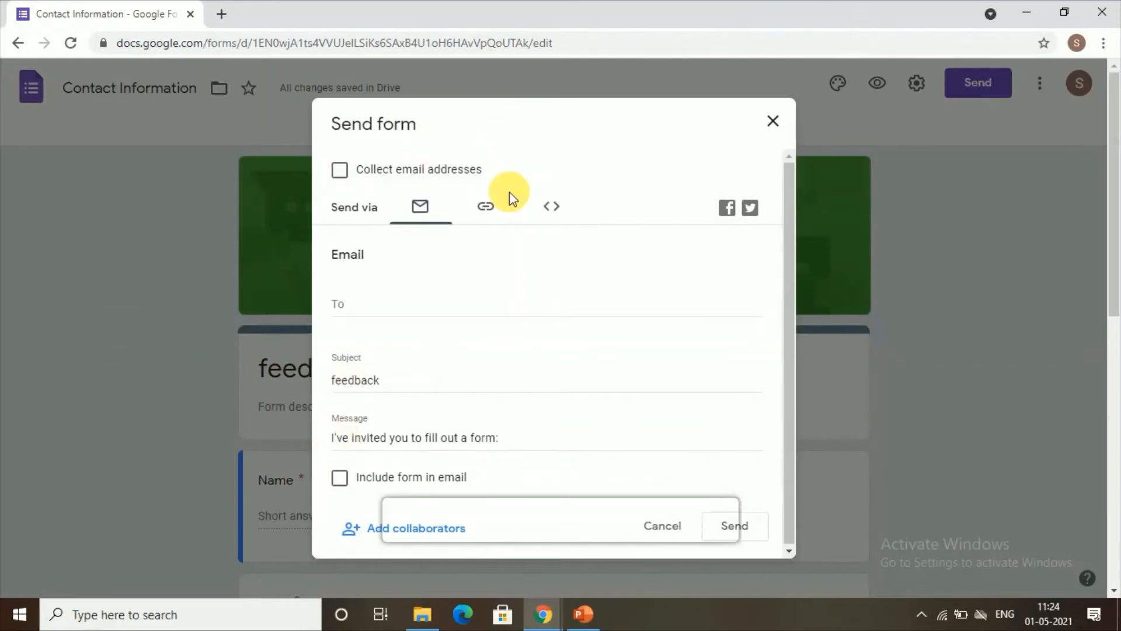
Copy the form's iframe embed code from the Send dialog's embed tab, then close it
left_click(555, 207)
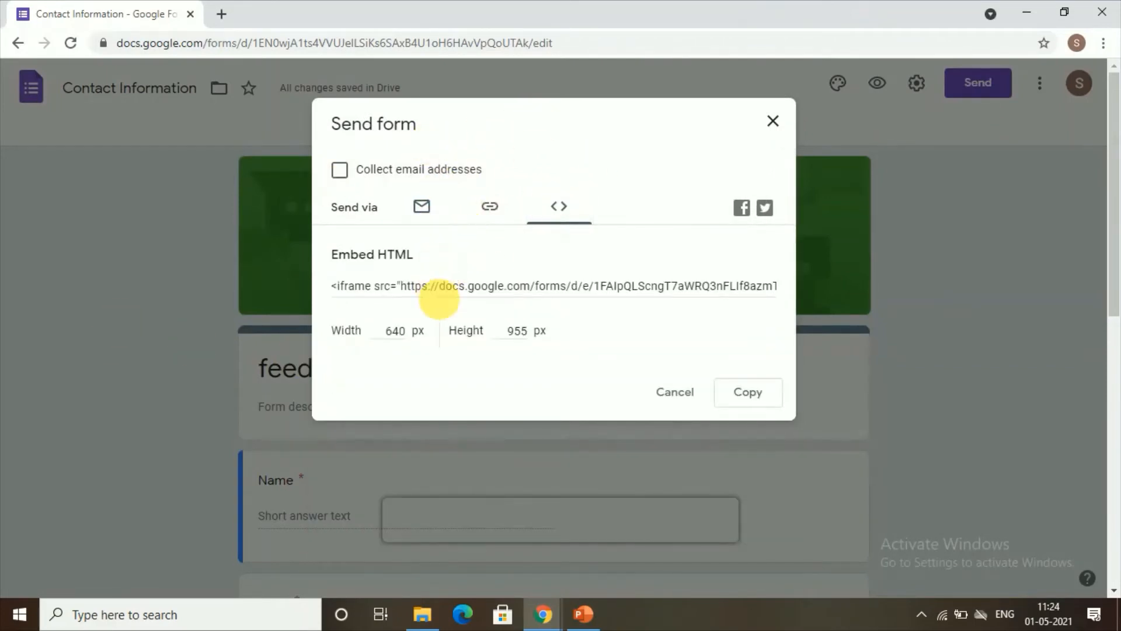
left_click(490, 289)
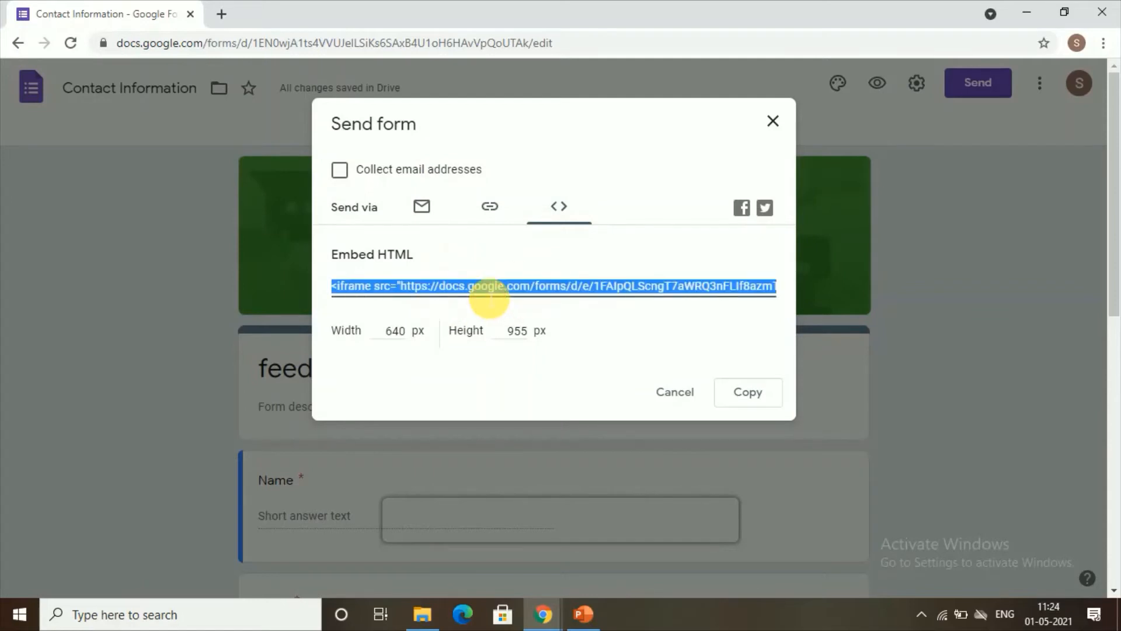
right_click(368, 292)
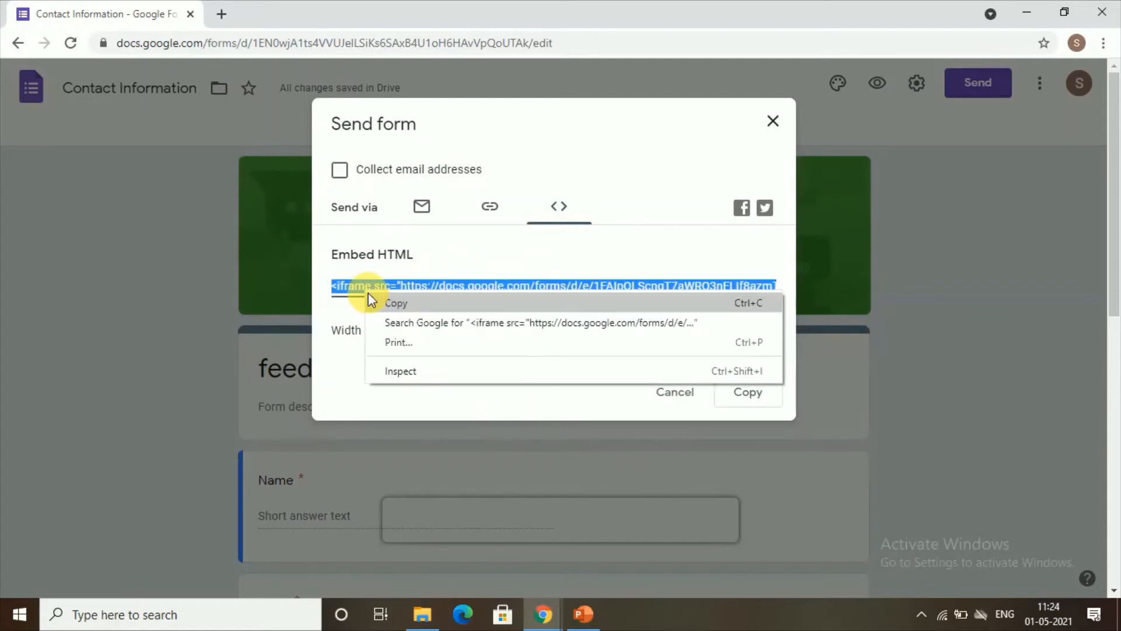
left_click(380, 303)
left_click(341, 309)
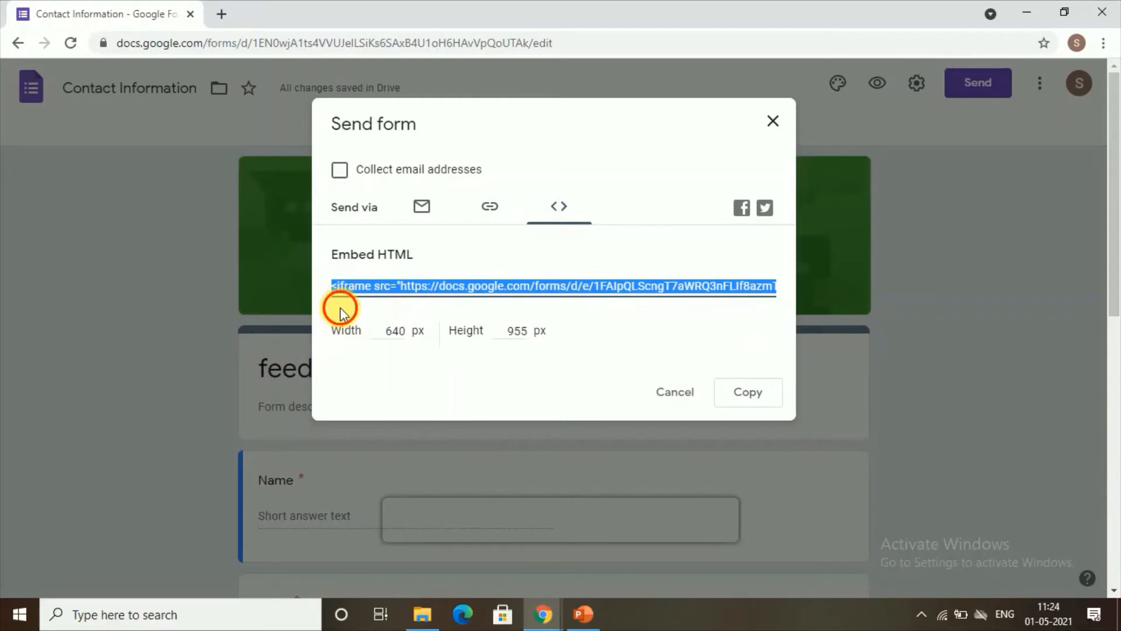
left_click(762, 397)
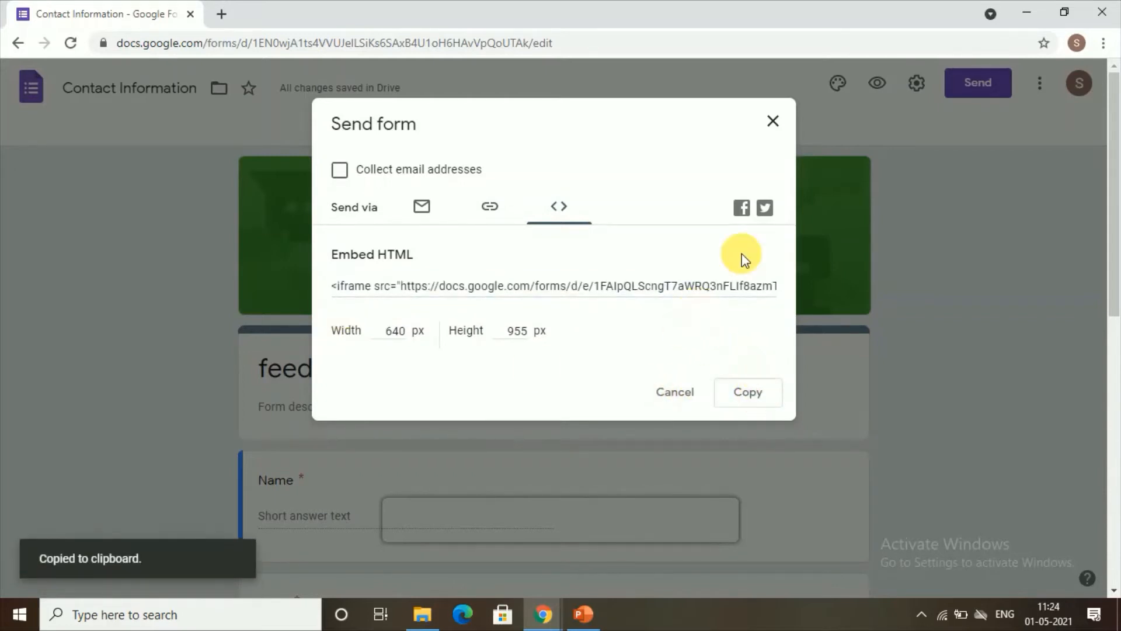
left_click(773, 120)
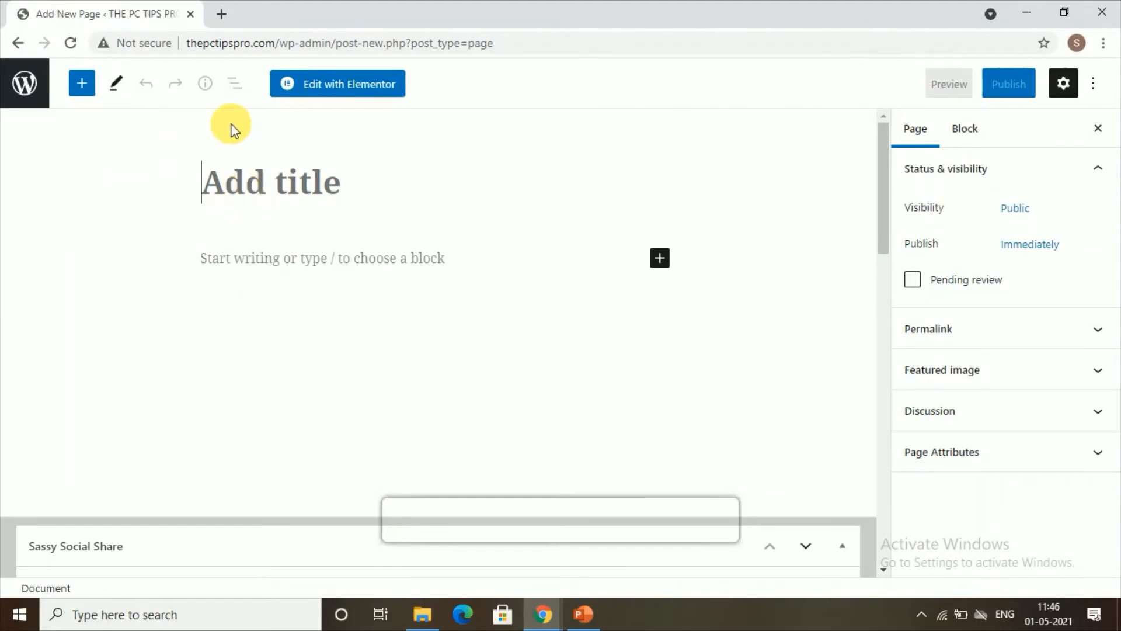
Title the new WordPress page 'Feedback' and insert a Custom HTML block found by searching 'html'
type("F")
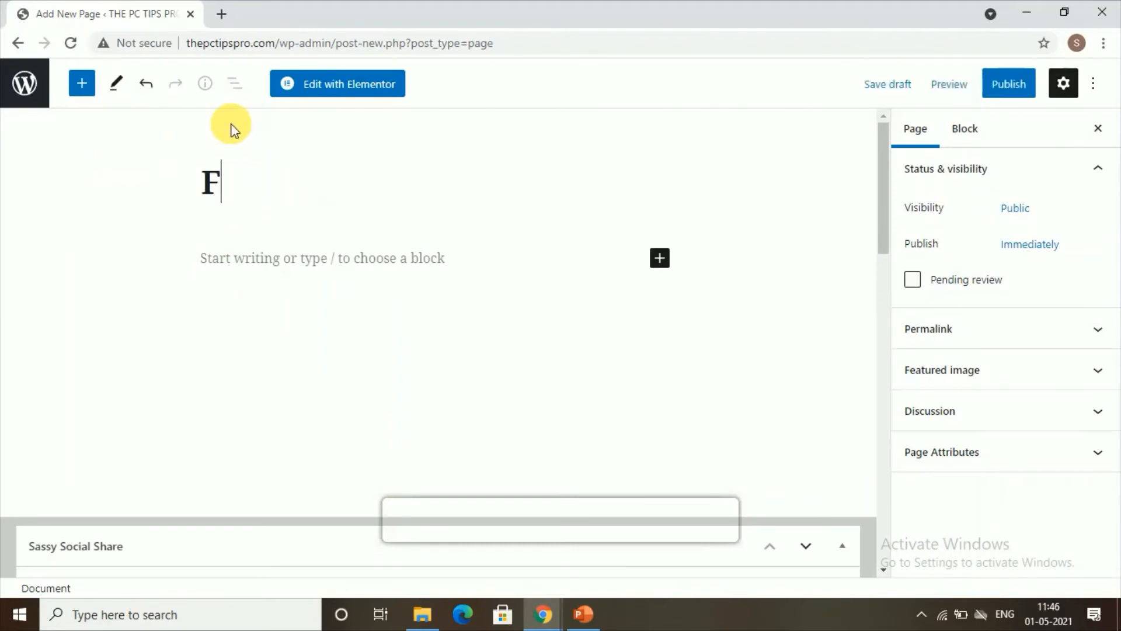
type("eedbac")
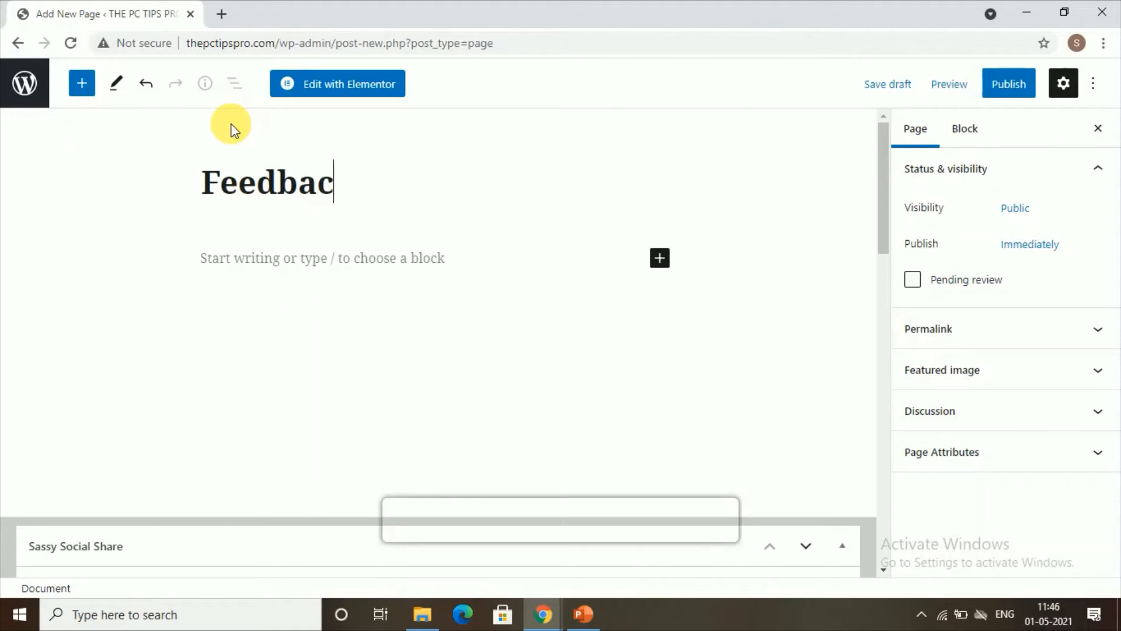
type("k")
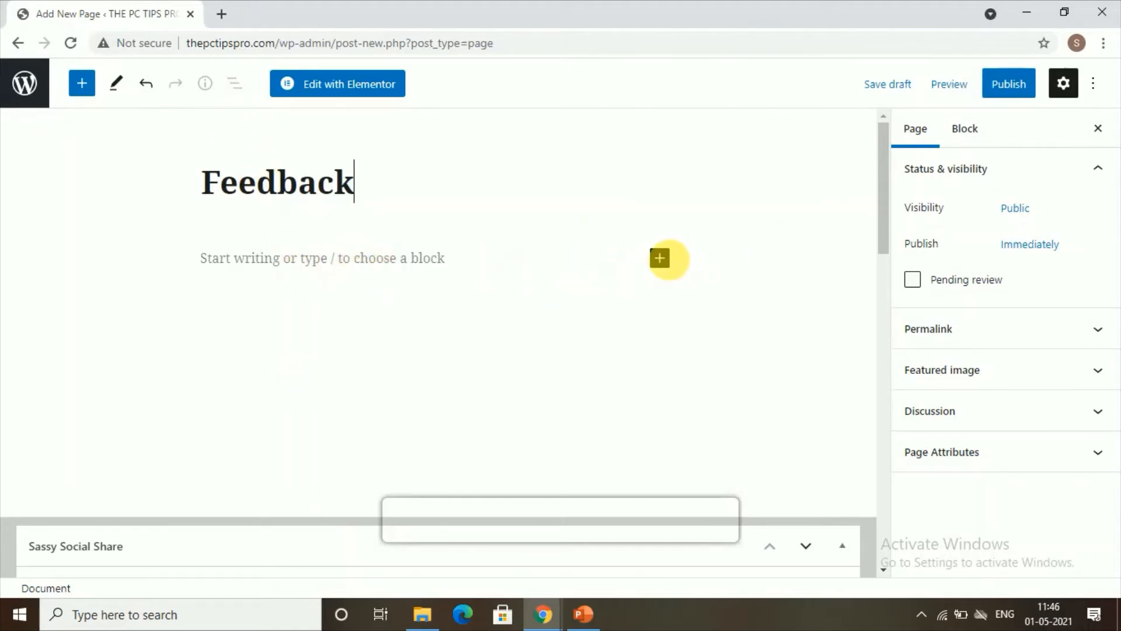
left_click(671, 263)
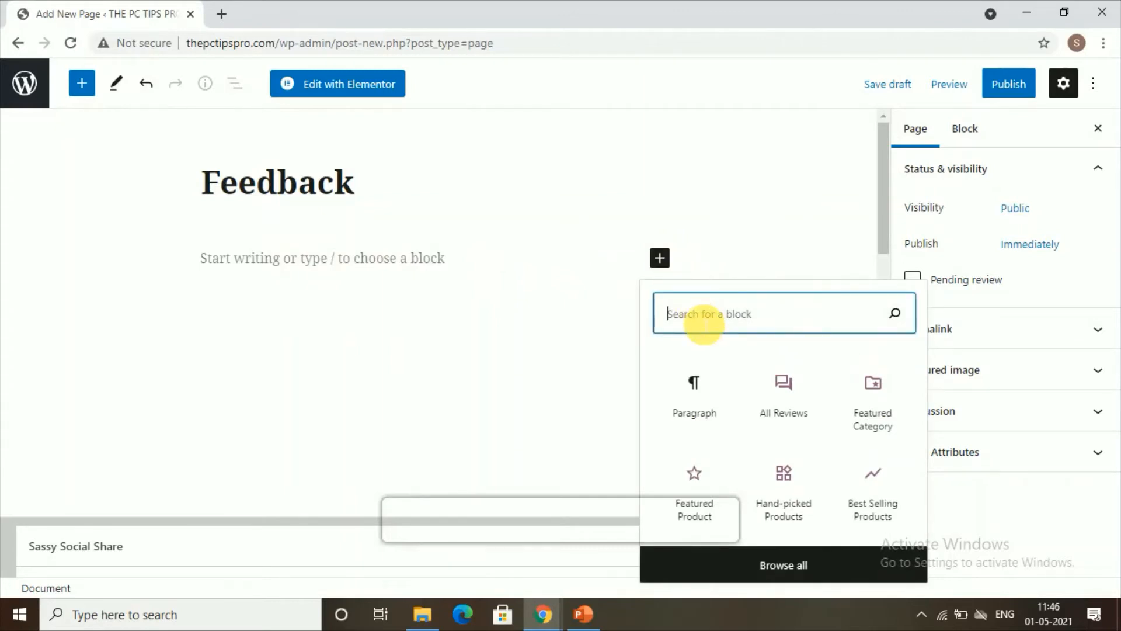
type("html")
left_click(708, 415)
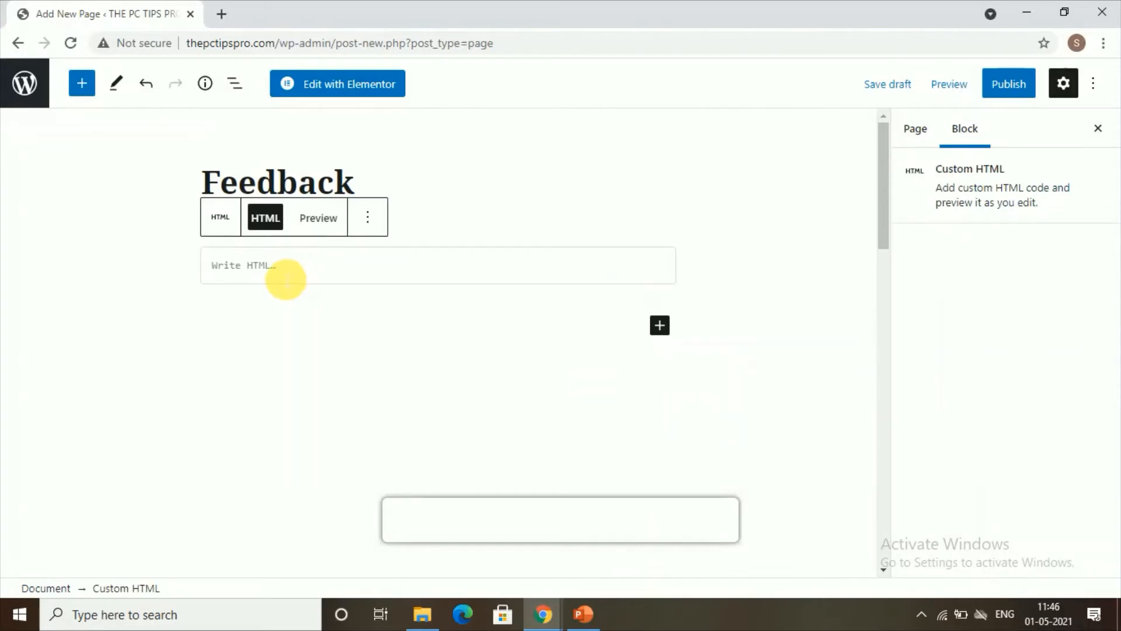
Paste the Google Form iframe embed code into the Custom HTML block
left_click(250, 284)
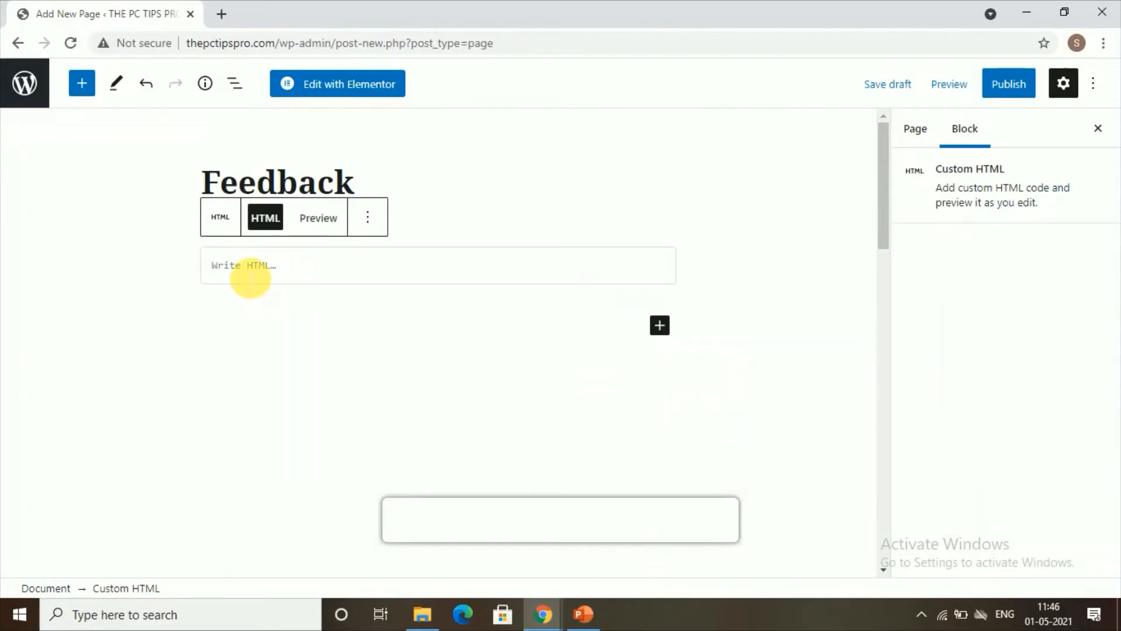
right_click(248, 276)
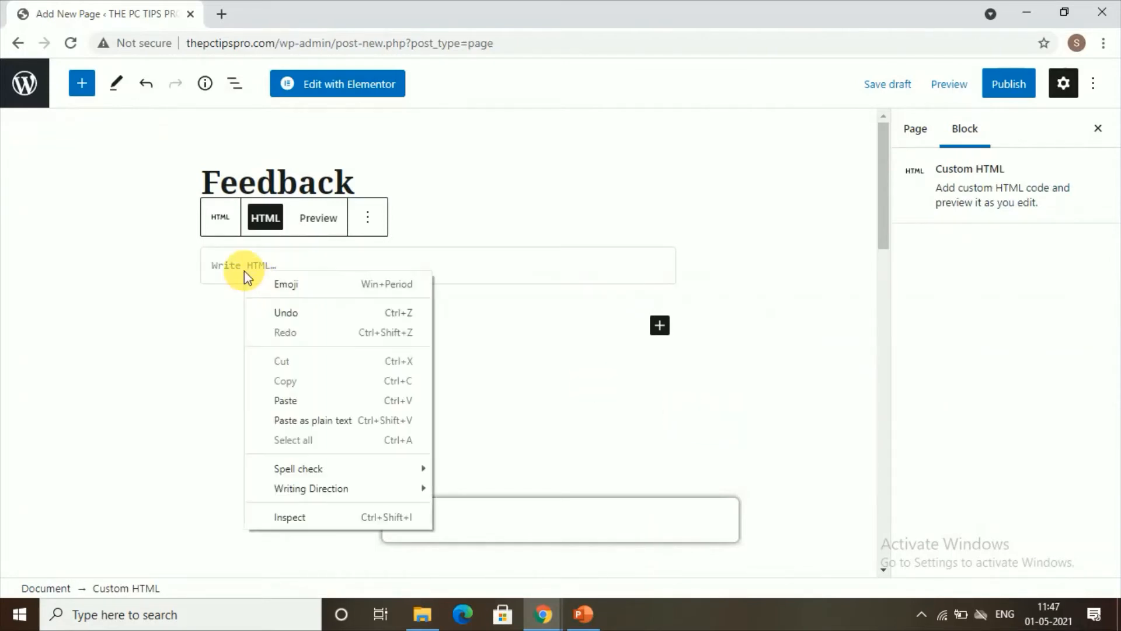
left_click(271, 401)
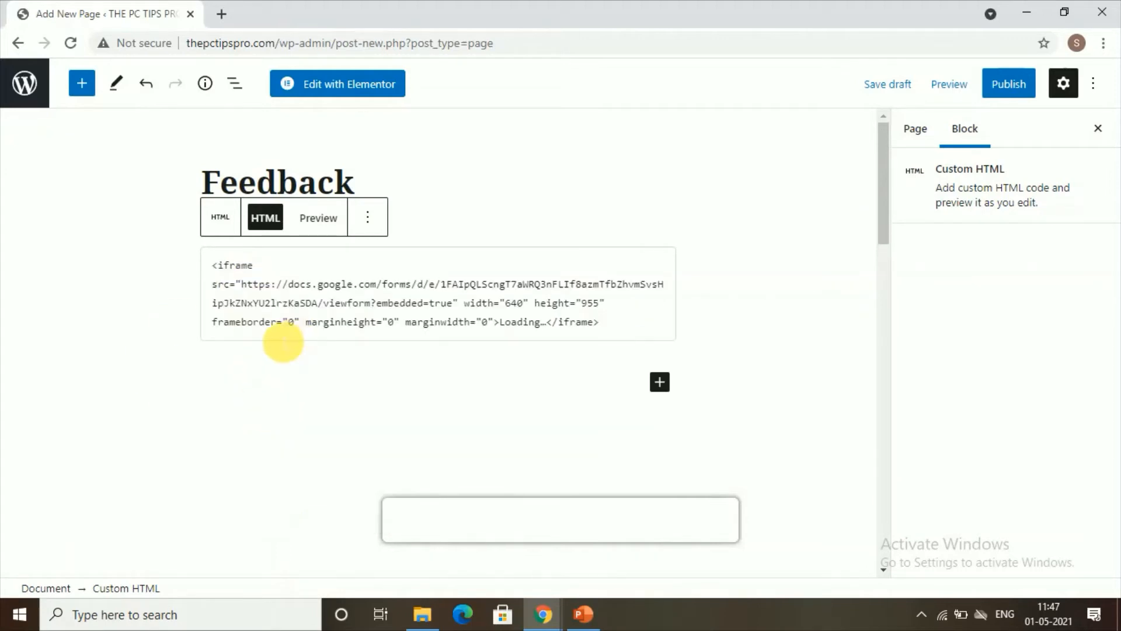
left_click_drag(213, 266, 580, 345)
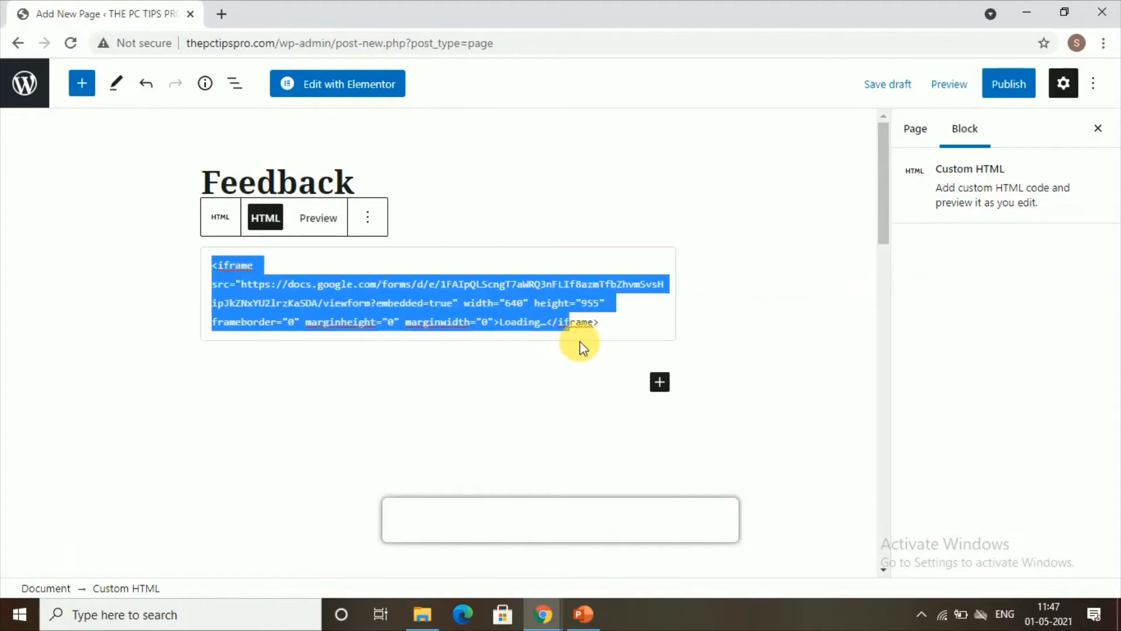
right_click(363, 305)
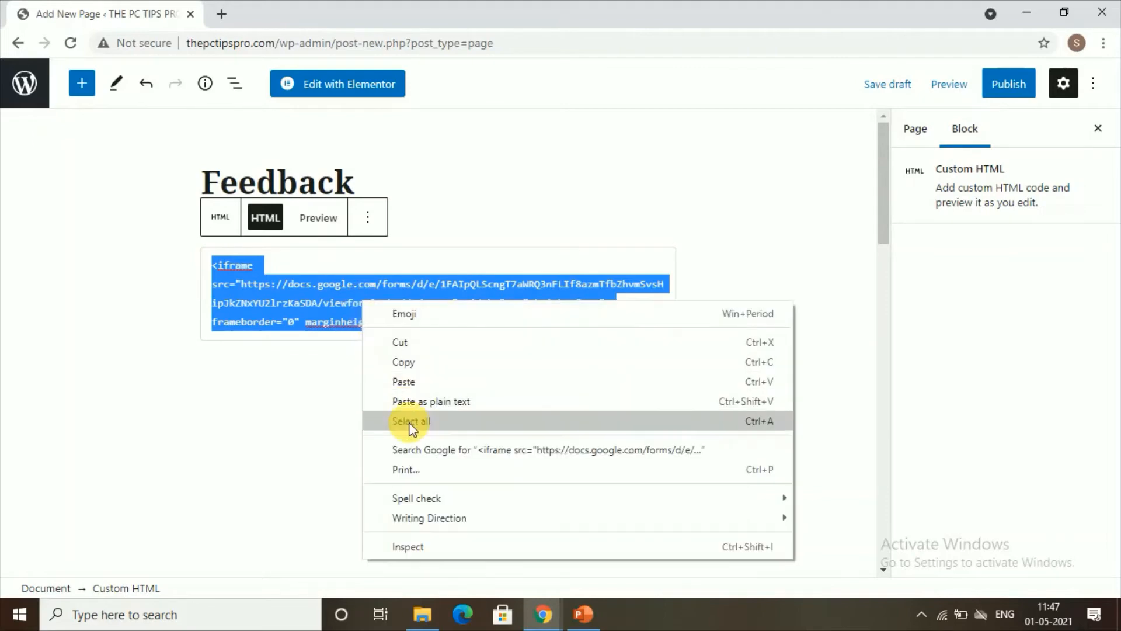
left_click(385, 401)
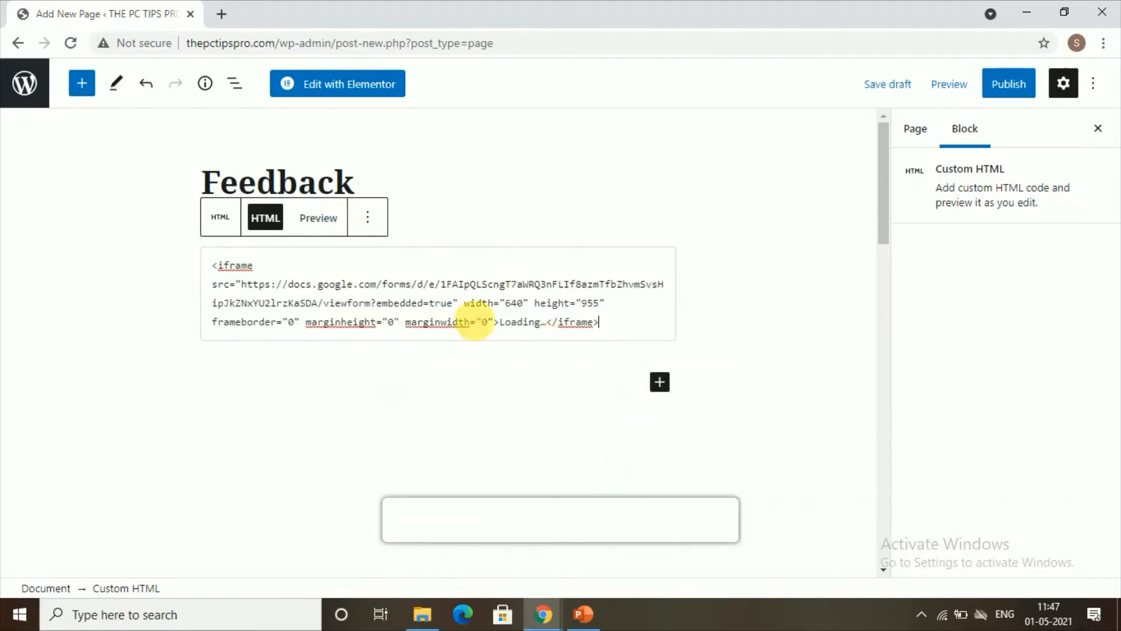
left_click(366, 395)
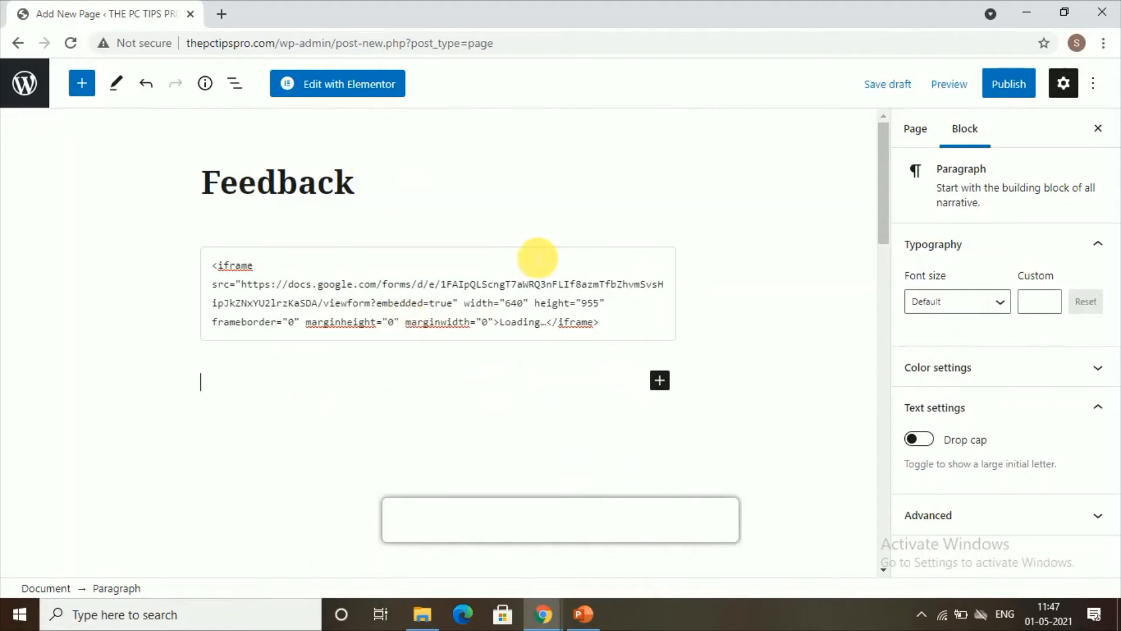
Publish the Feedback page and leave the editor
left_click(1019, 89)
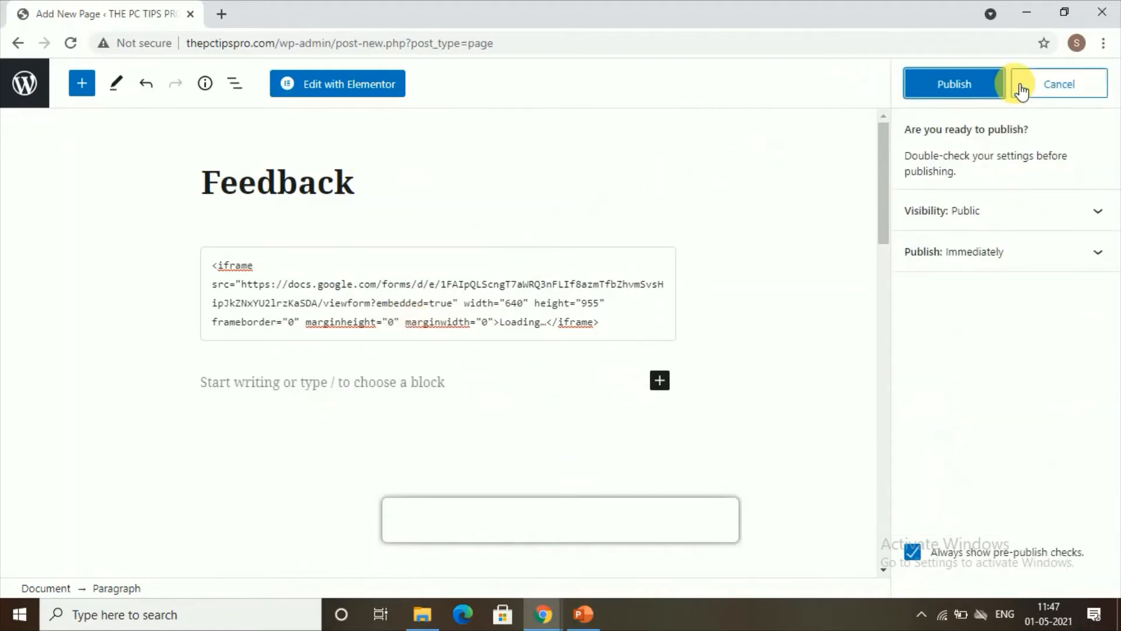
left_click(991, 87)
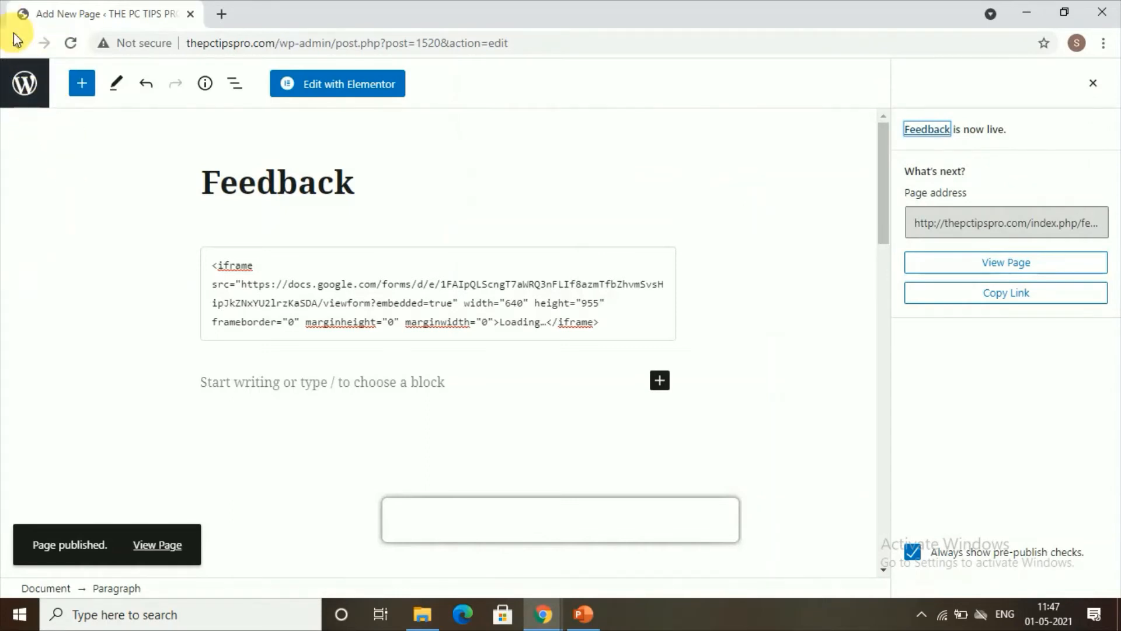
left_click(22, 46)
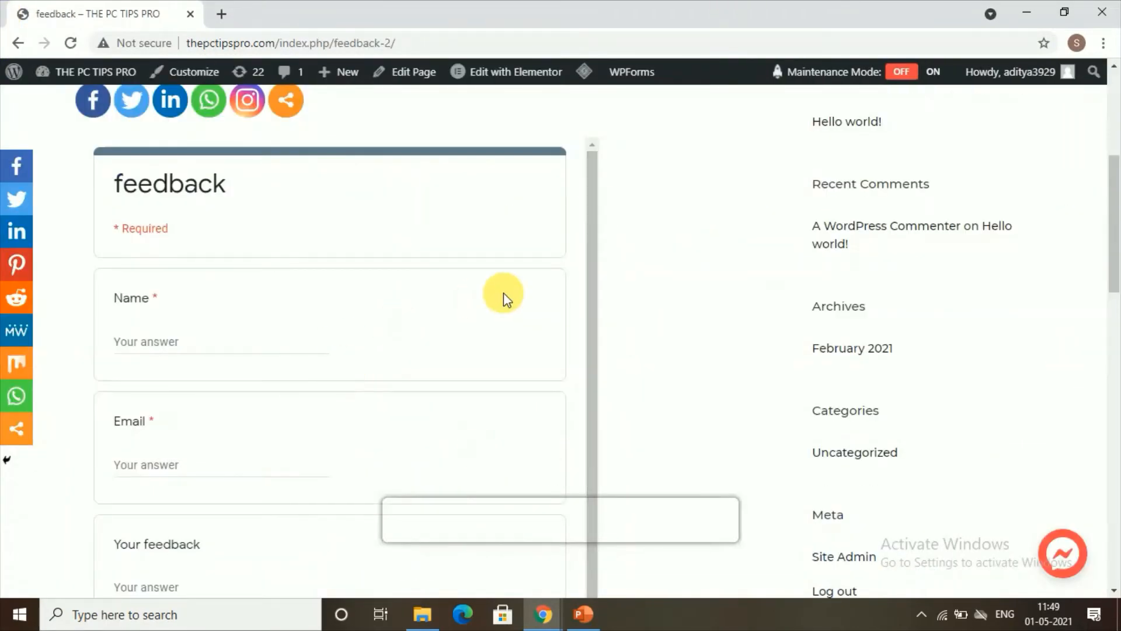
Scroll through the embedded form's Name, Email, feedback, phone and comments fields, then return to the page editor
scroll(647, 268, "up", 5)
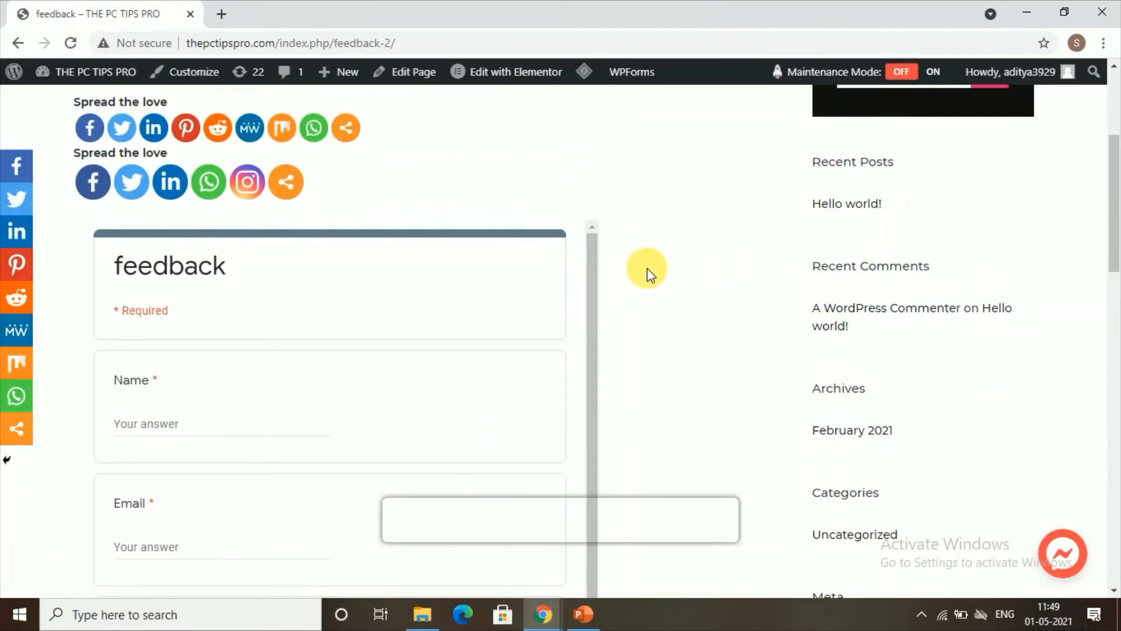
scroll(647, 268, "down", 3)
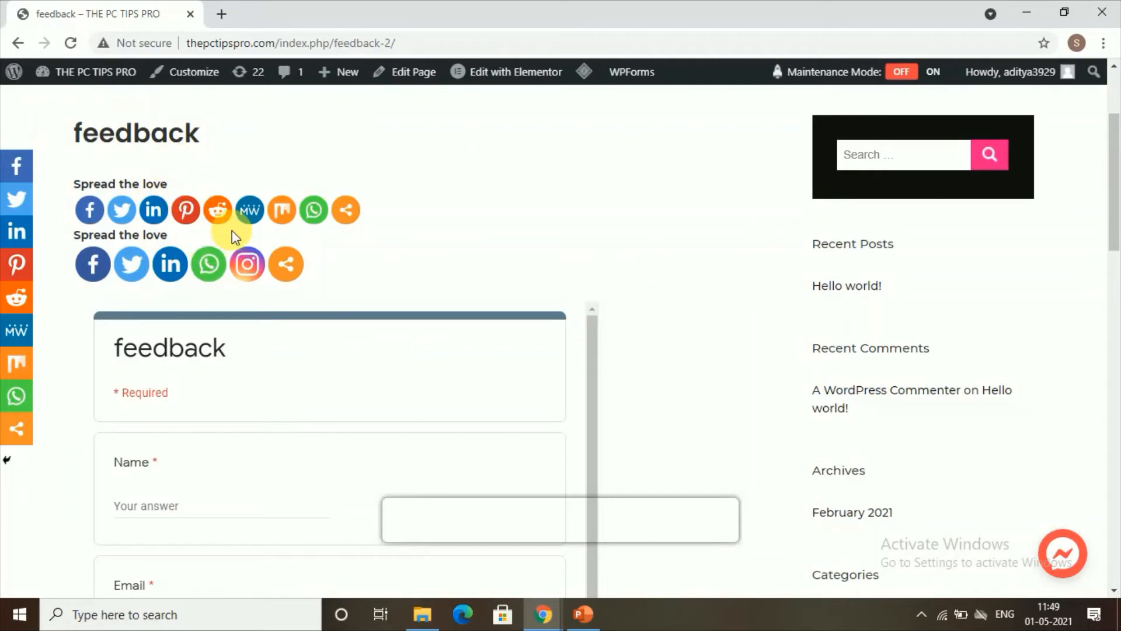
scroll(294, 346, "down", 1)
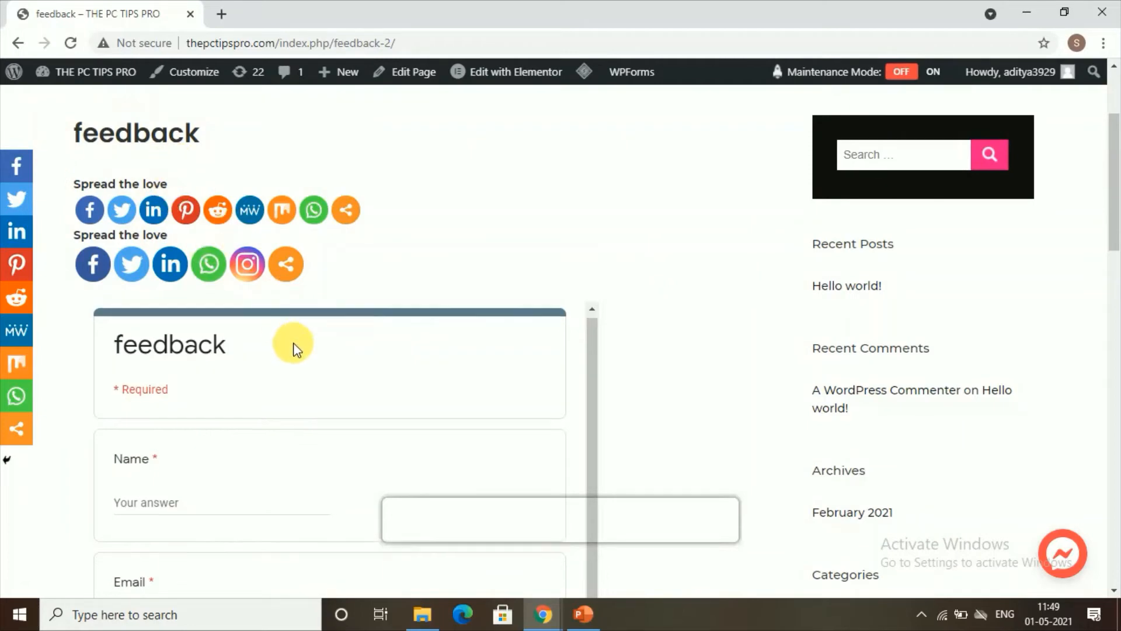
scroll(677, 295, "down", 4)
scroll(278, 348, "up", 1)
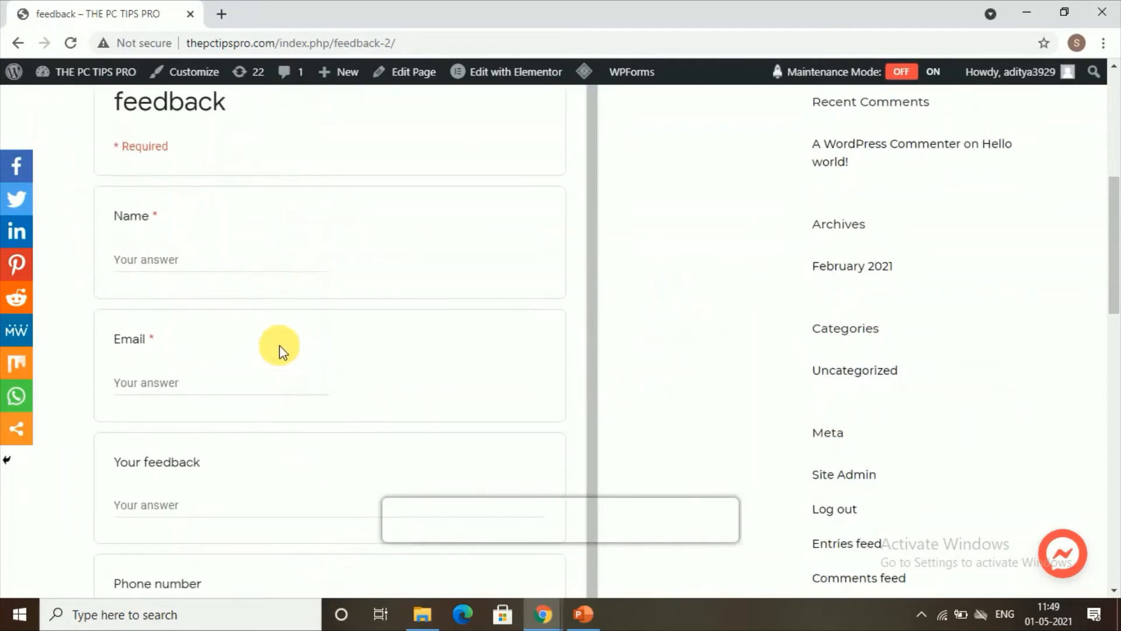
scroll(280, 345, "up", 4)
scroll(285, 331, "down", 6)
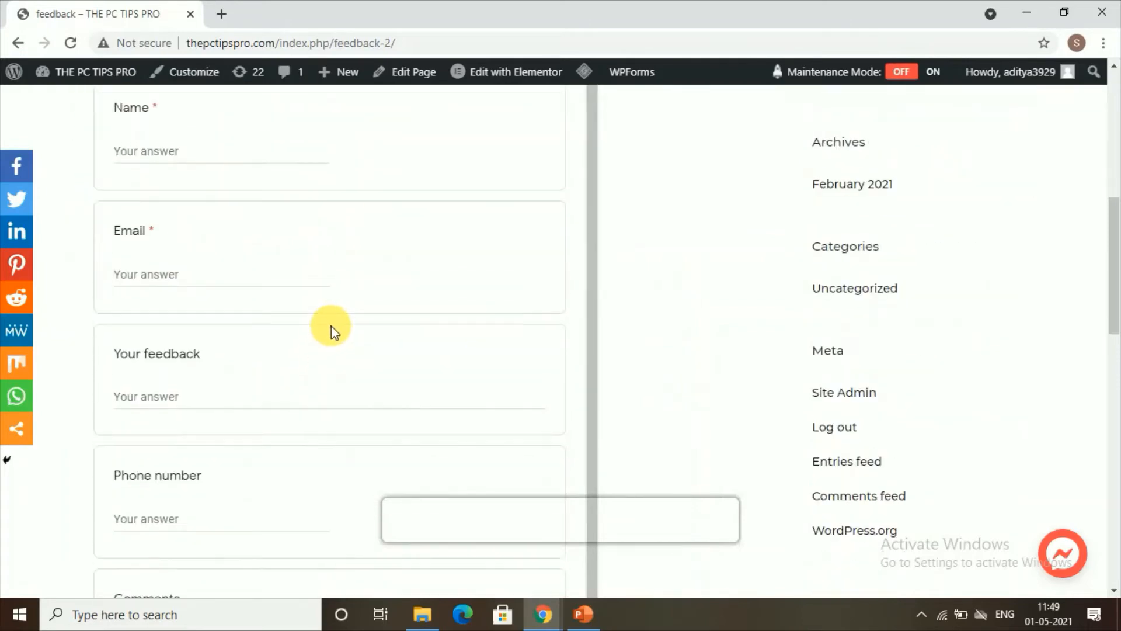
scroll(332, 326, "up", 1)
scroll(409, 329, "down", 1)
scroll(499, 326, "up", 1)
scroll(709, 303, "up", 3)
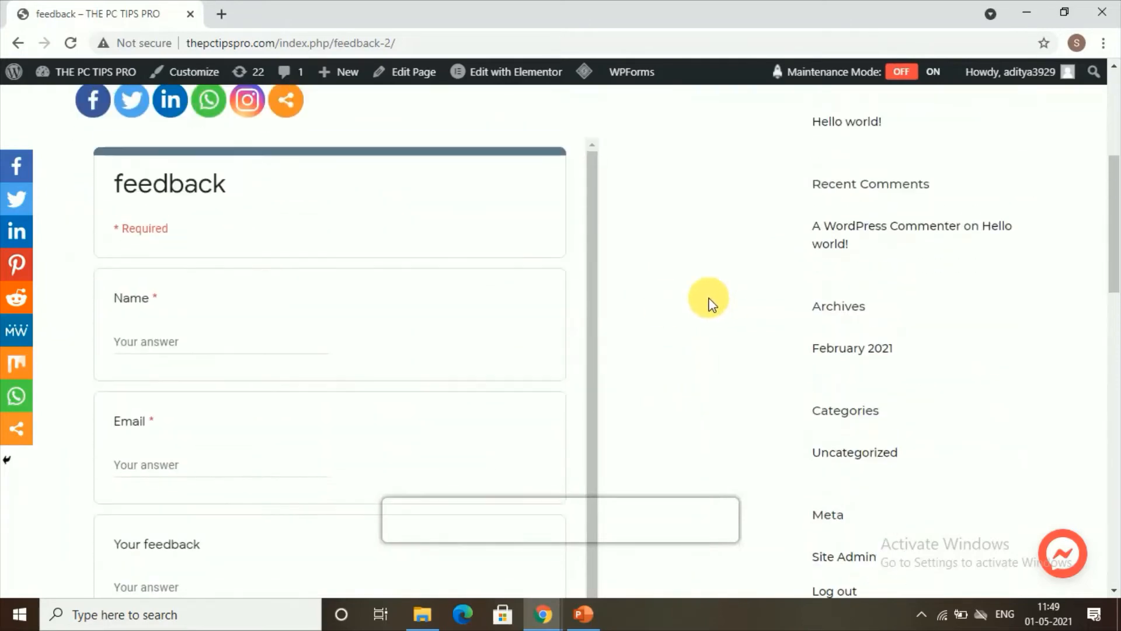
scroll(590, 233, "down", 1)
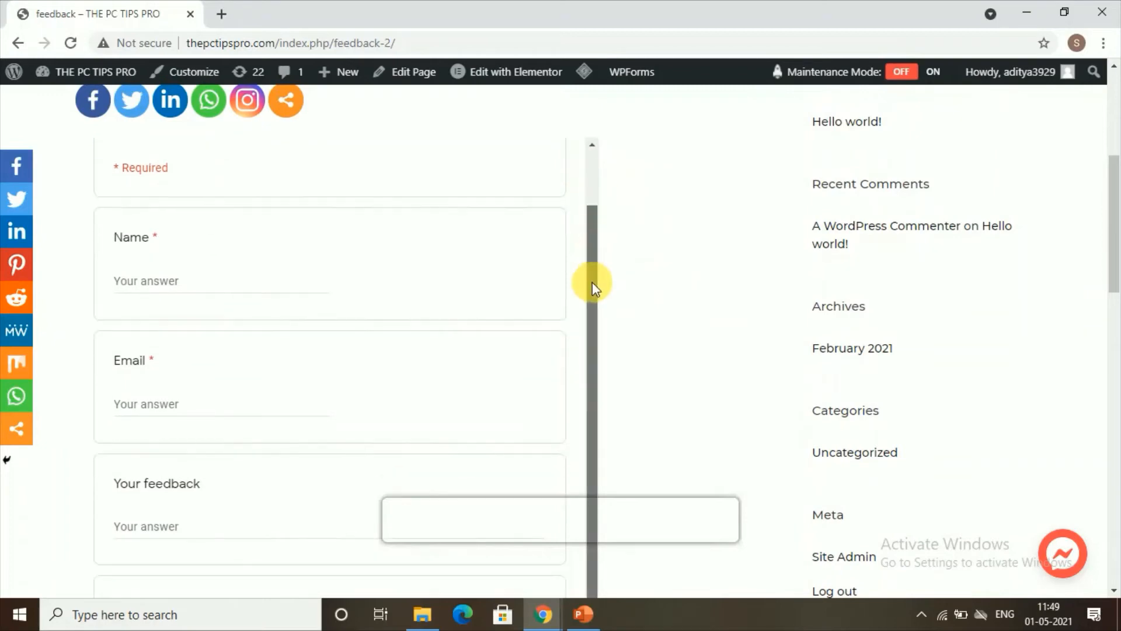
left_click_drag(584, 303, 599, 176)
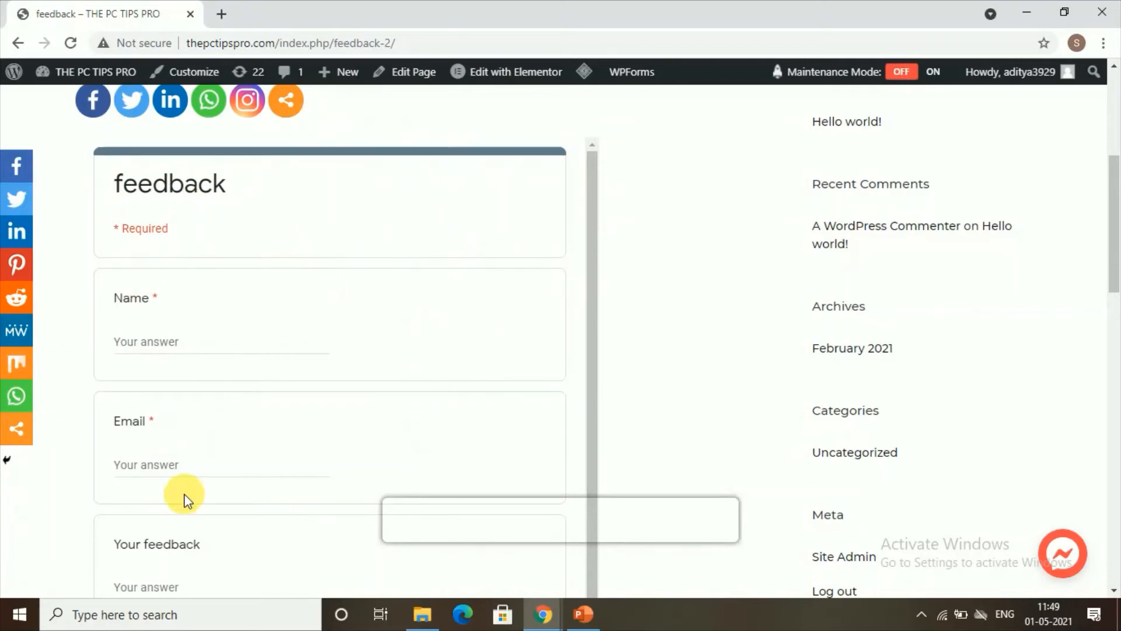
left_click_drag(594, 218, 601, 264)
scroll(628, 188, "down", 3)
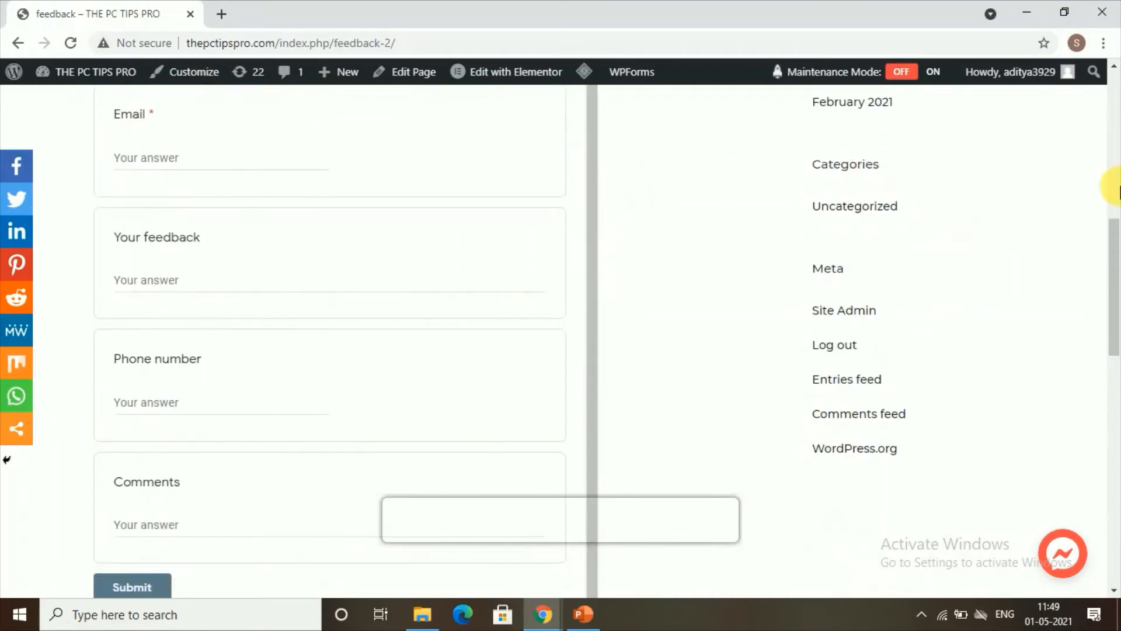
left_click_drag(1116, 191, 1112, 90)
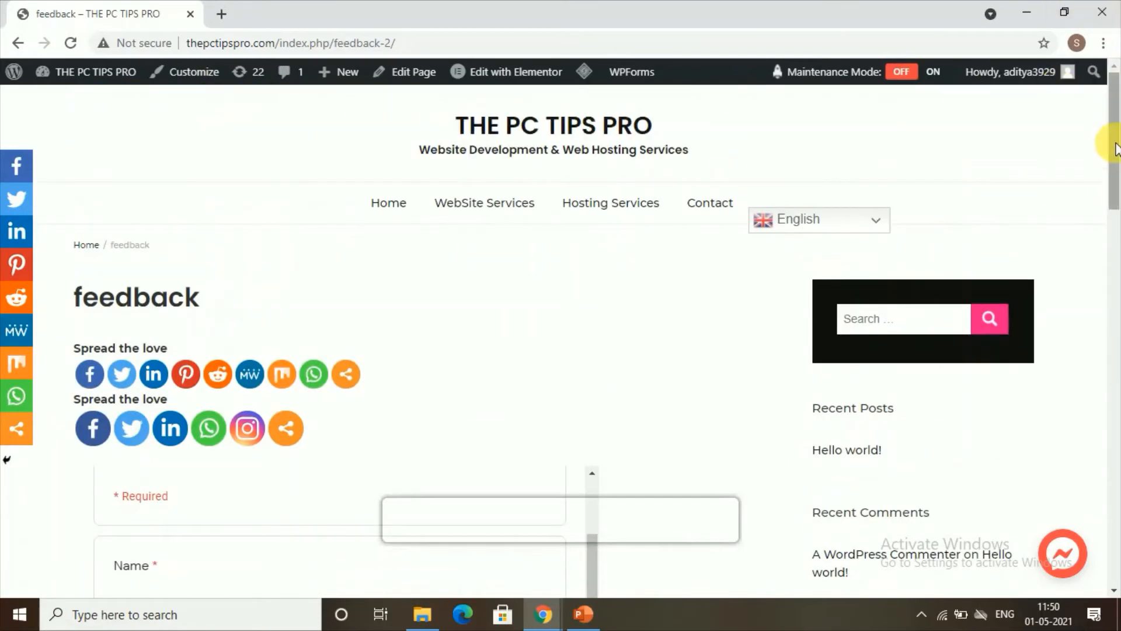
left_click_drag(1108, 132, 1105, 289)
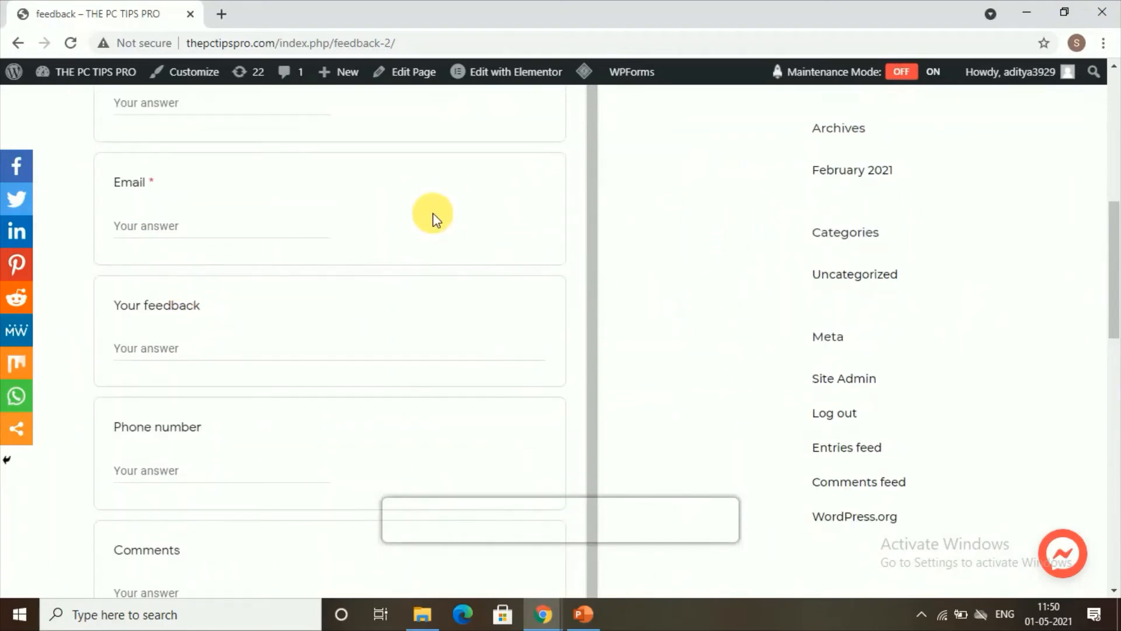
scroll(587, 166, "up", 10)
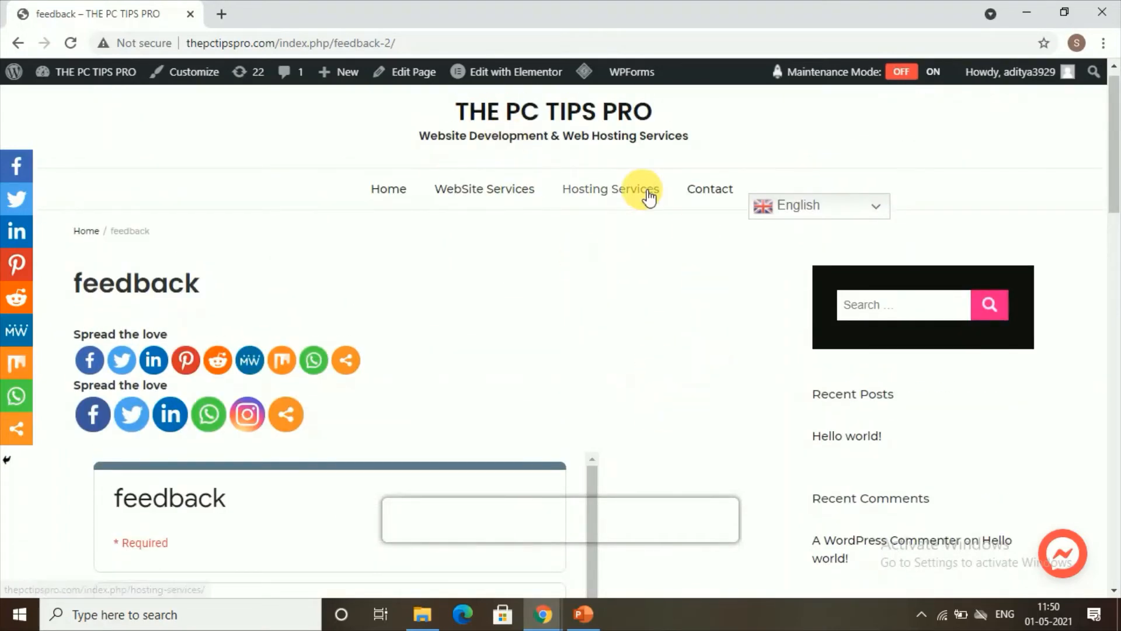
left_click(17, 44)
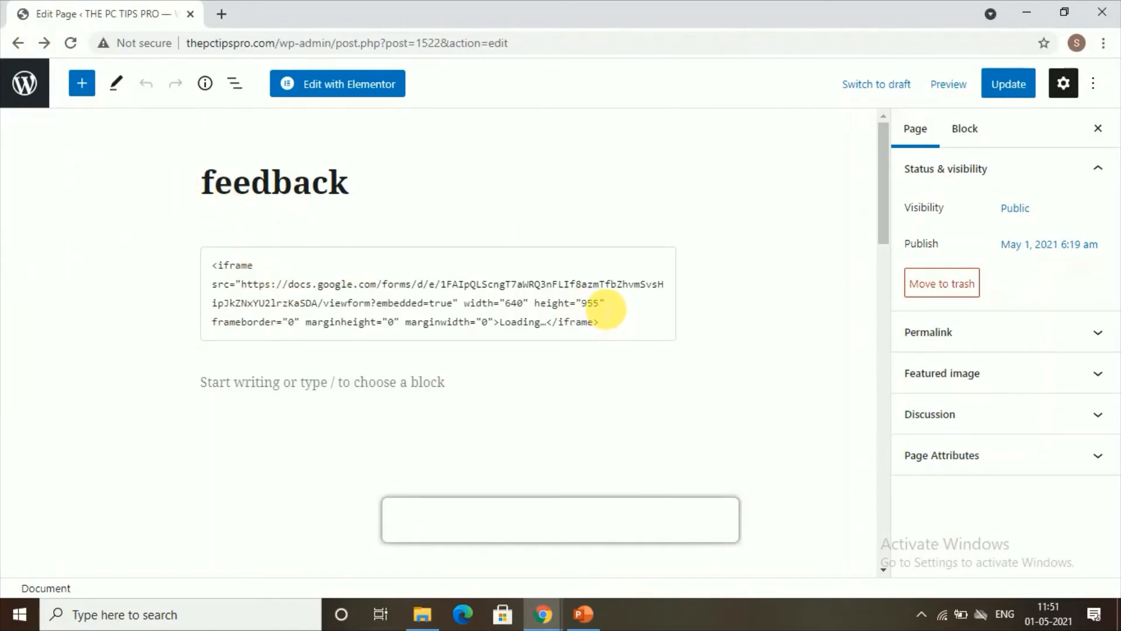
Change the iframe height from 955 to 1200, update the page, and reopen the live page
left_click(605, 308)
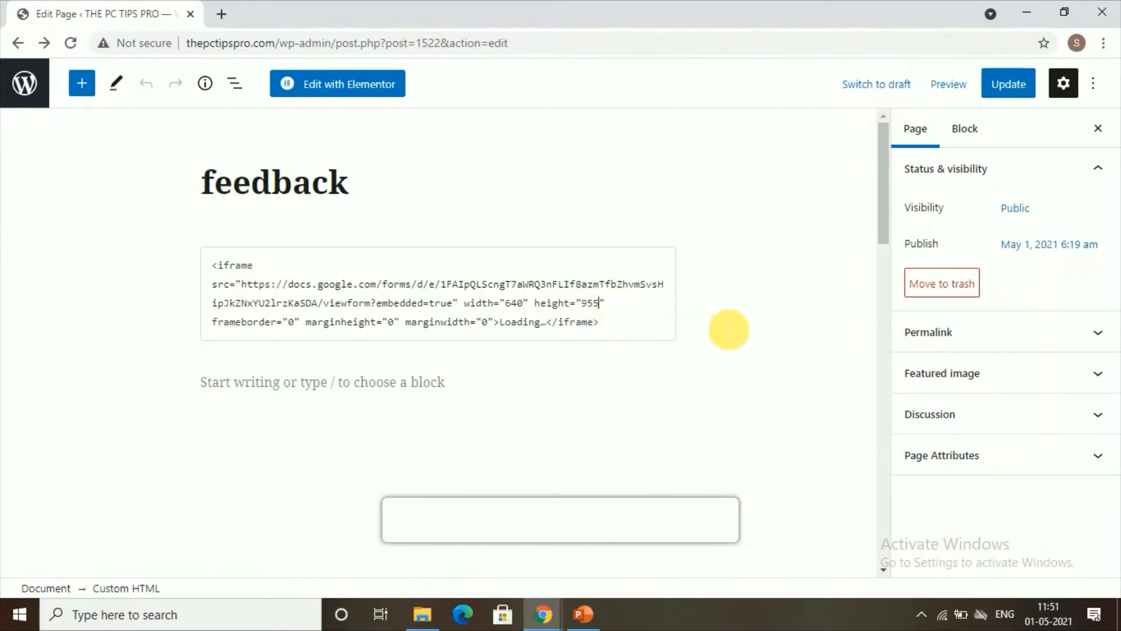
key("BackSpace")
key("BackSpace")
key("BackSpace")
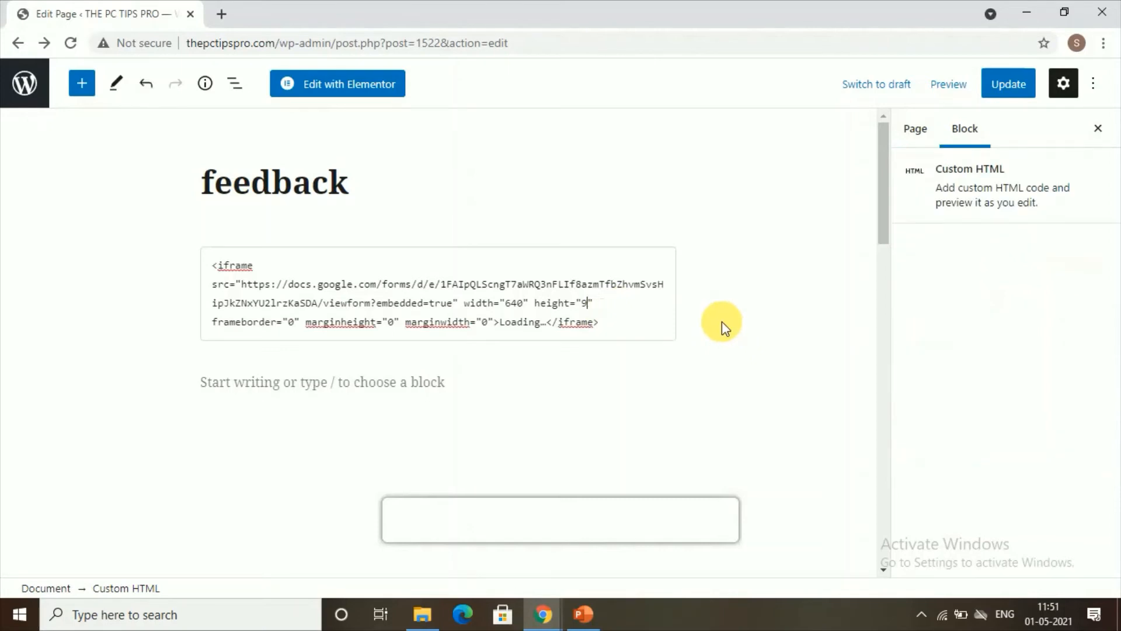
type("1200")
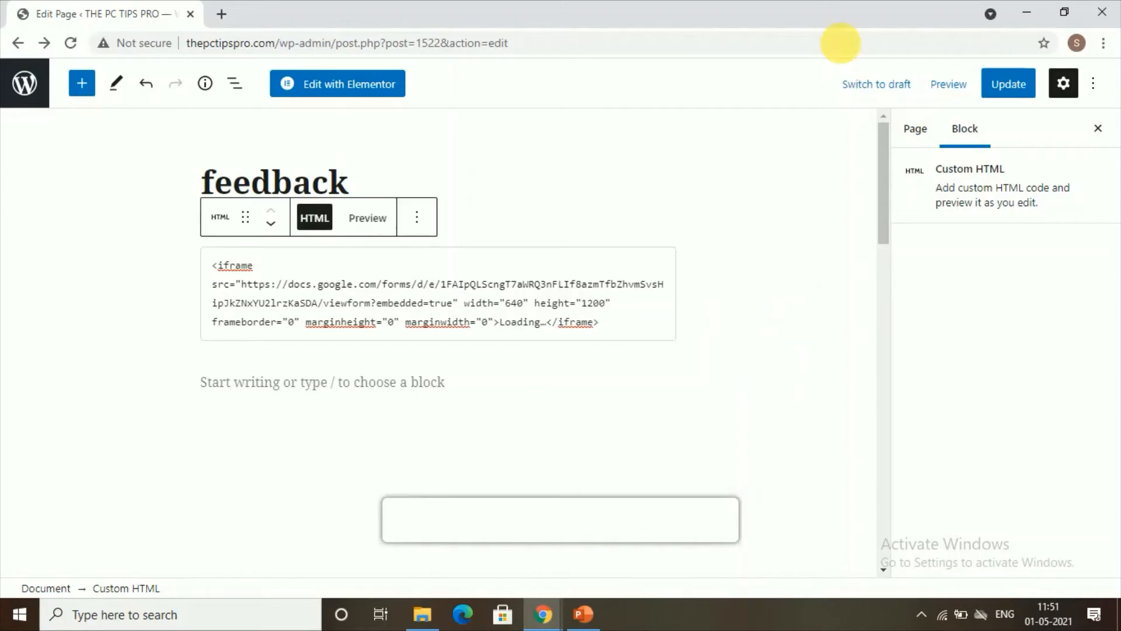
left_click(1007, 92)
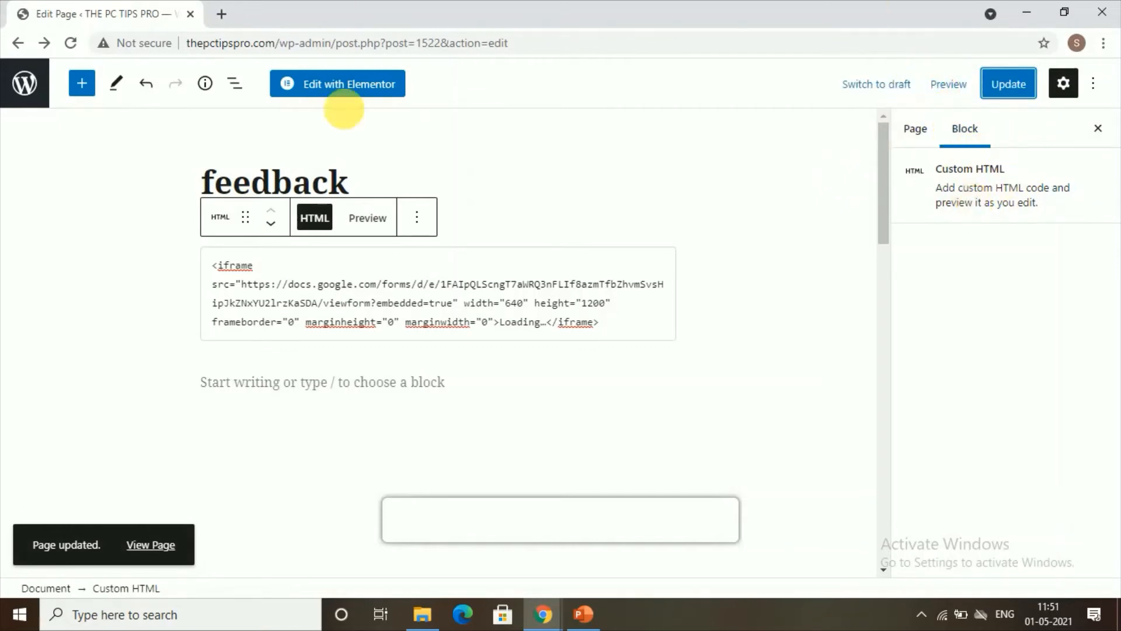
left_click(48, 43)
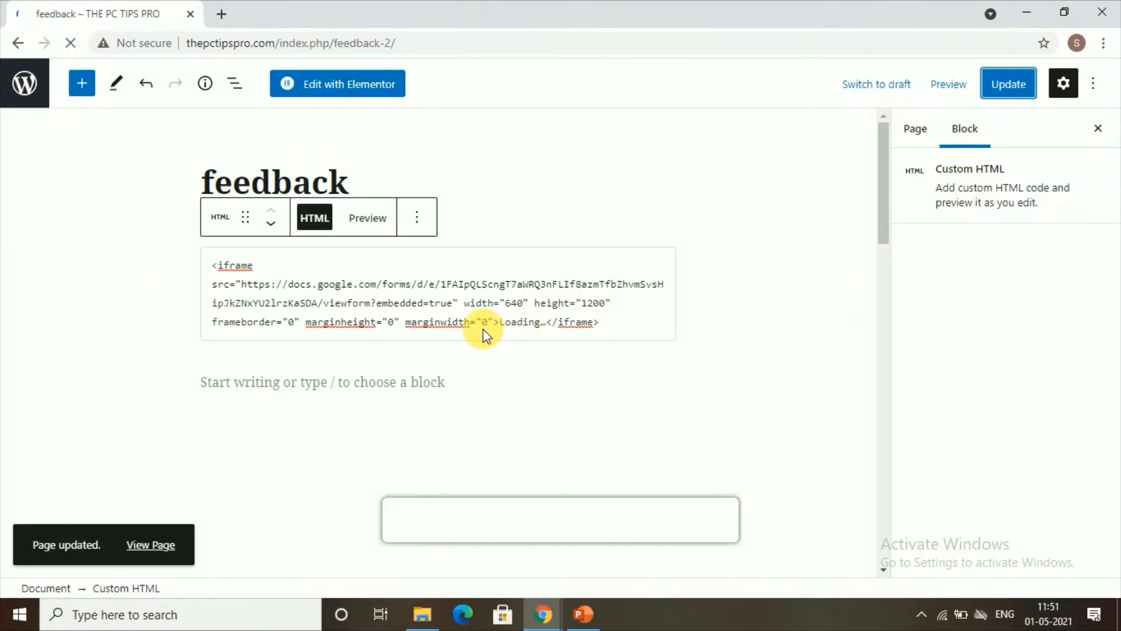
Scroll the live embedded form down to Submit and back, then click into the Name field
scroll(447, 343, "down", 4)
scroll(447, 345, "down", 1)
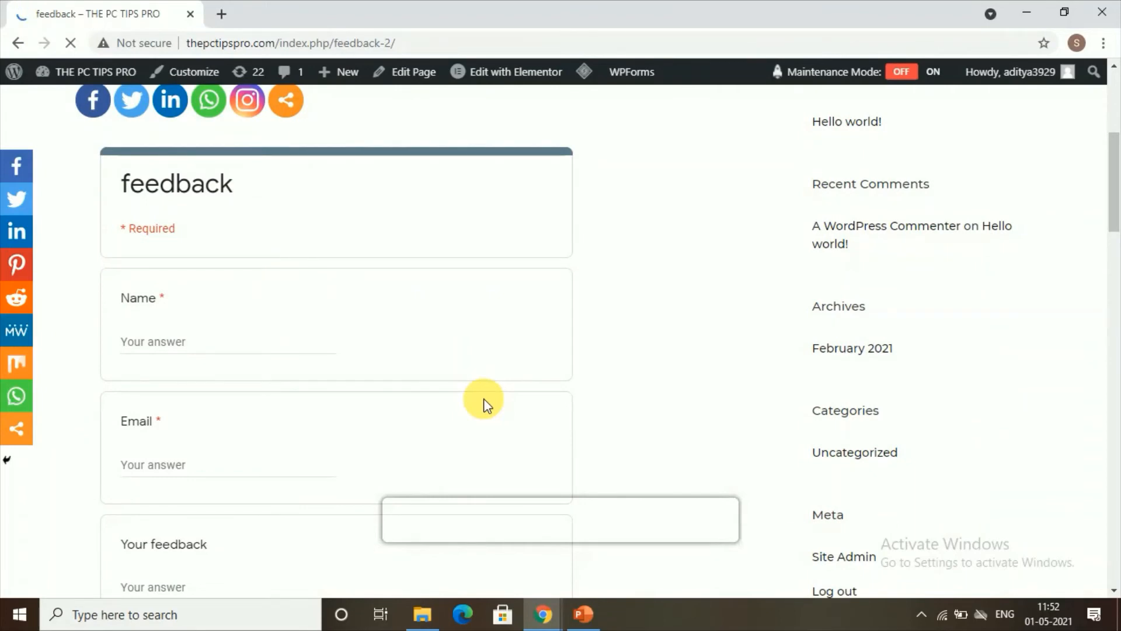
scroll(458, 300, "down", 4)
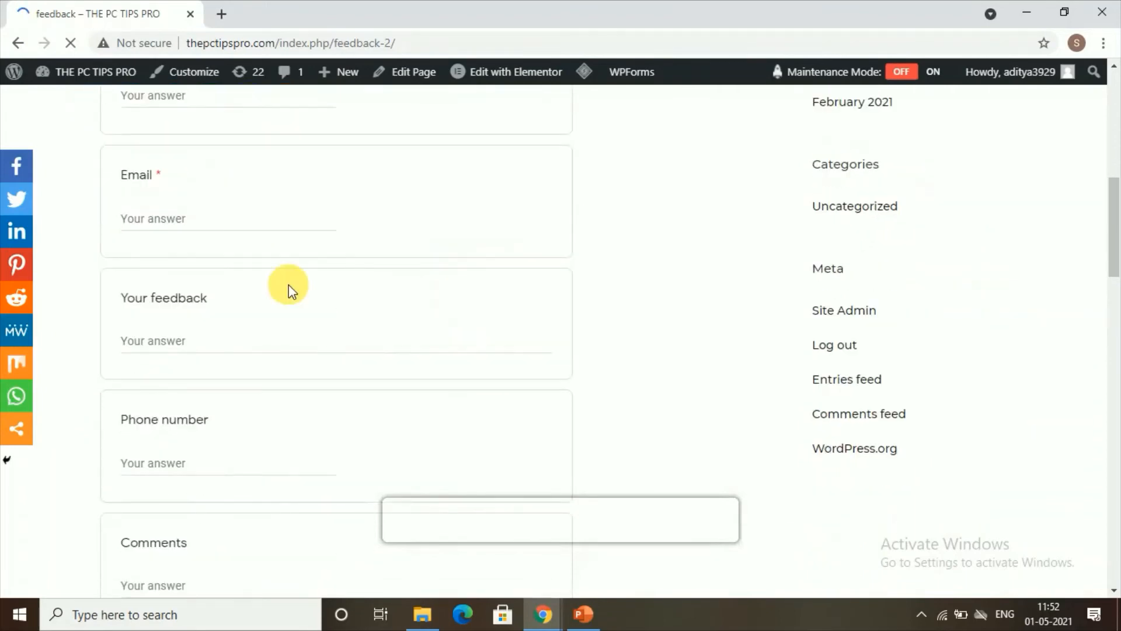
scroll(365, 338, "down", 3)
scroll(372, 365, "down", 3)
scroll(327, 449, "up", 3)
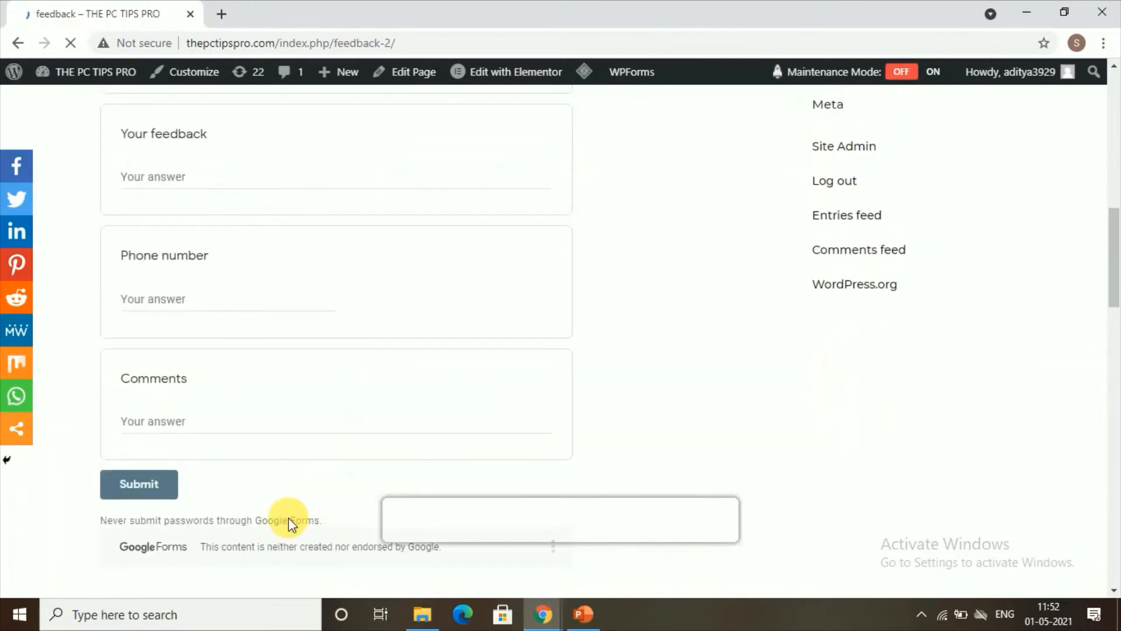
scroll(113, 350, "up", 9)
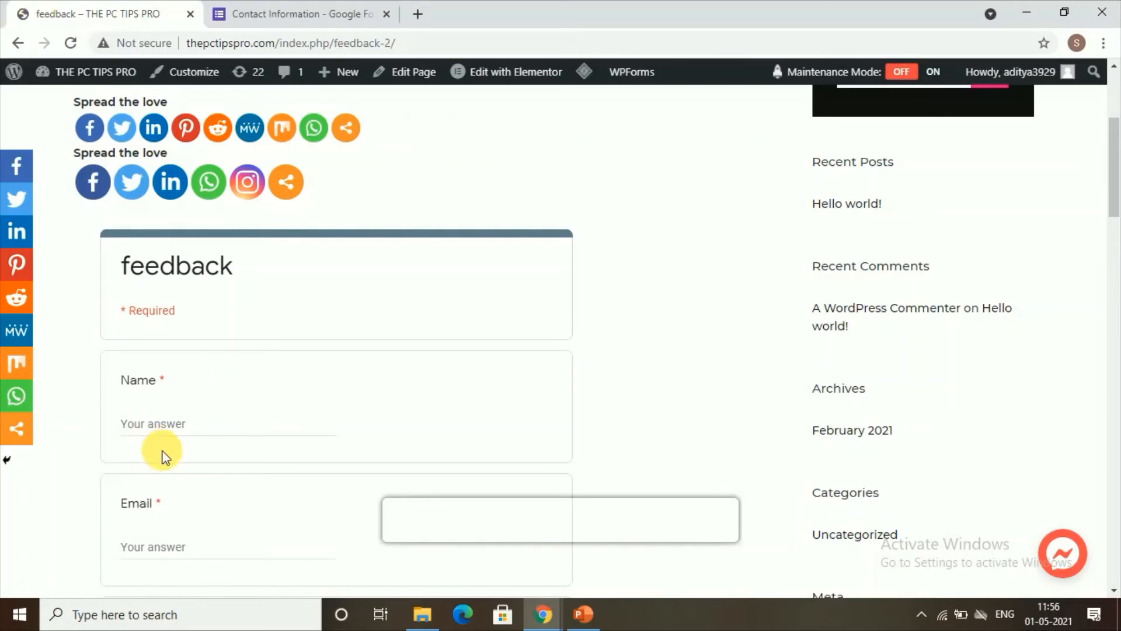
left_click(163, 426)
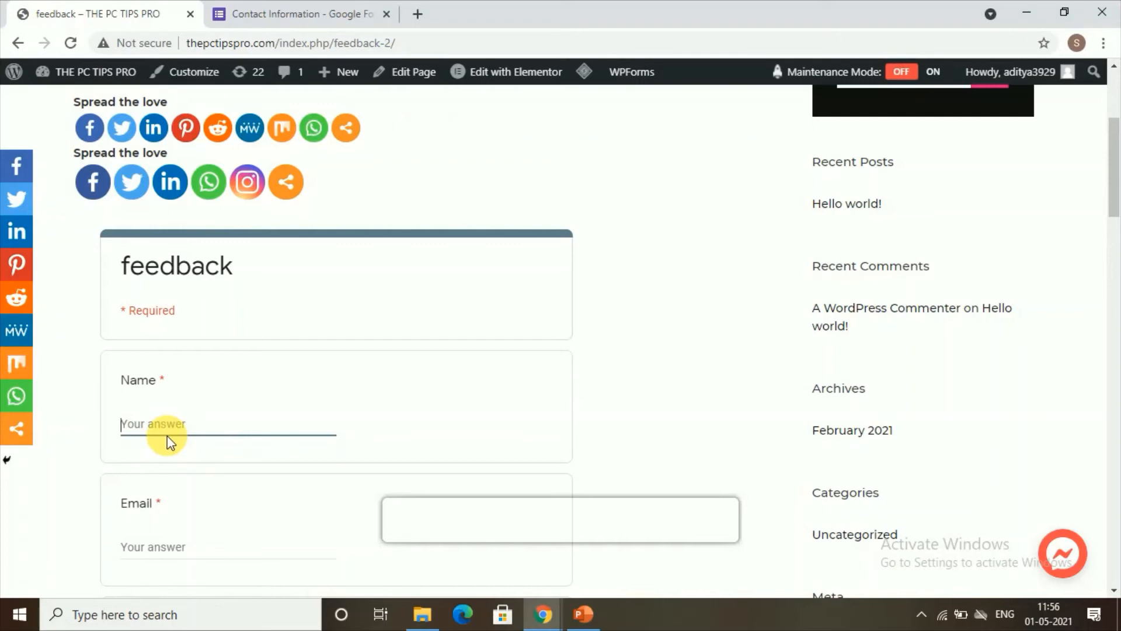
Enter the respondent's name and email address, and 'nice' as the feedback answer
type("ajith")
scroll(167, 435, "down", 3)
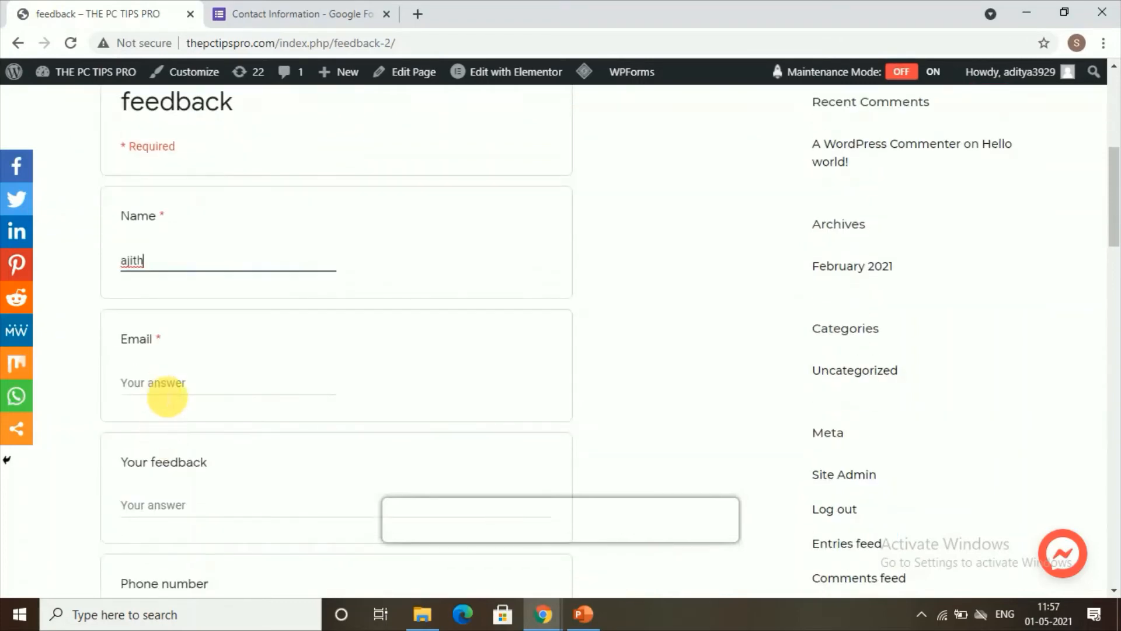
left_click(167, 393)
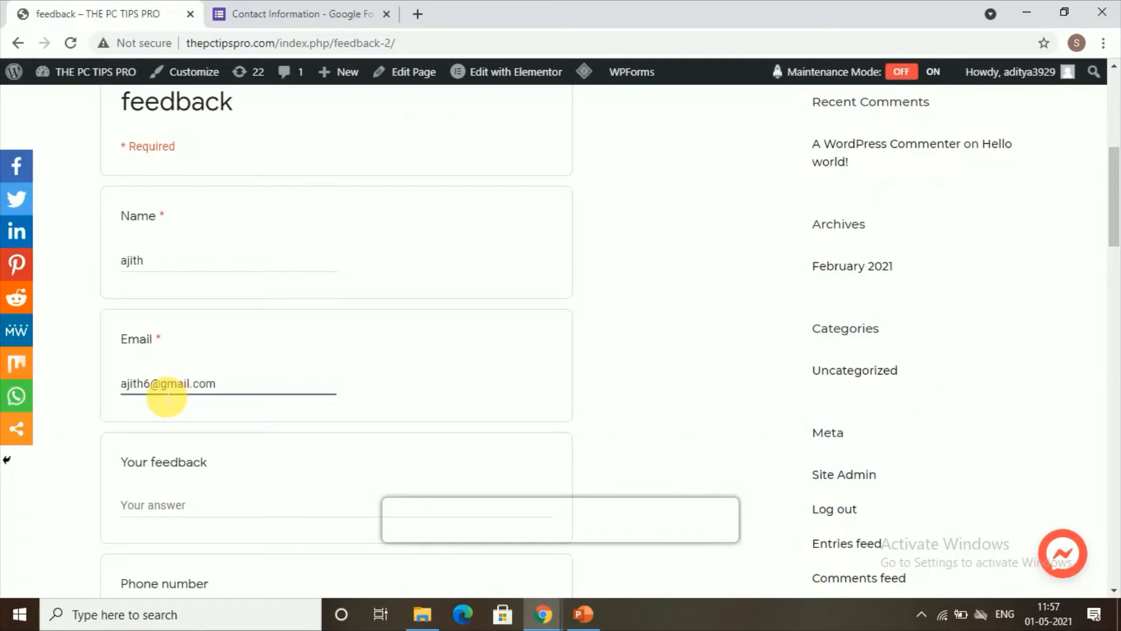
scroll(167, 397, "down", 1)
left_click(163, 429)
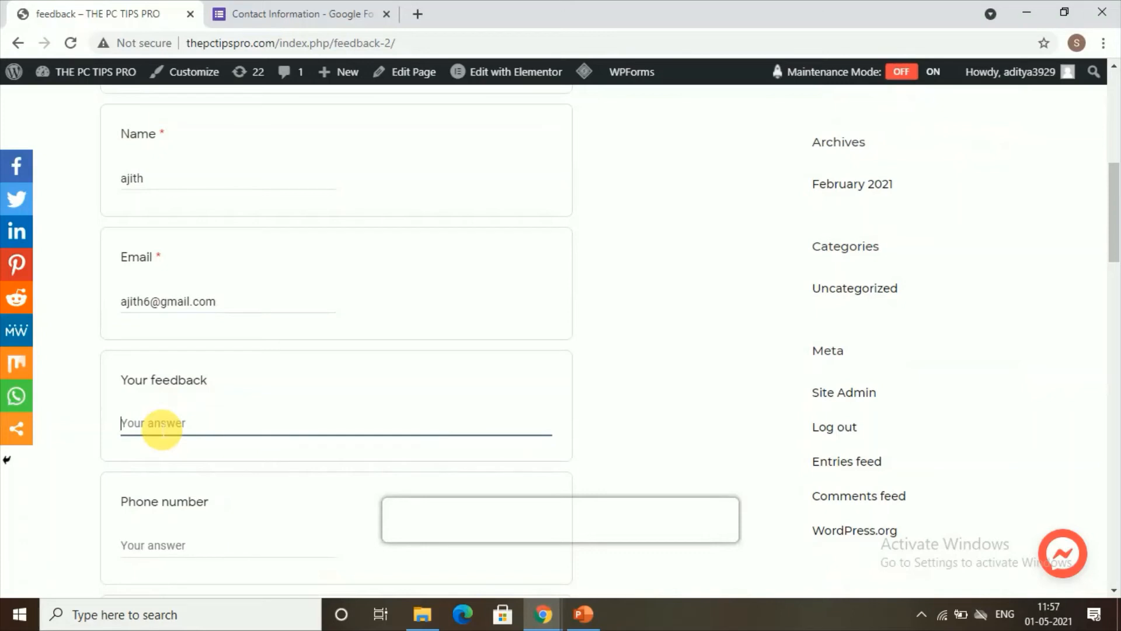
type("nice")
scroll(158, 423, "down", 3)
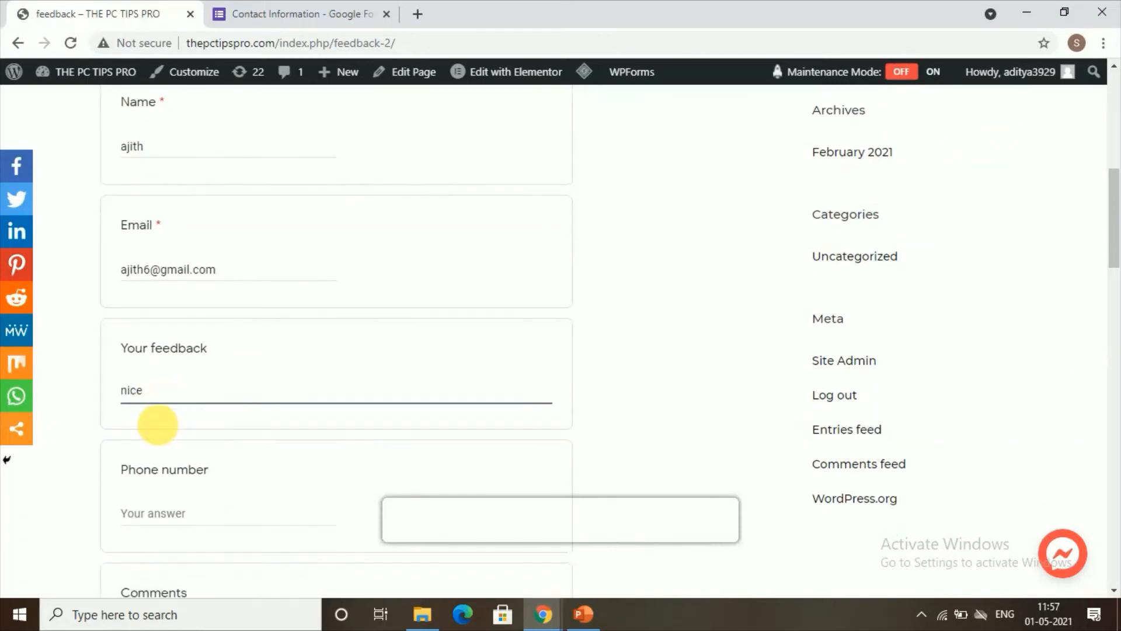
Enter a phone number and 'good' in Comments, then submit the test response
left_click(172, 307)
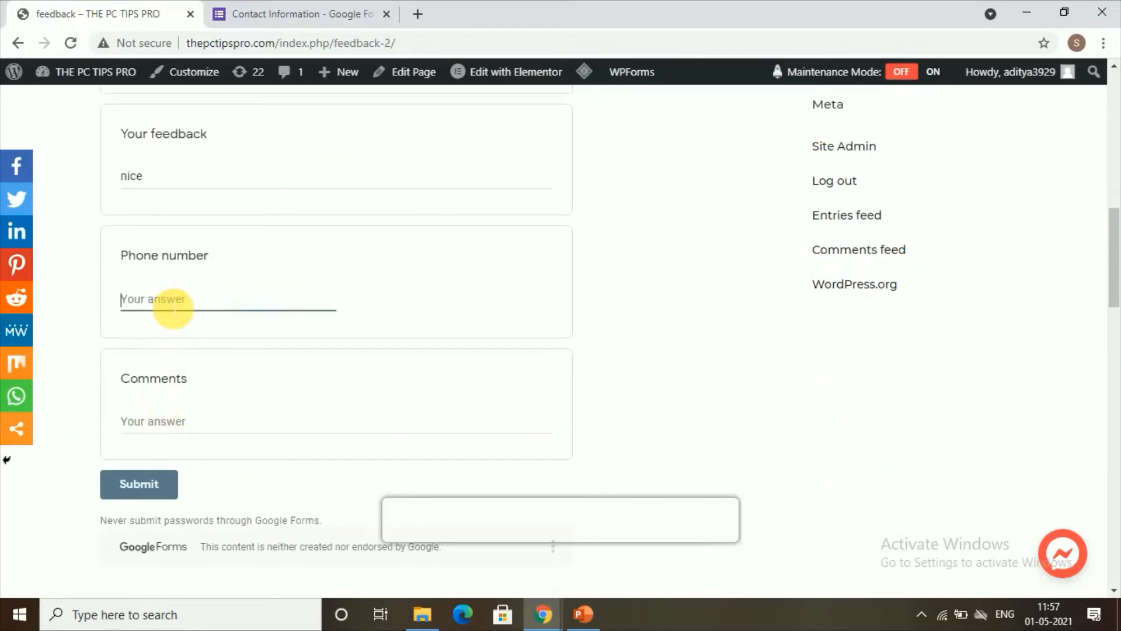
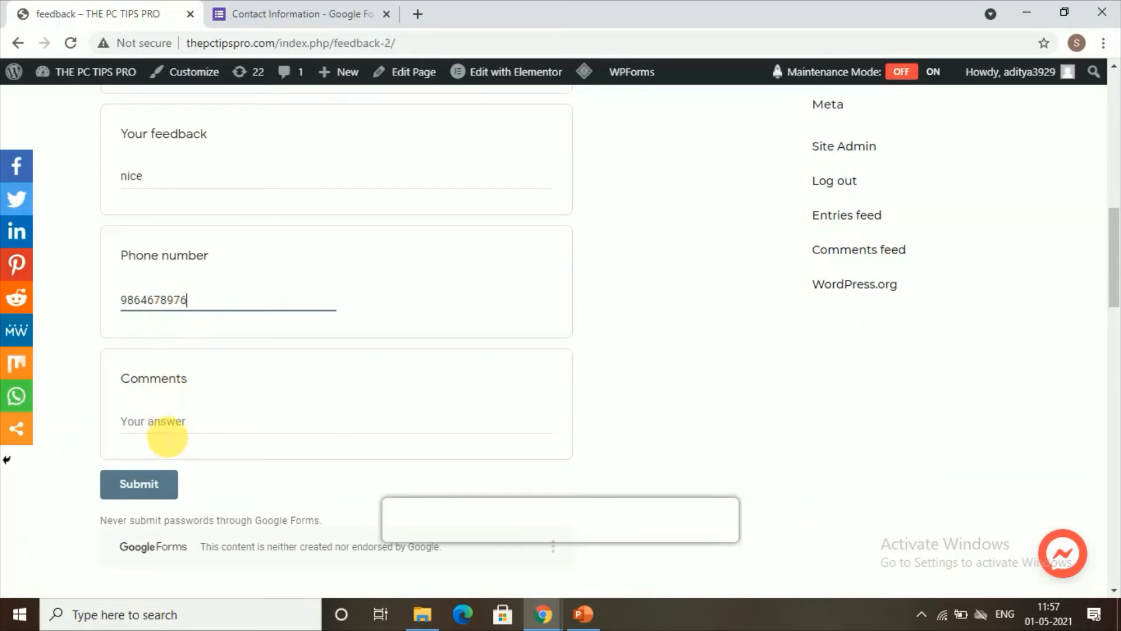
left_click(166, 425)
type("h")
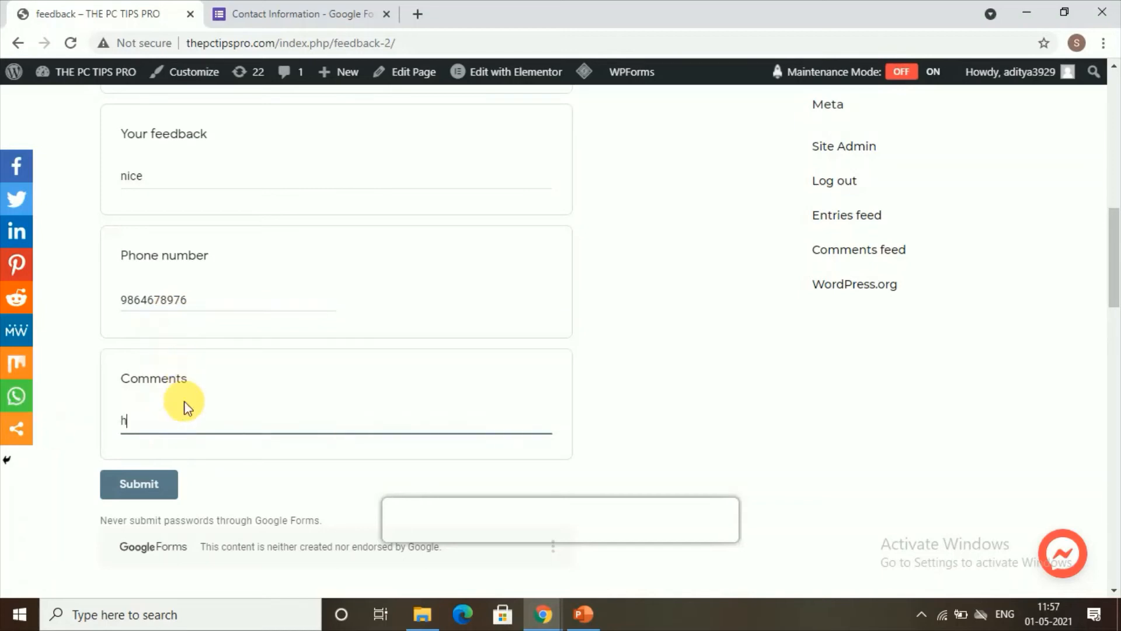
key("BackSpace")
type("good")
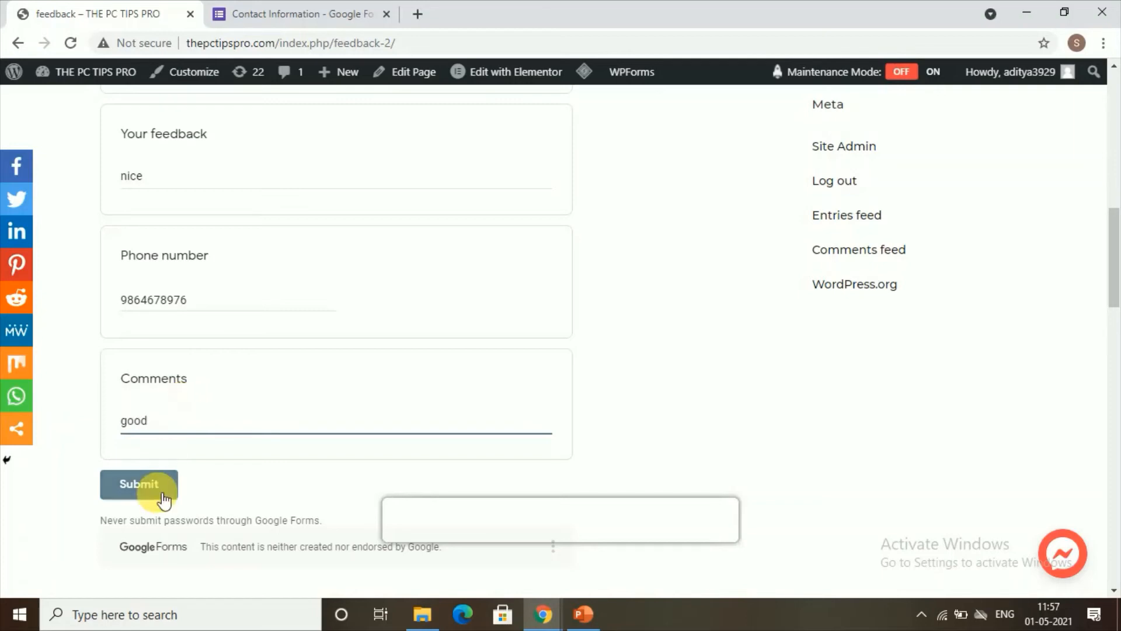
left_click(156, 490)
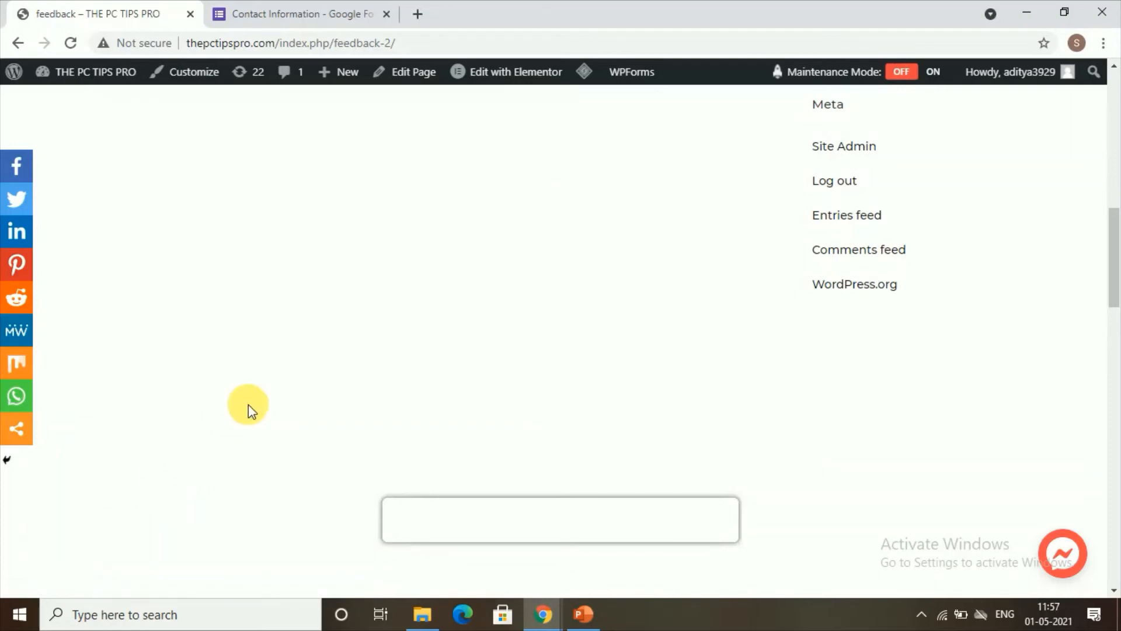
scroll(269, 378, "up", 8)
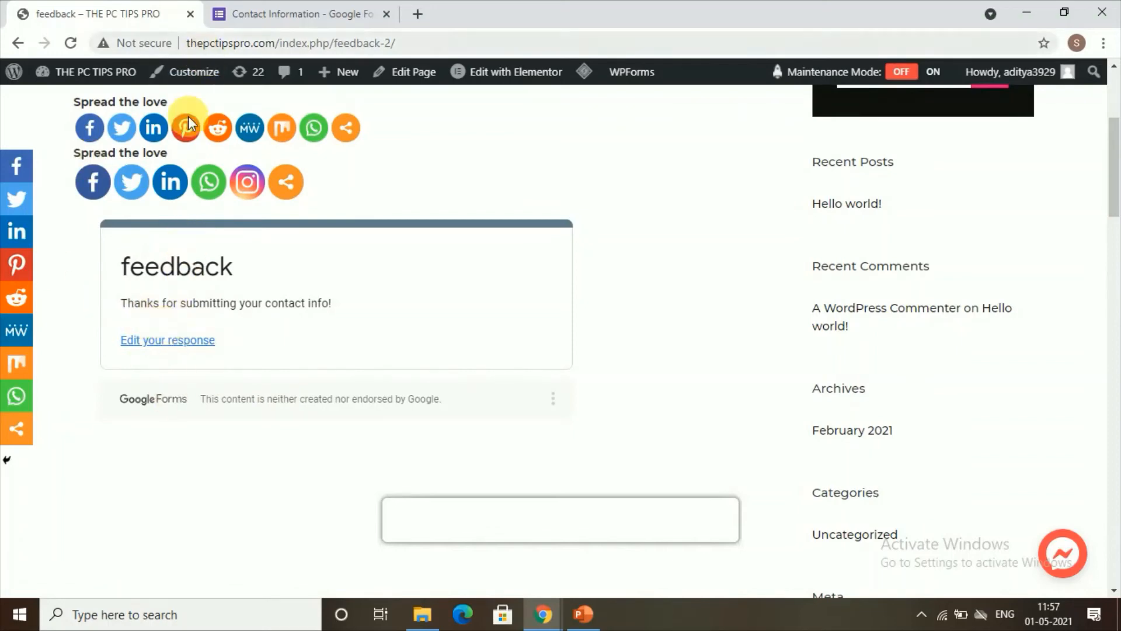
Review the single test response on the Responses tab and open the spreadsheet destination dialog
left_click(275, 18)
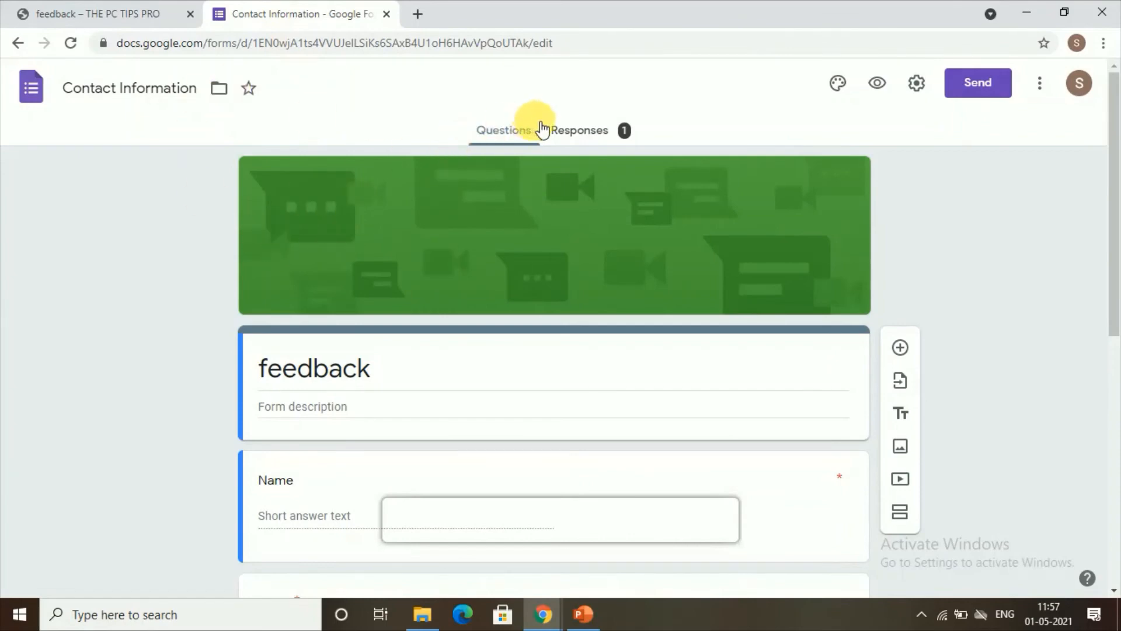
left_click(580, 130)
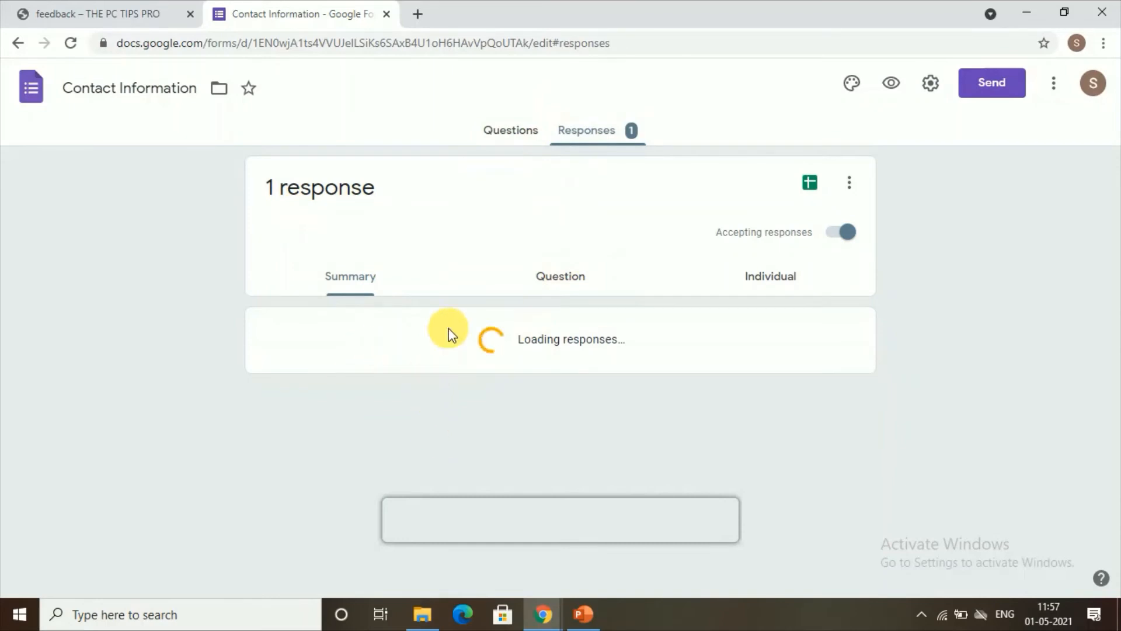
scroll(370, 376, "down", 8)
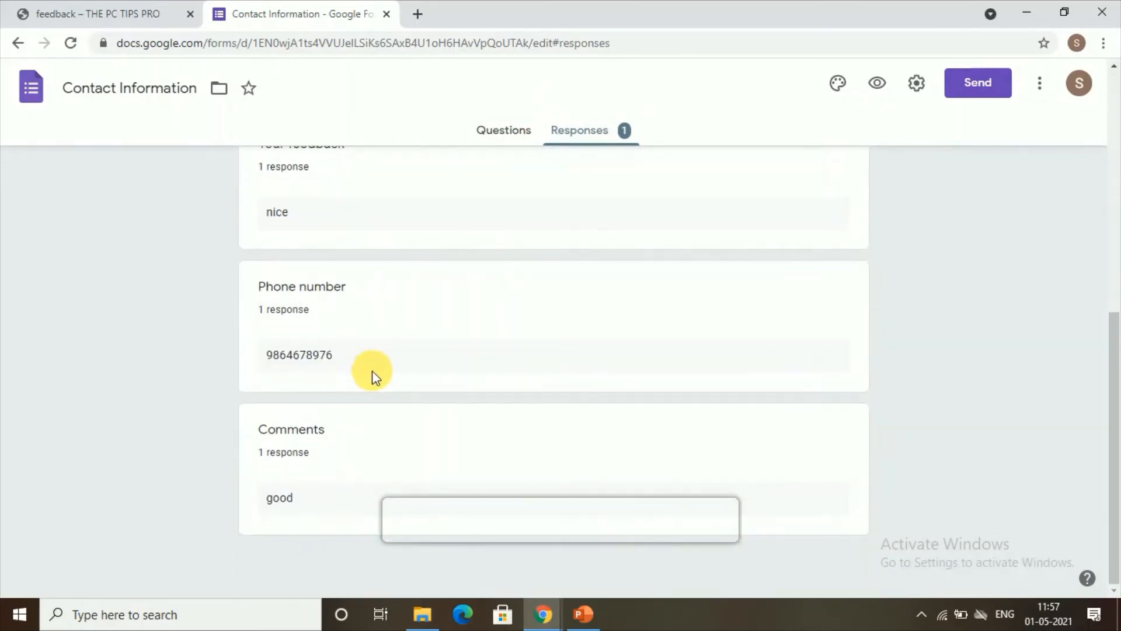
scroll(373, 371, "up", 8)
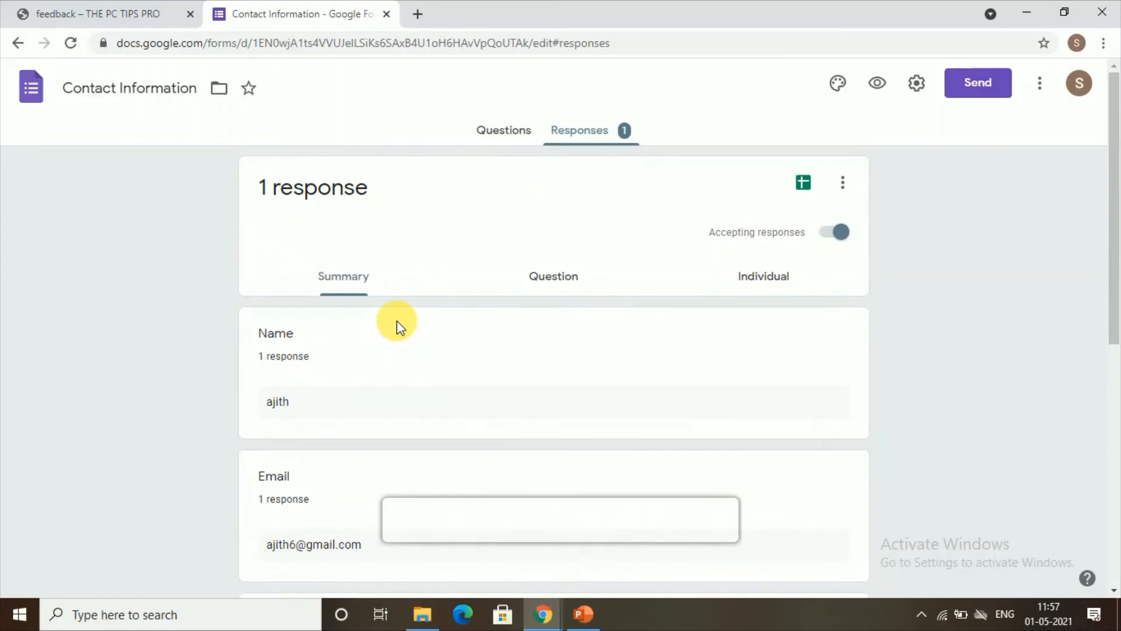
left_click(804, 182)
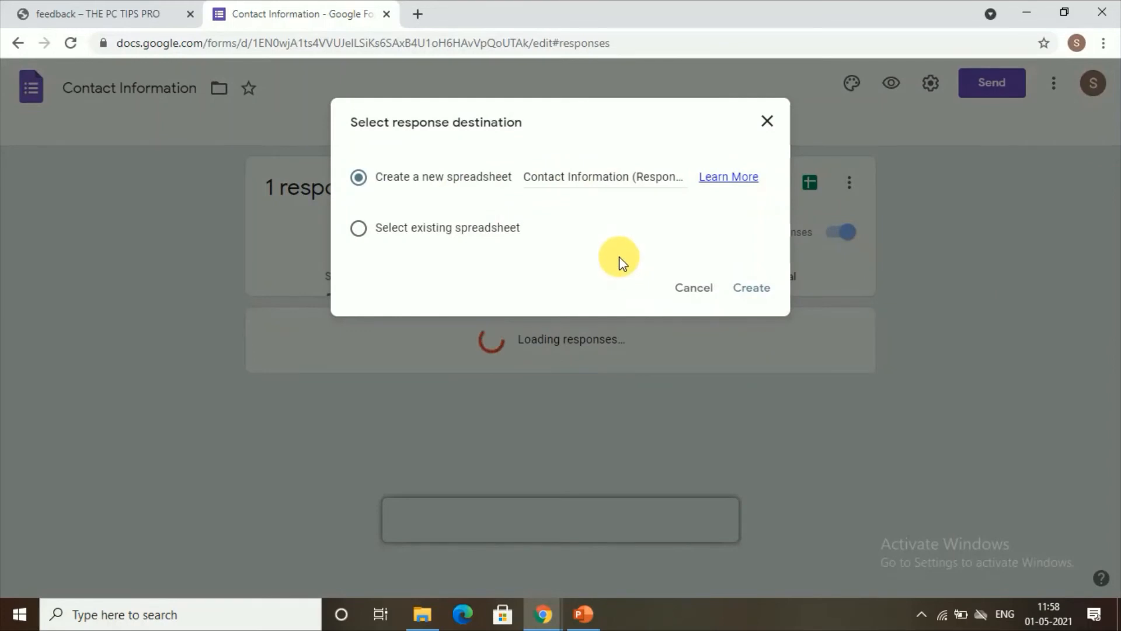
Create the new 'Contact Information (Responses)' spreadsheet and return to the form's responses page
left_click(754, 289)
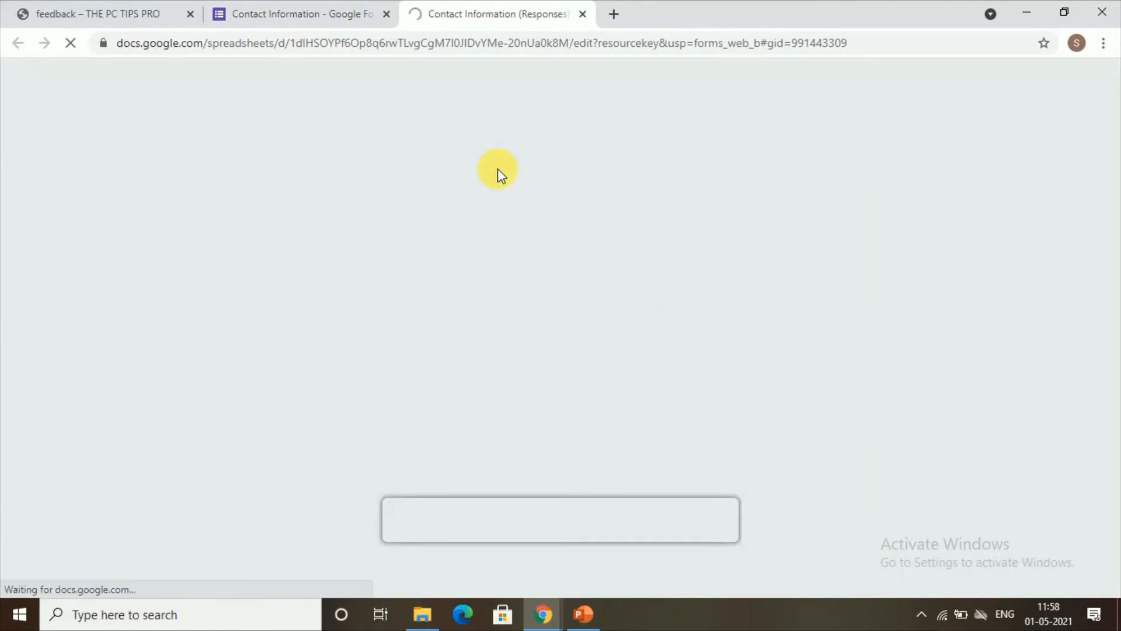
left_click(303, 12)
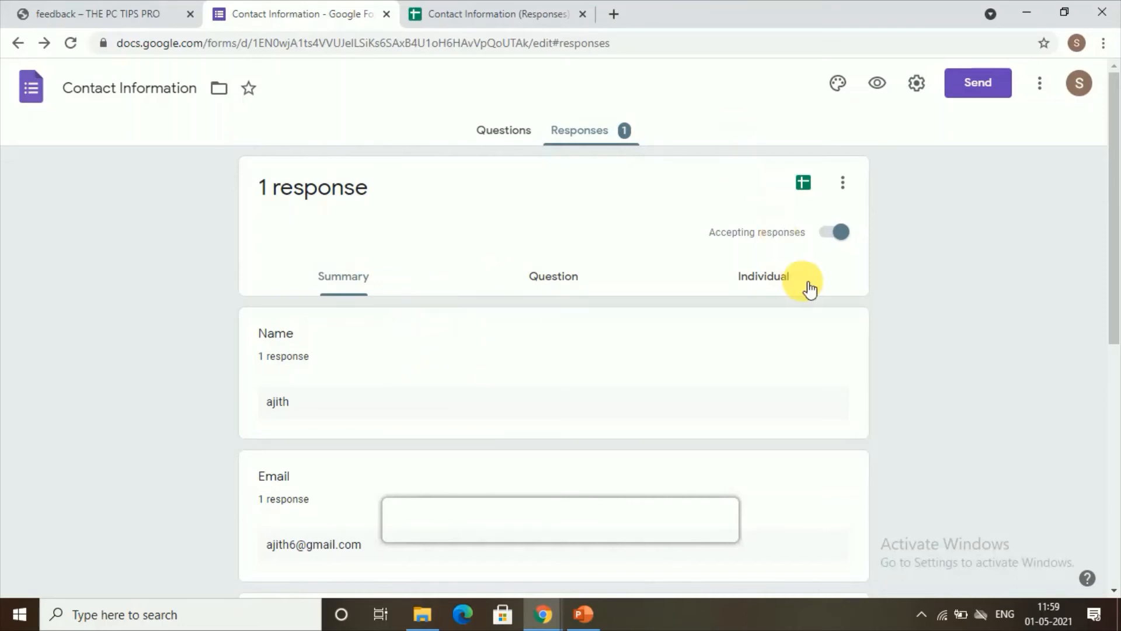
left_click(1040, 84)
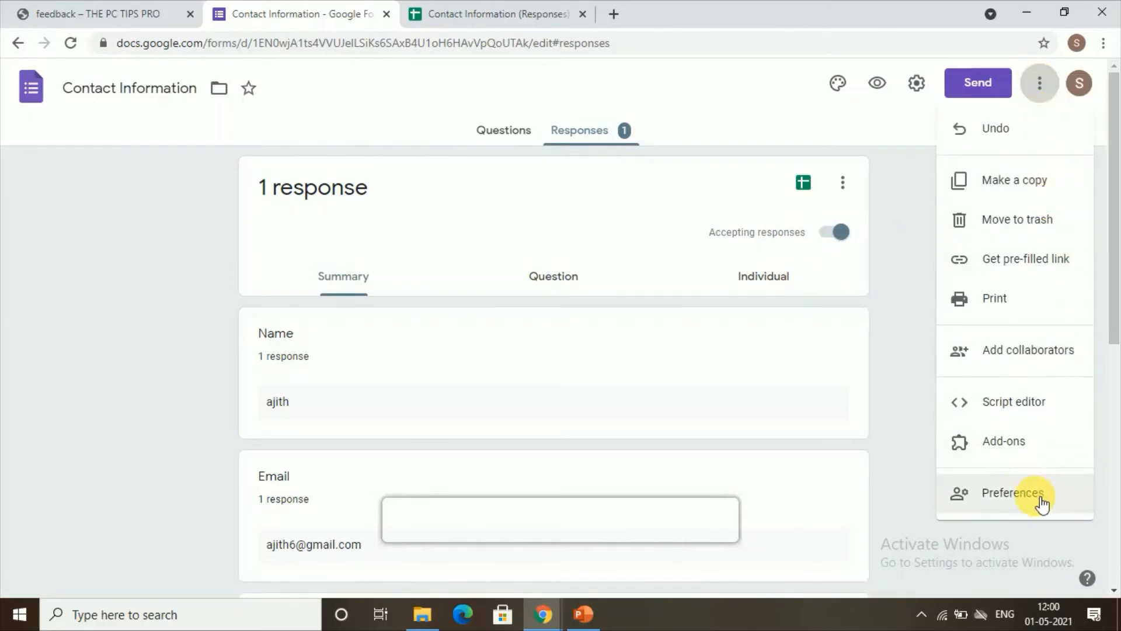
Search the Workspace Marketplace for 'email n' and install Email Notifications for Google Forms
left_click(1030, 443)
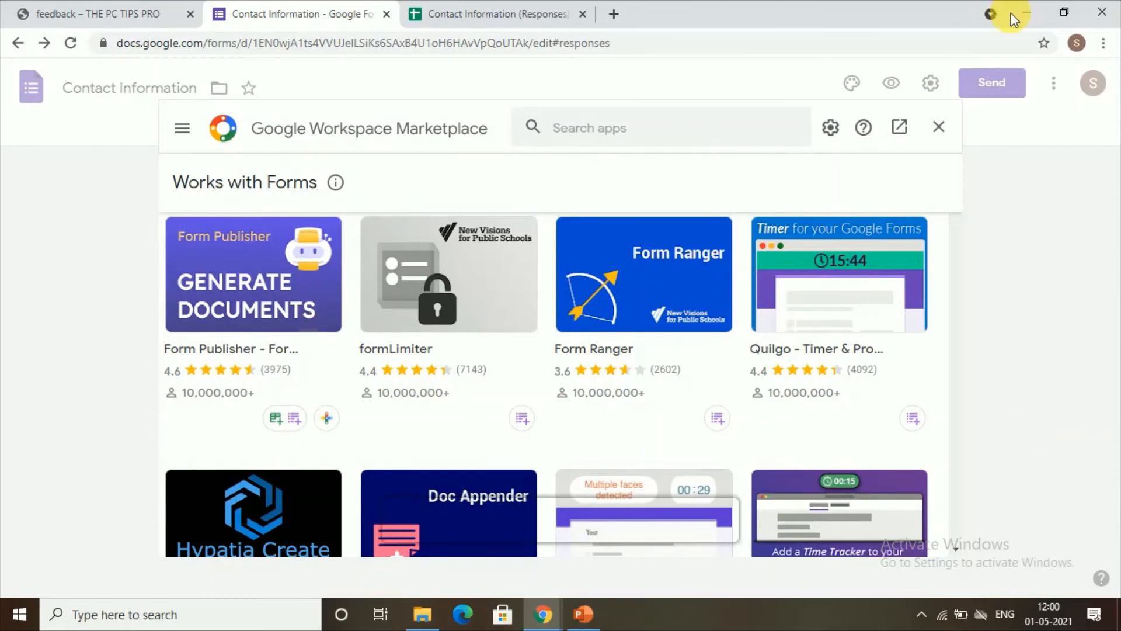
left_click(614, 137)
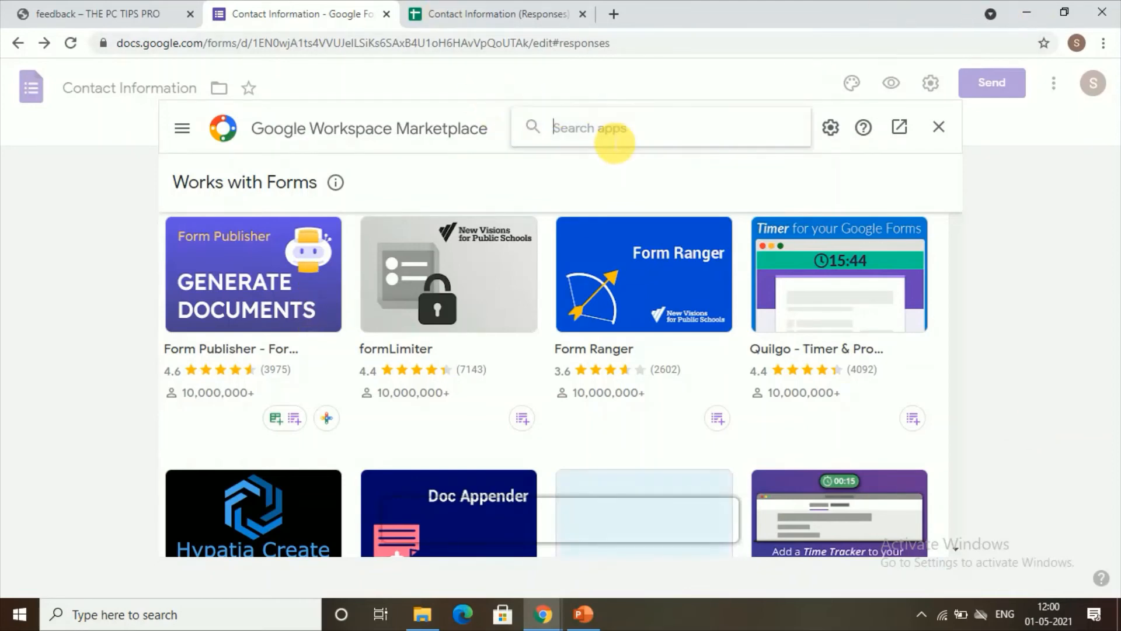
type("email n")
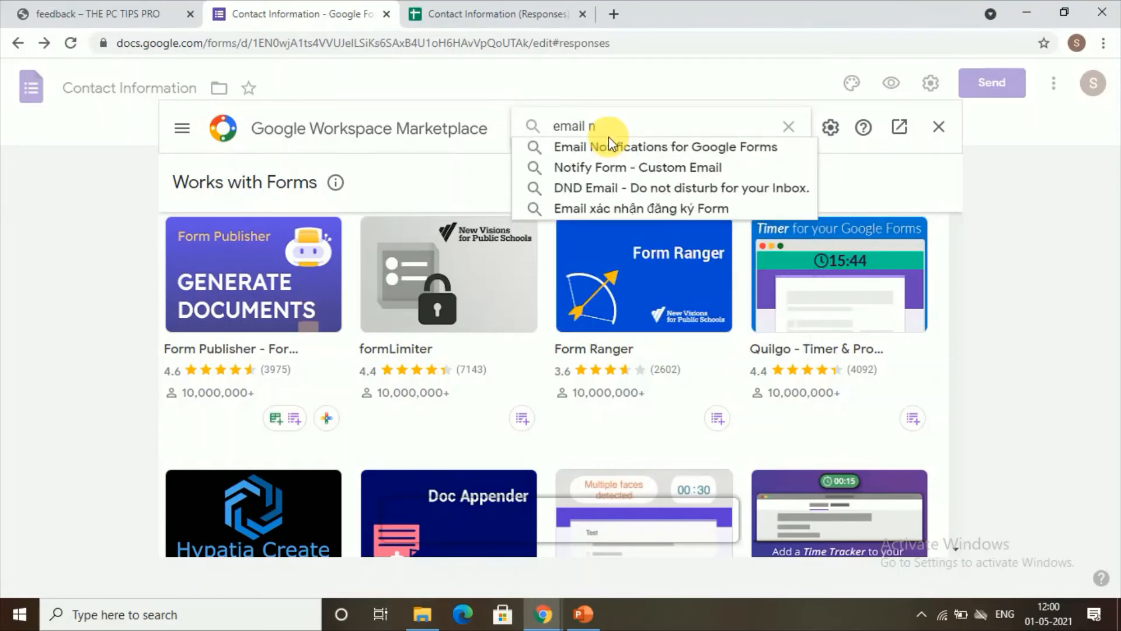
left_click(608, 148)
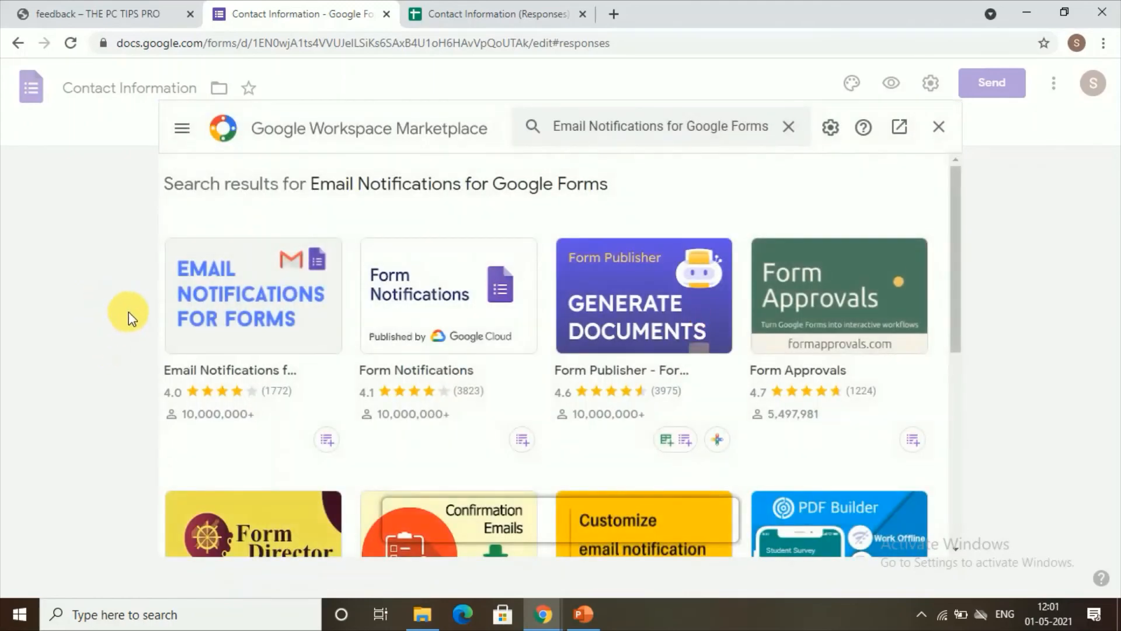
left_click(249, 309)
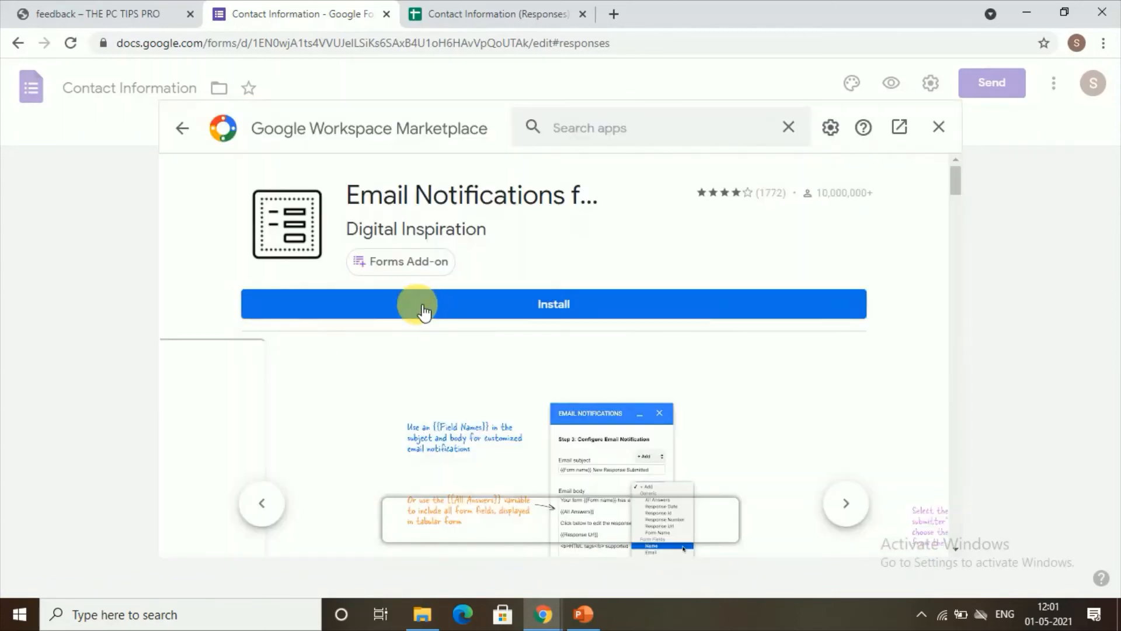
left_click(424, 313)
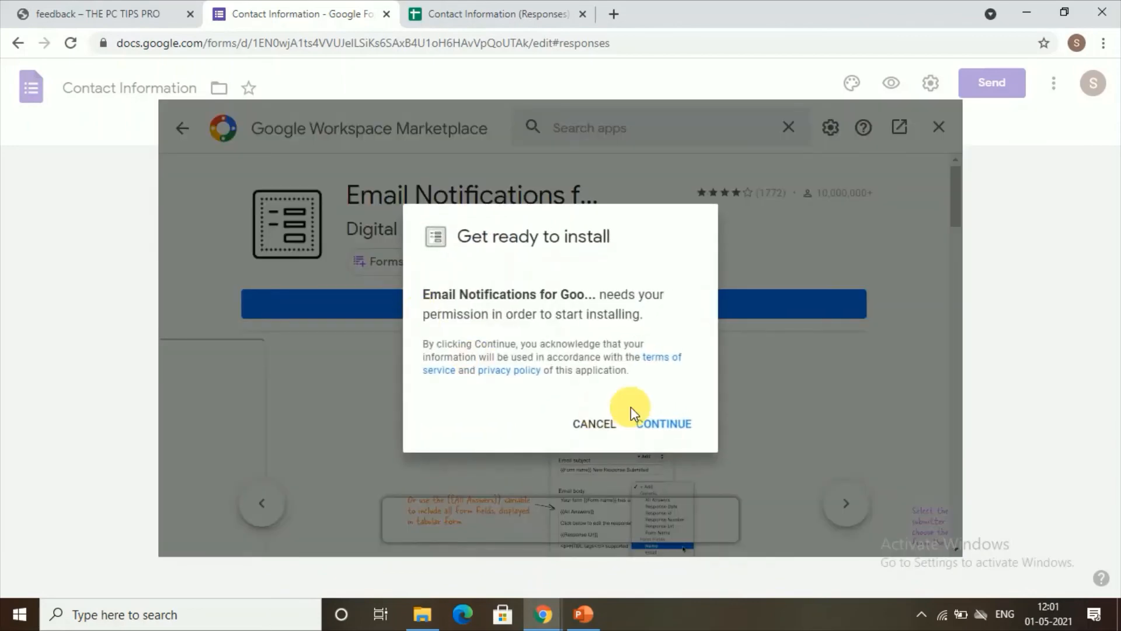
left_click(651, 429)
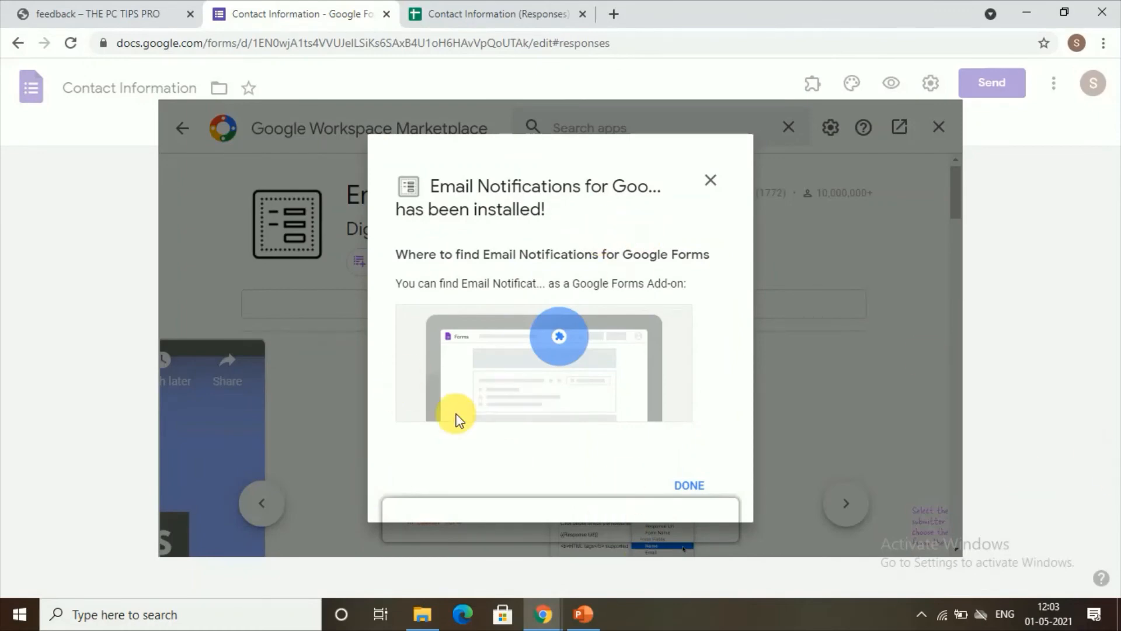
left_click(689, 485)
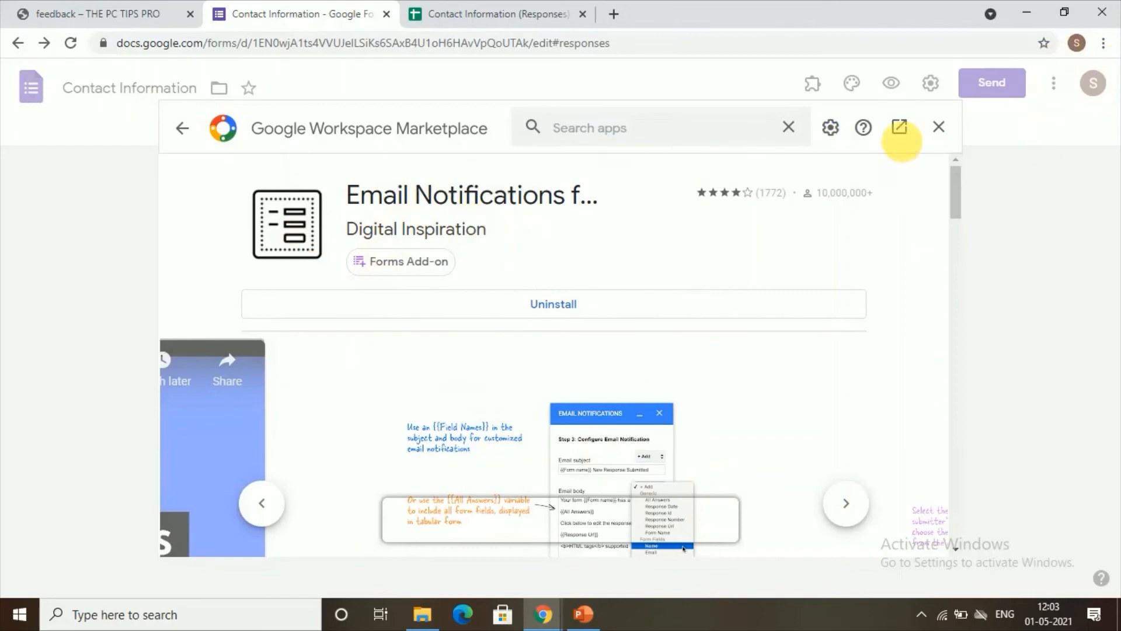
Launch the installed Email Notifications for Google Forms add-on and start a new notification rule
left_click(935, 126)
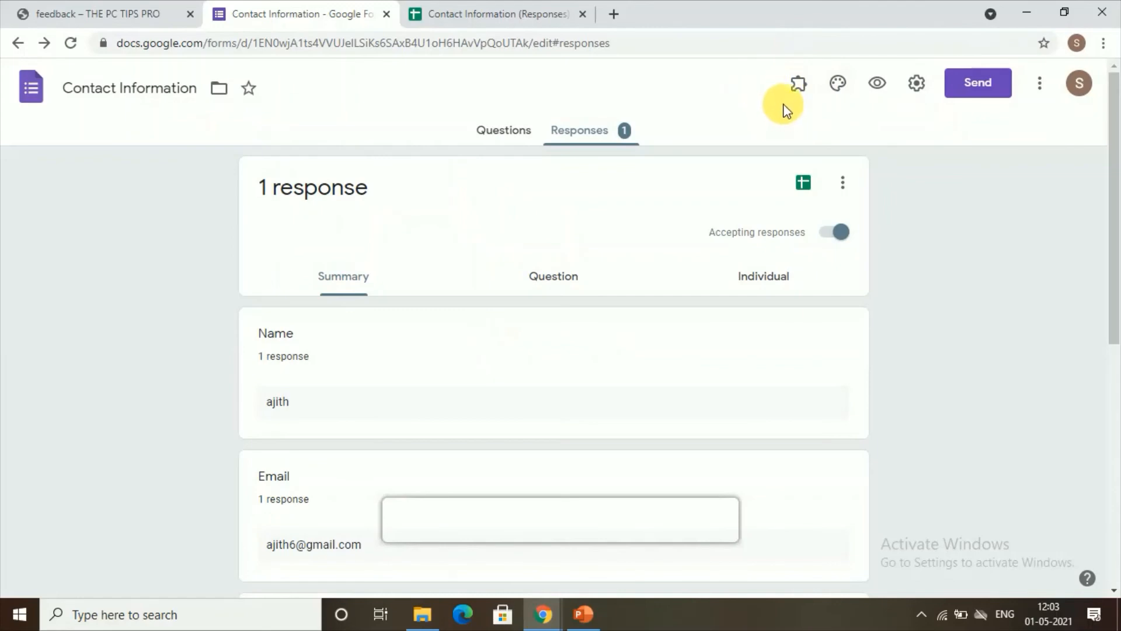
left_click(805, 101)
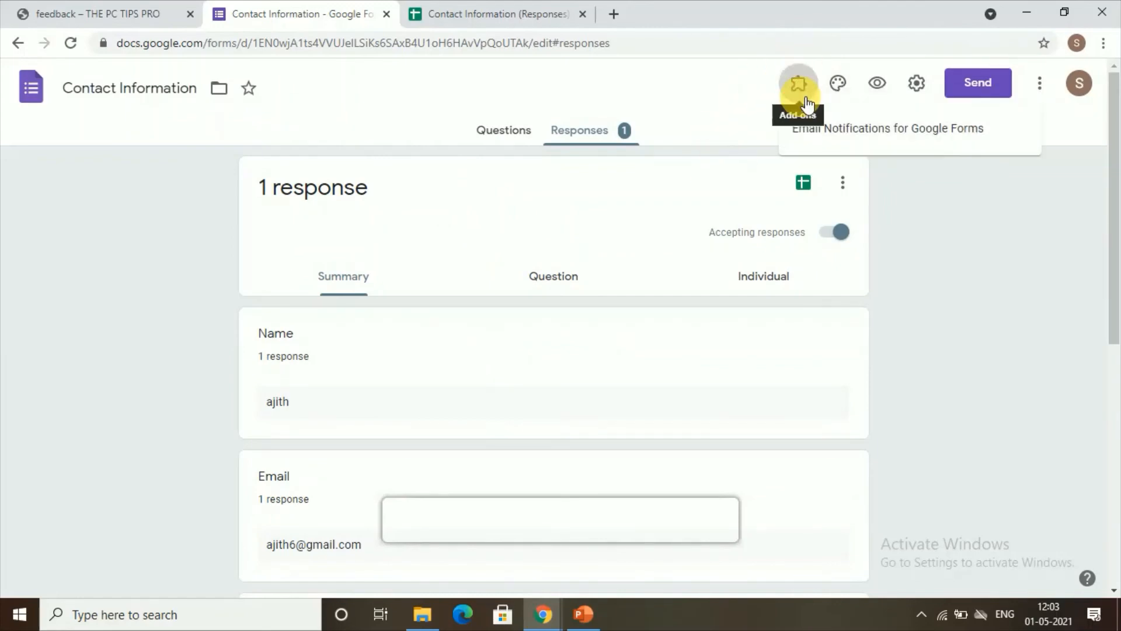
left_click(848, 148)
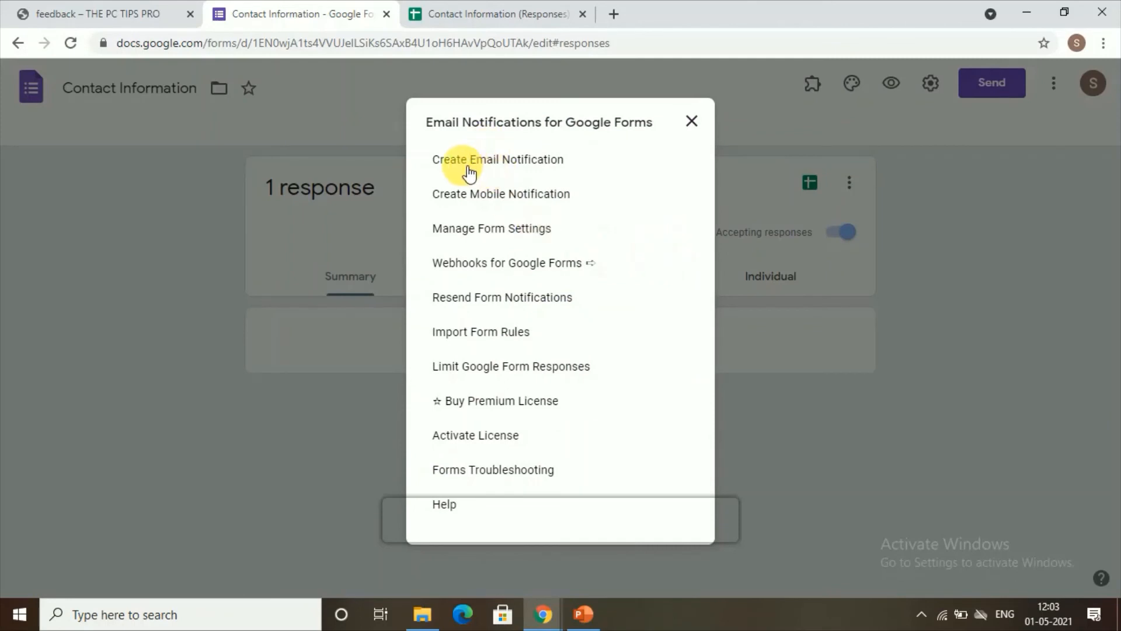
left_click(504, 163)
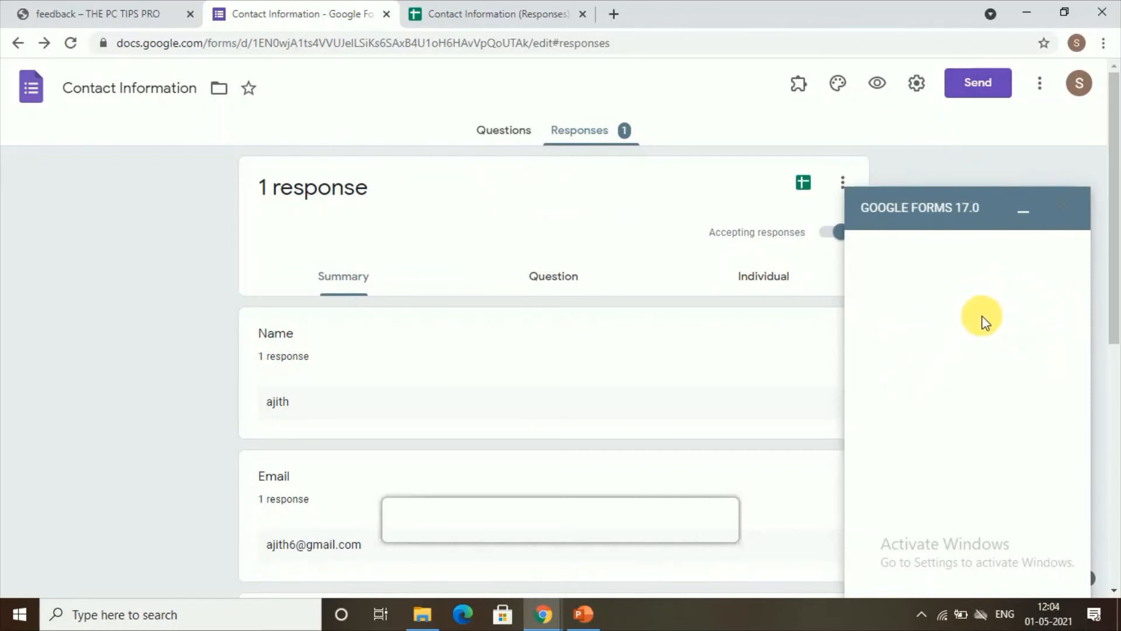
scroll(932, 280, "down", 1)
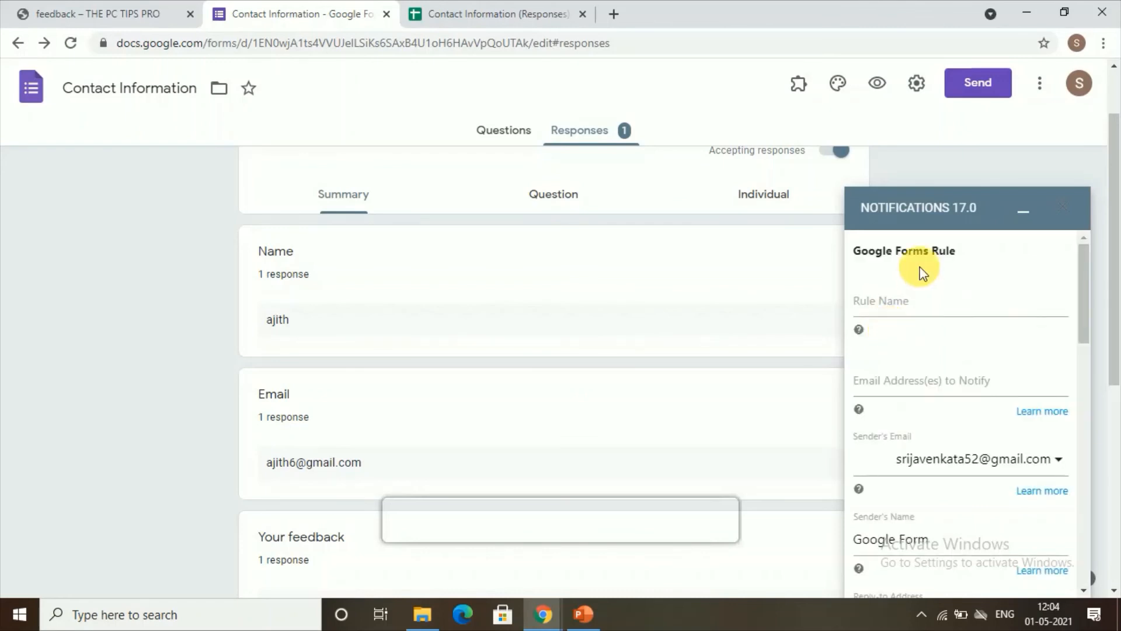
Name the rule 'feedback', fill in the addresses to notify, and replace the sender's name
left_click(886, 308)
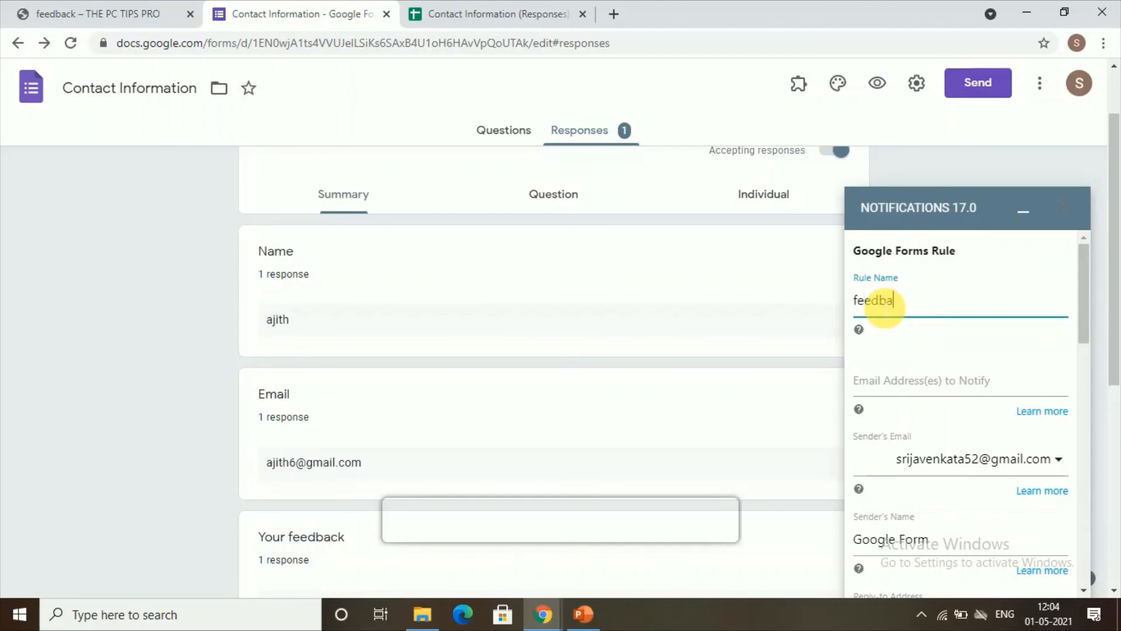
scroll(908, 377, "down", 1)
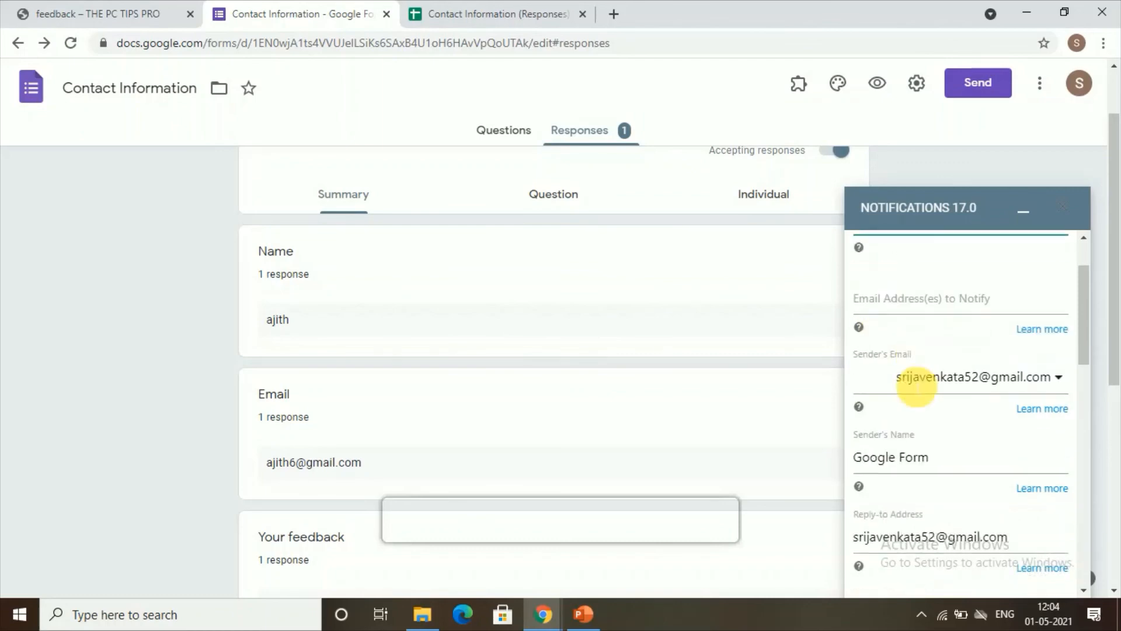
left_click(913, 310)
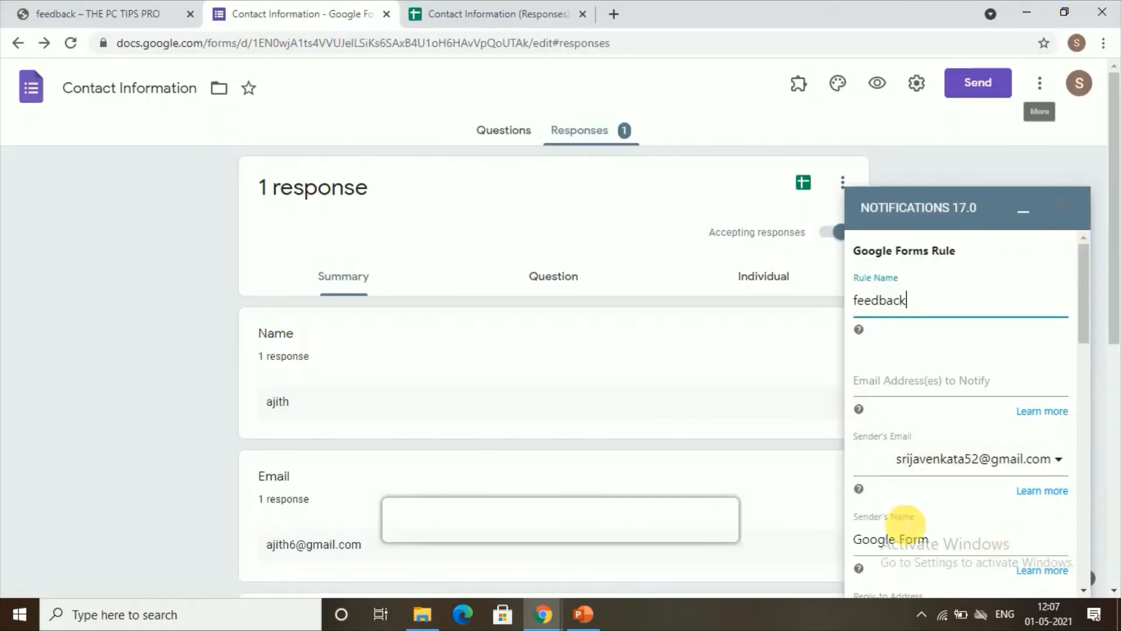
scroll(902, 464, "down", 4)
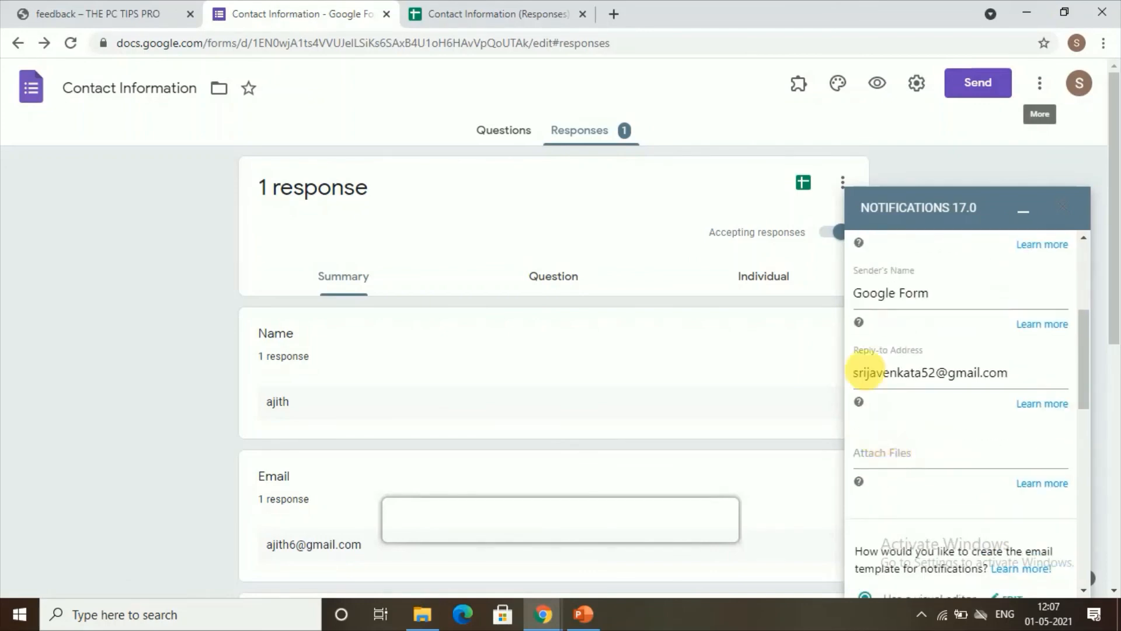
left_click(974, 305)
left_click_drag(973, 305, 816, 316)
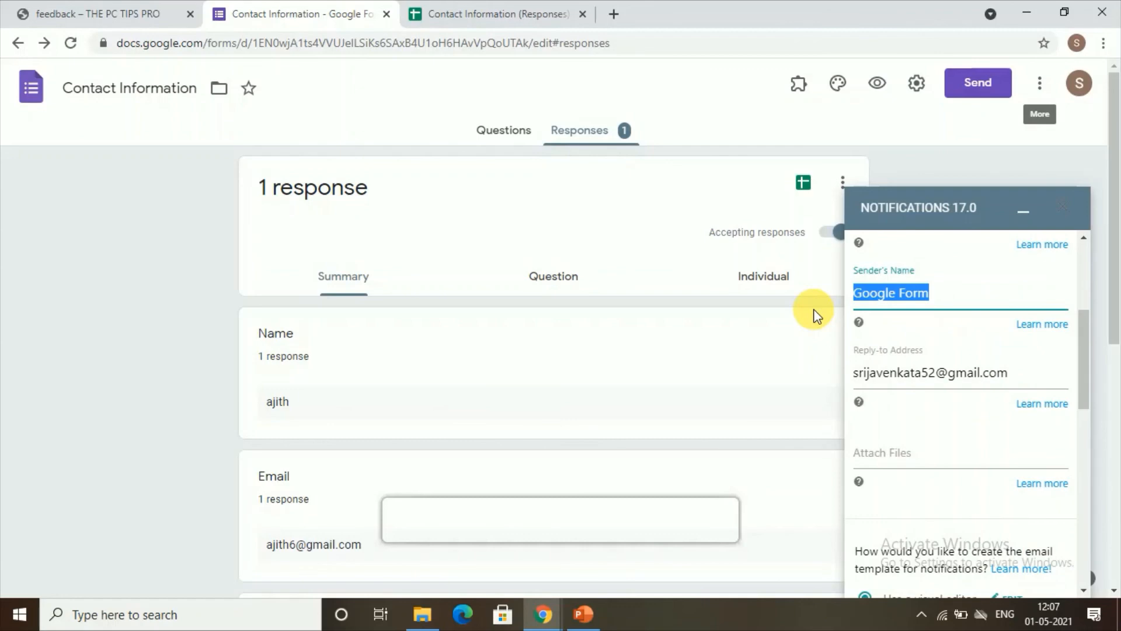
type("sreja")
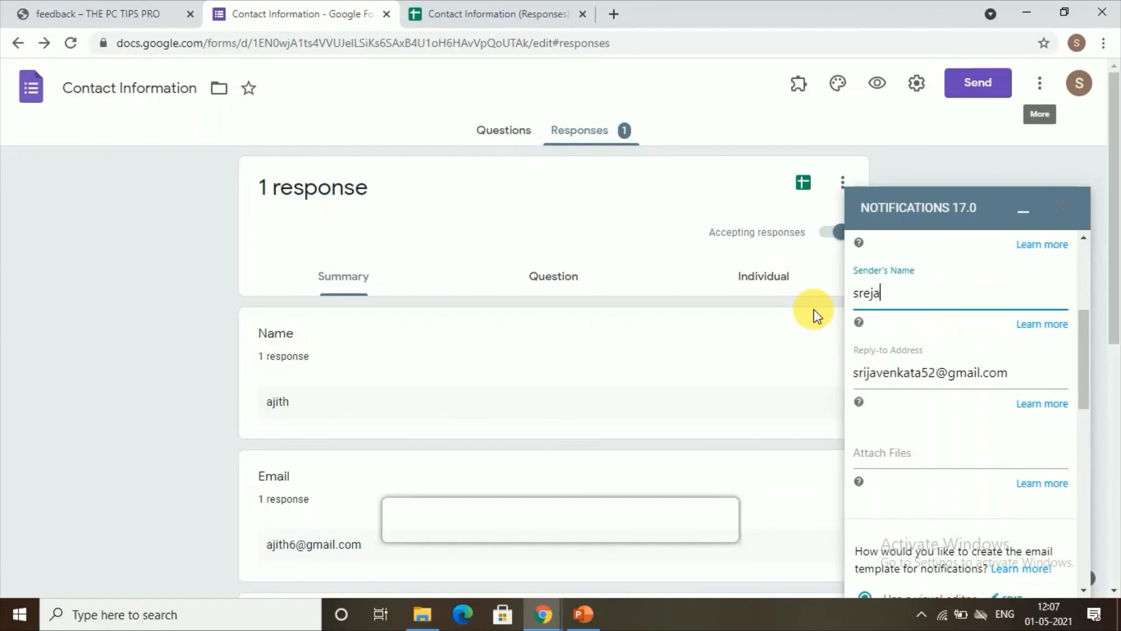
scroll(998, 359, "down", 5)
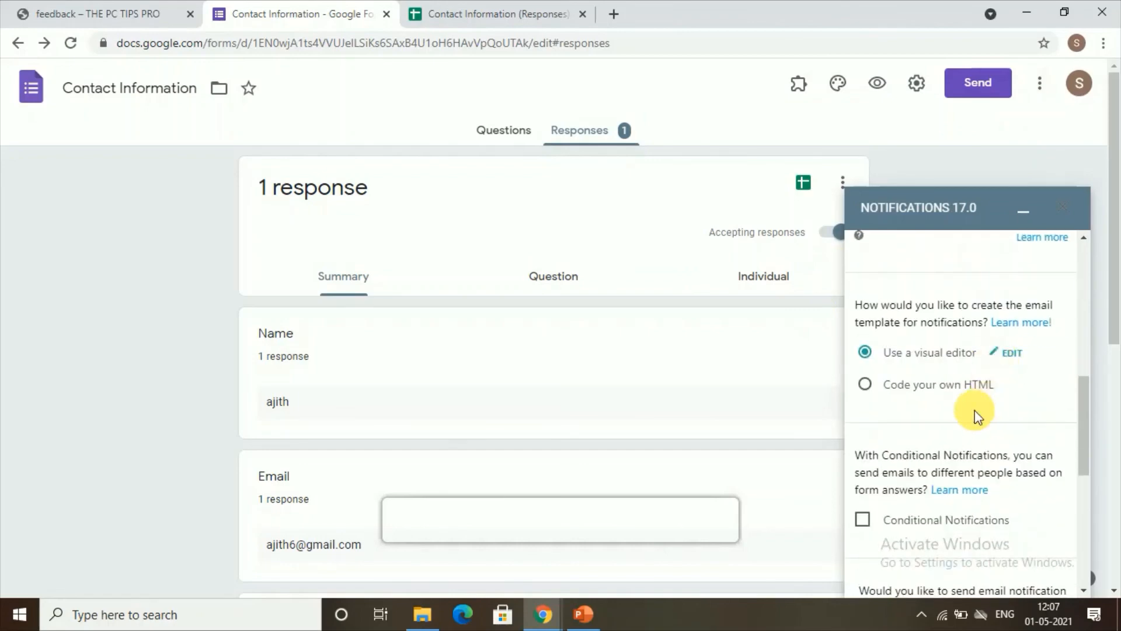
scroll(975, 414, "down", 5)
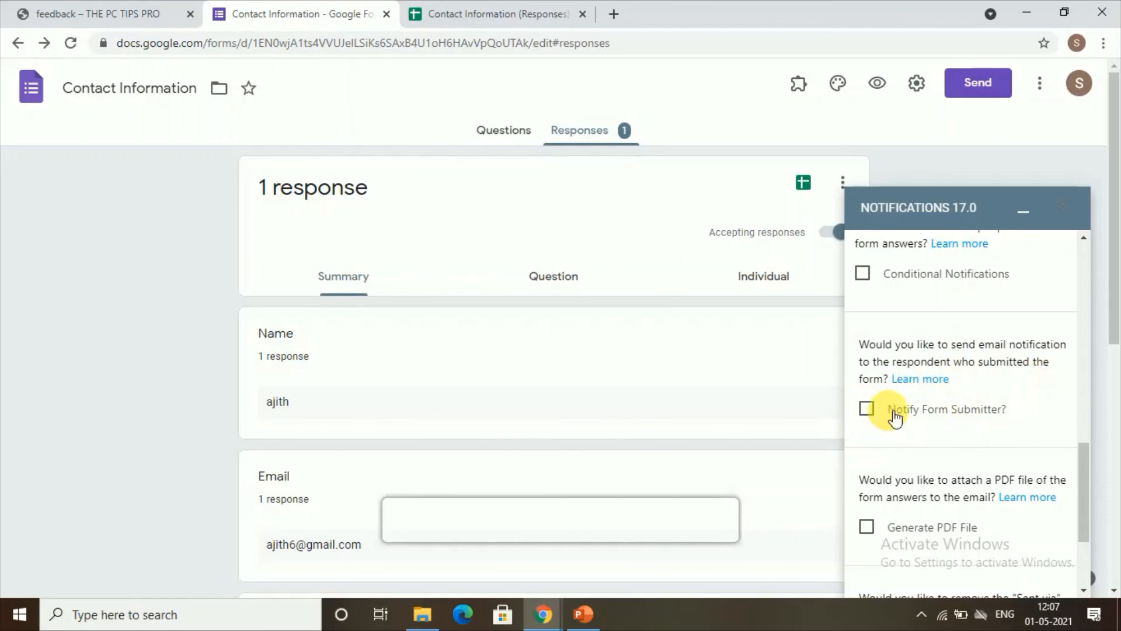
Tick Notify Form Submitter and choose the Email question as the submitter's address field
left_click(867, 411)
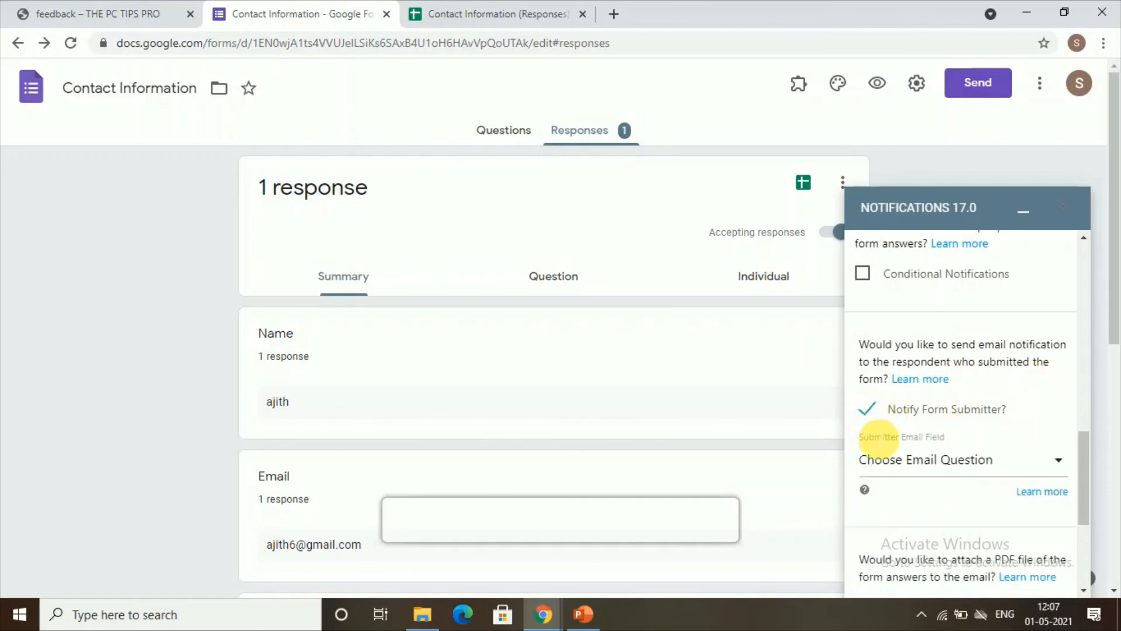
left_click(904, 470)
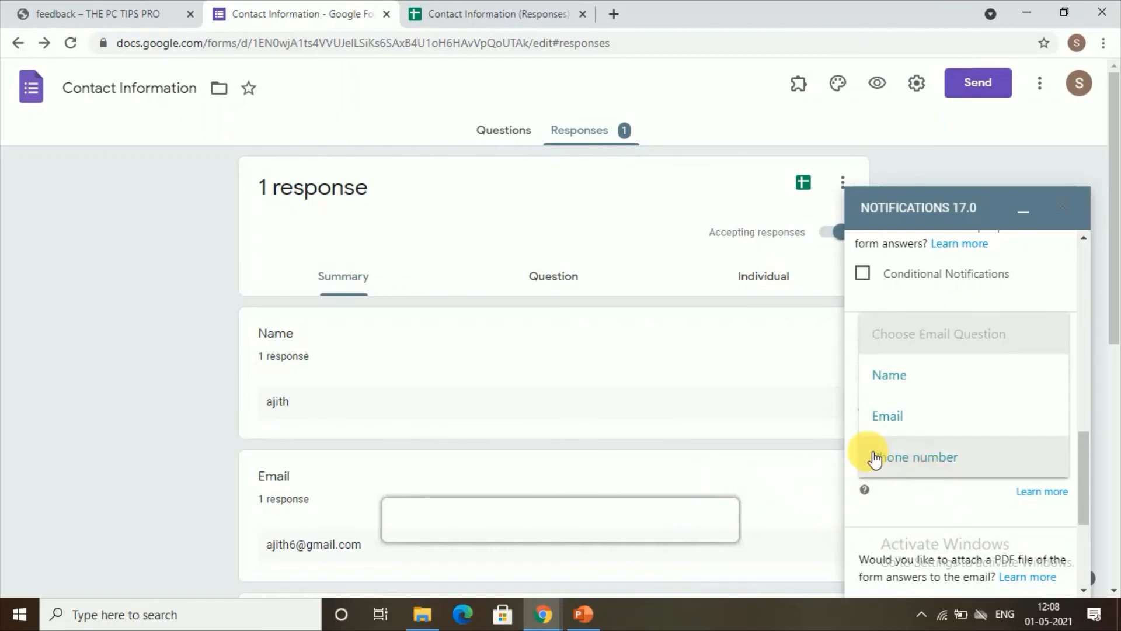
left_click(910, 433)
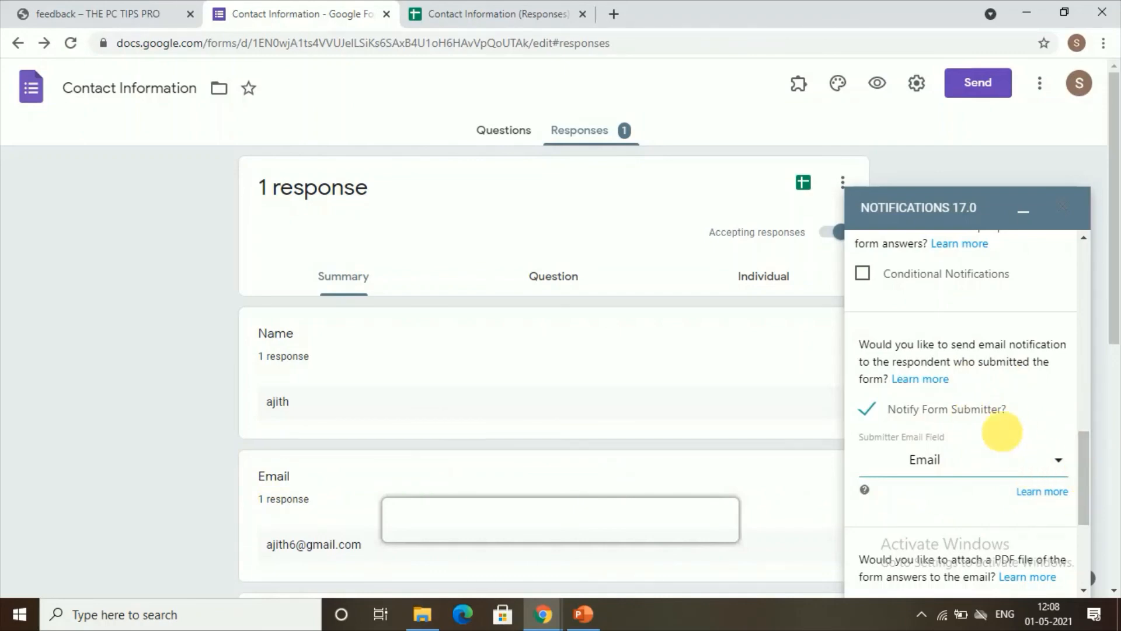
scroll(929, 455, "down", 4)
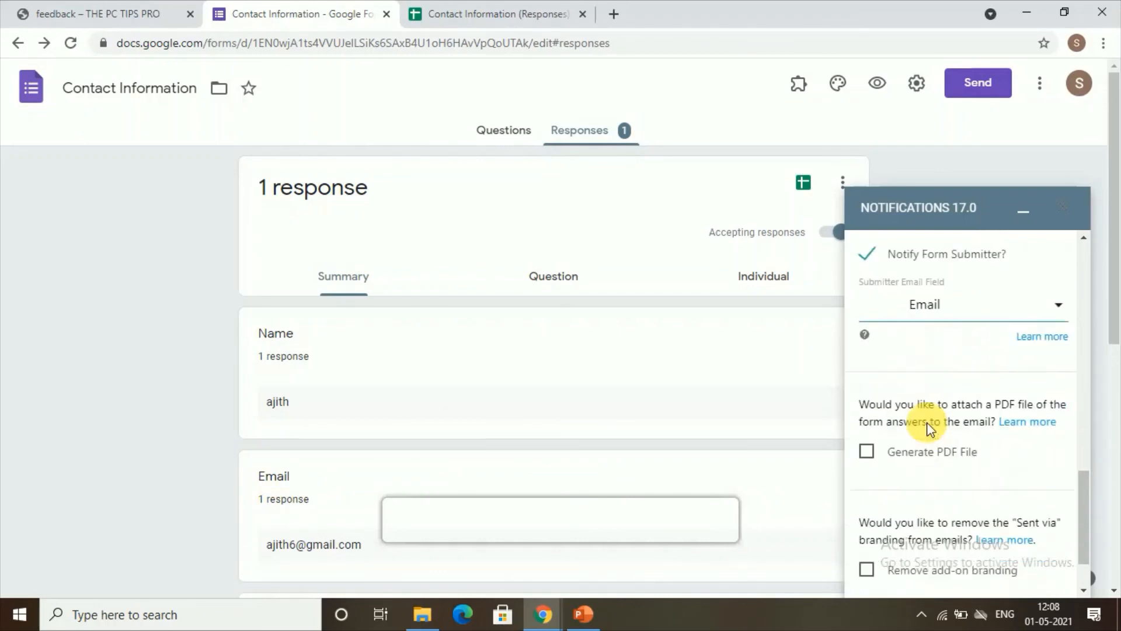
scroll(927, 422, "down", 1)
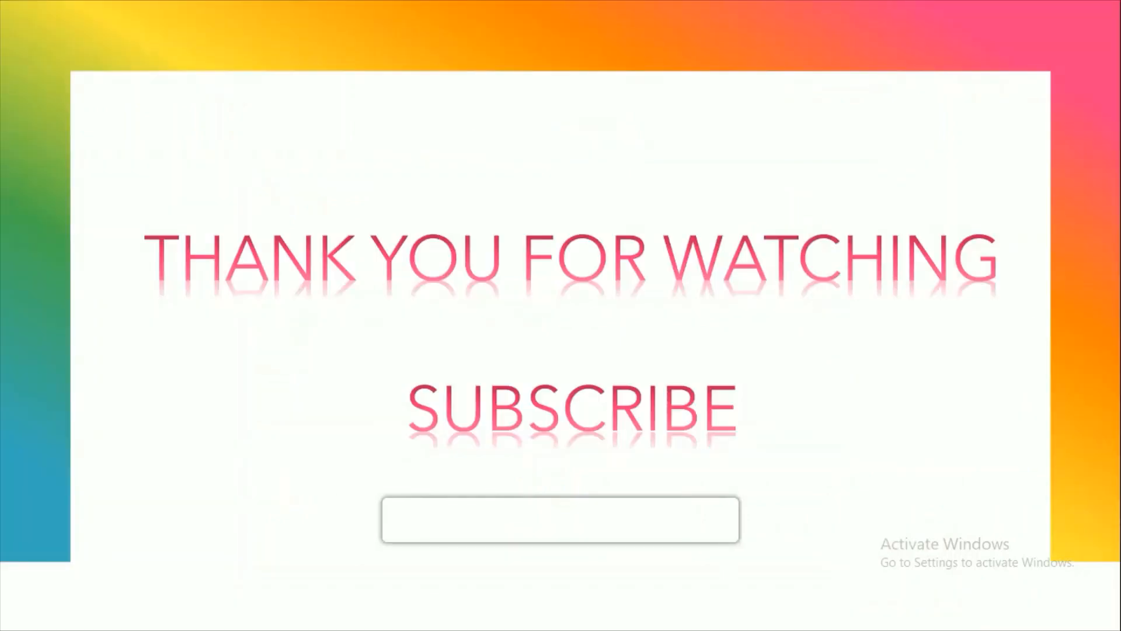
Advance past the closing thank-you slide to the end of the slide show
key("Right")
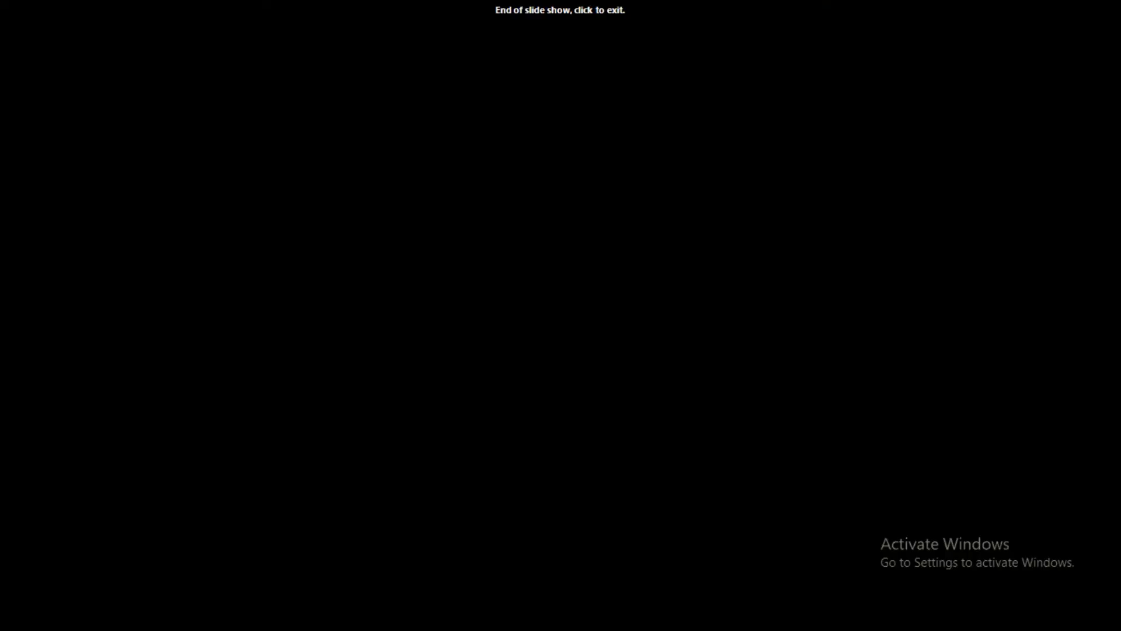